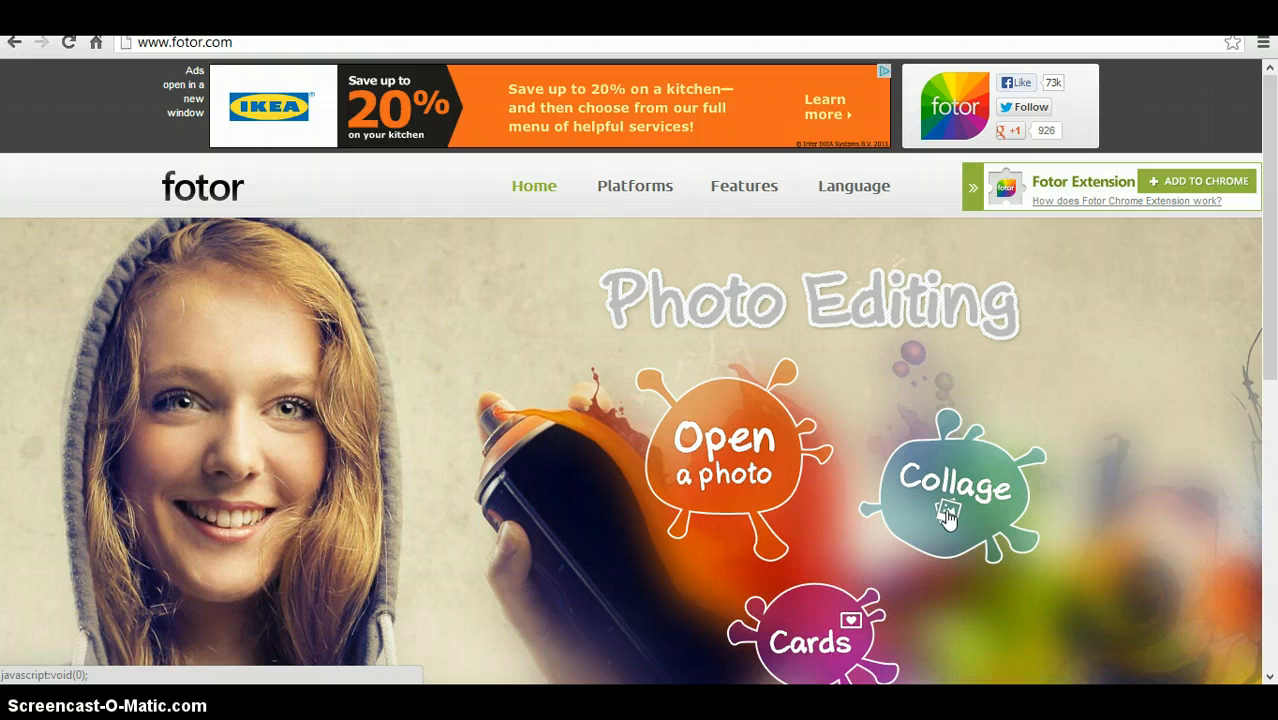
# - Open the Collage editor and browse the template sets by number of photos
pyautogui.click(947, 516)
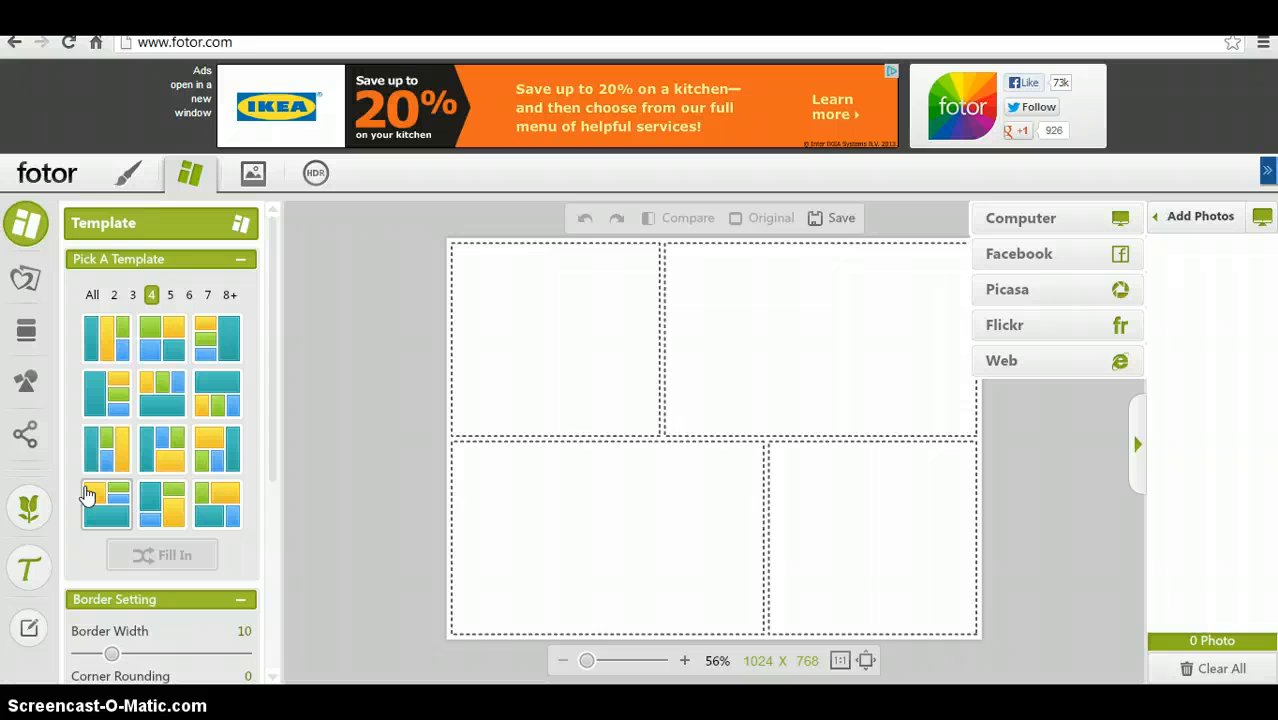
pyautogui.click(229, 295)
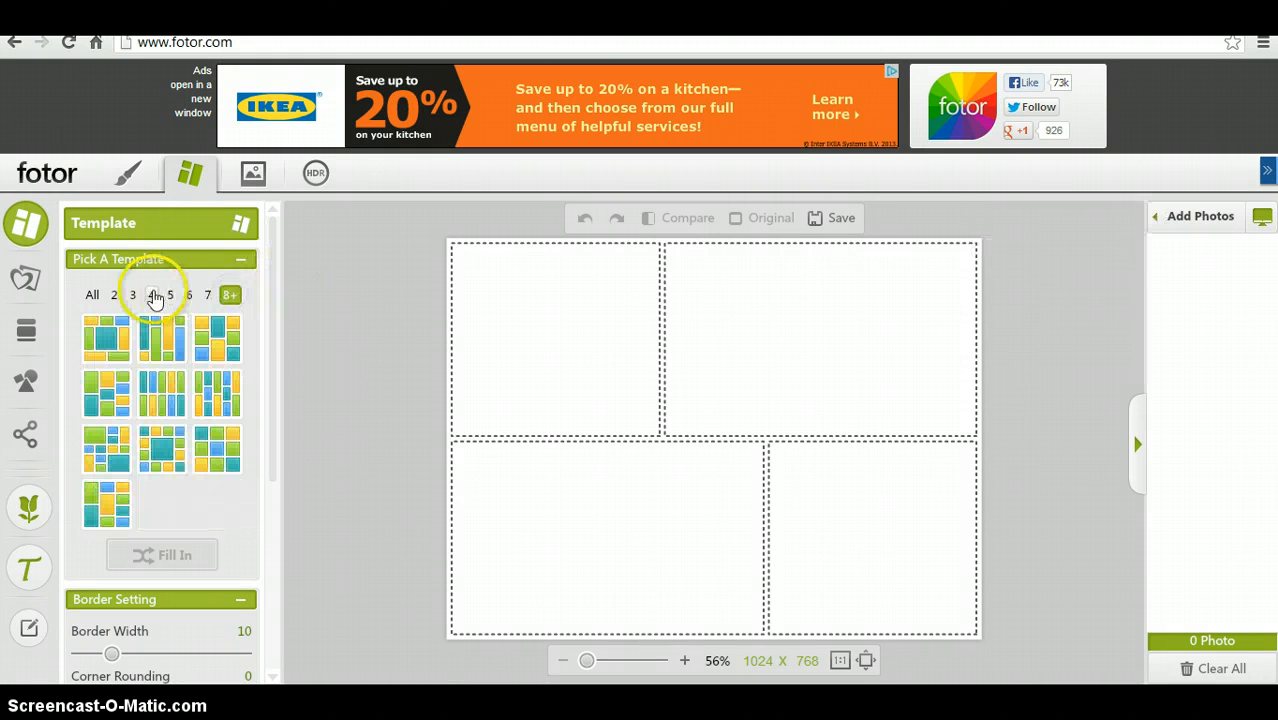
pyautogui.click(112, 296)
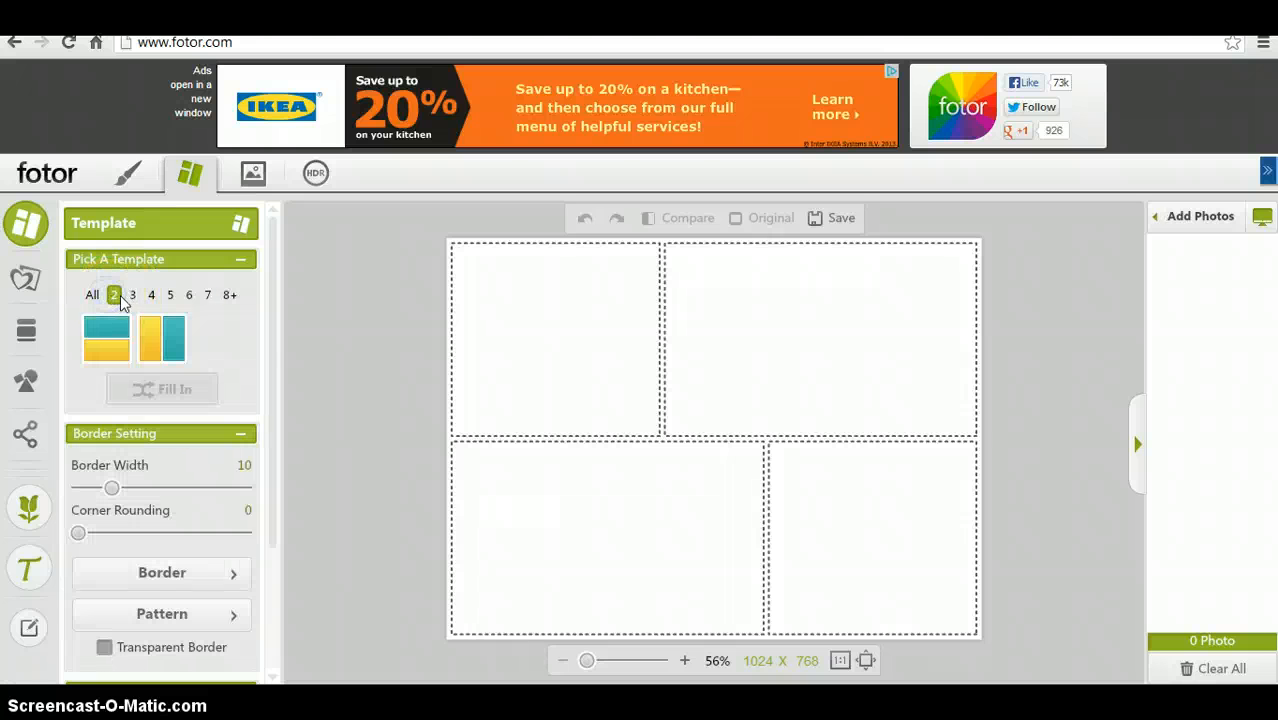
pyautogui.click(133, 296)
pyautogui.click(152, 296)
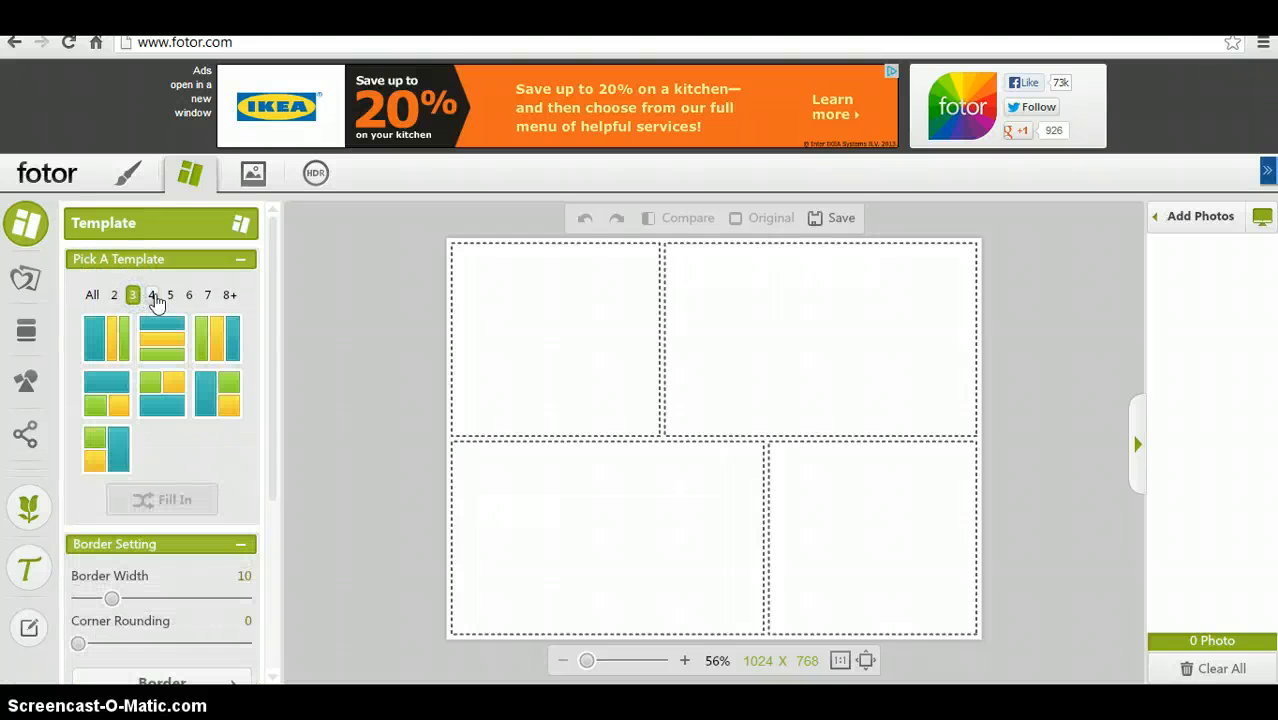
pyautogui.click(170, 295)
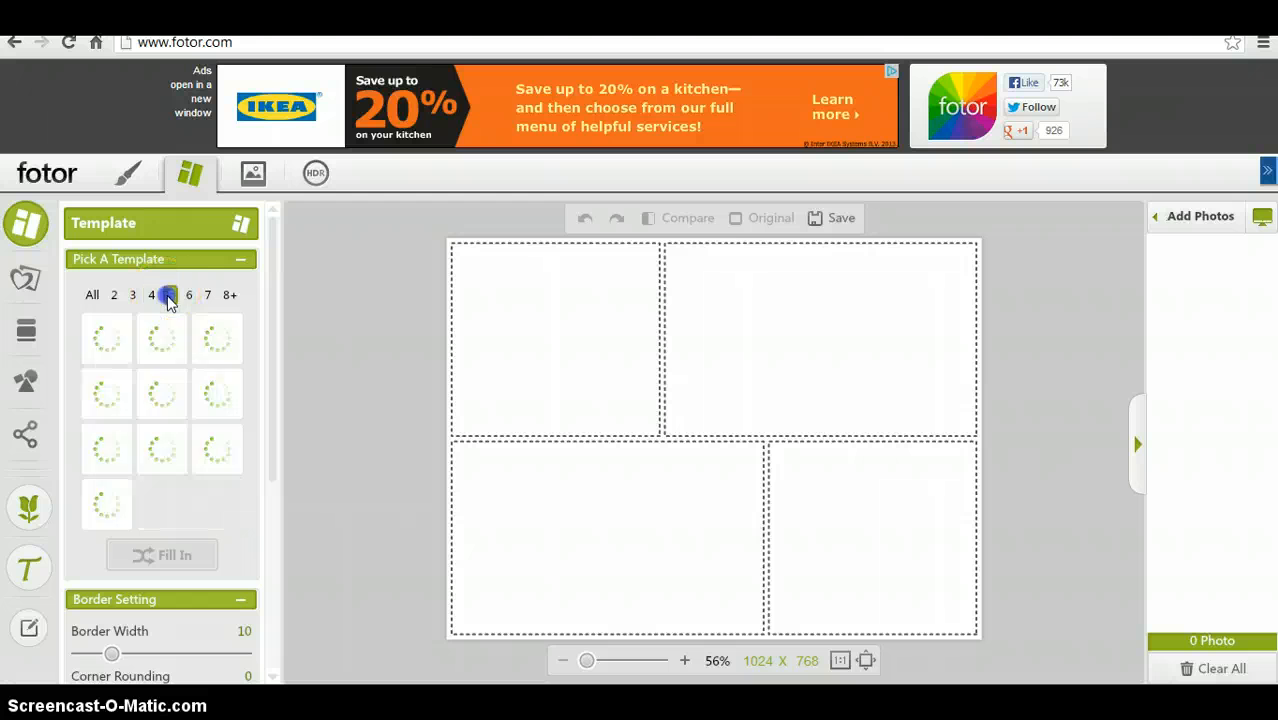
pyautogui.click(207, 295)
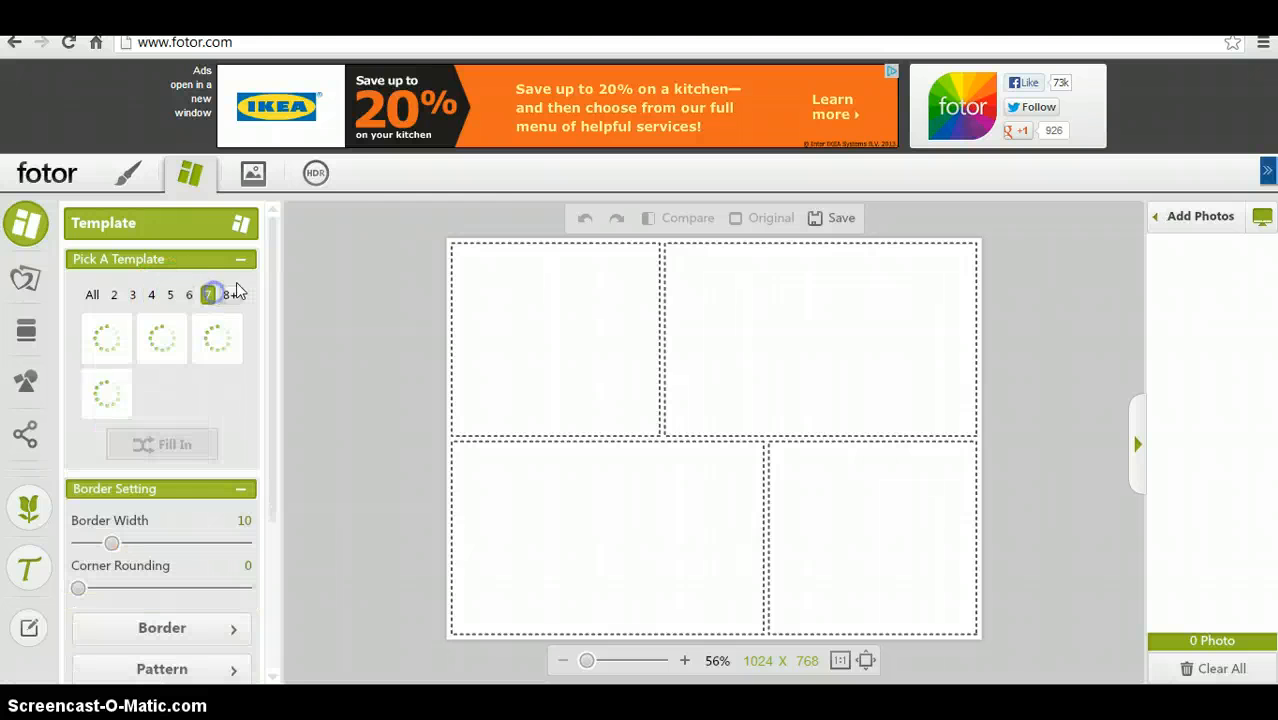
pyautogui.click(230, 296)
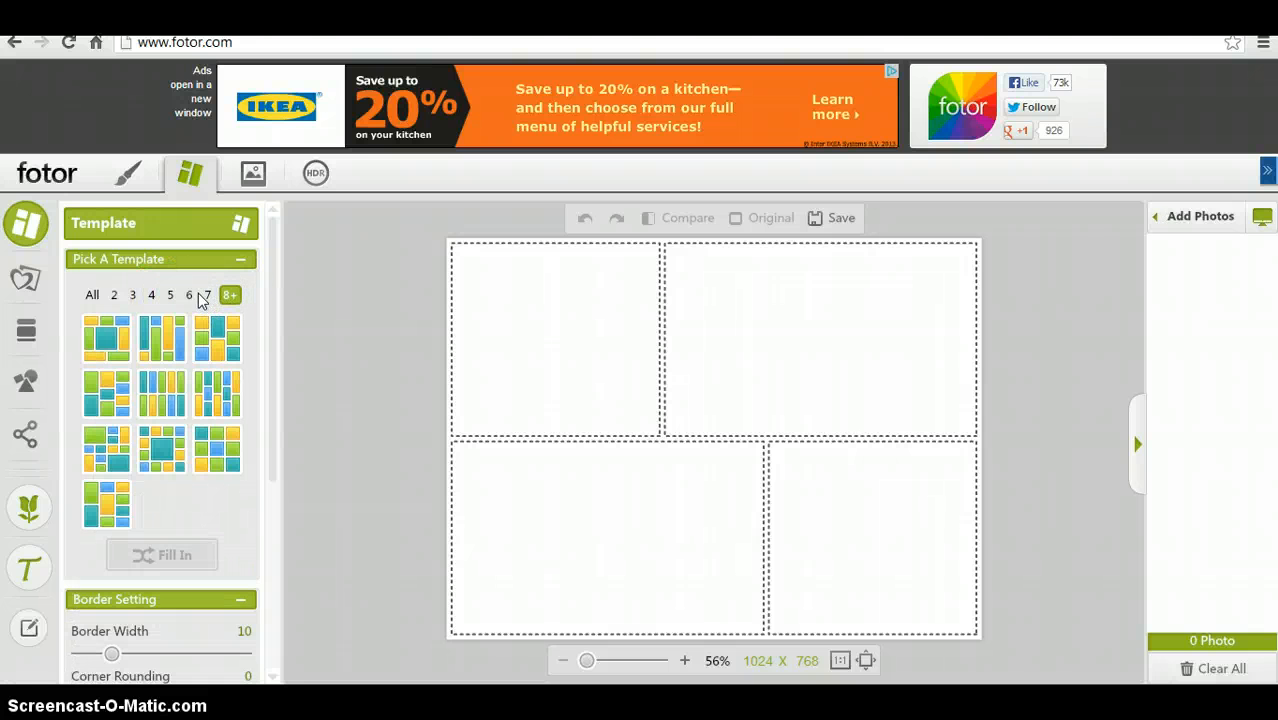
pyautogui.click(189, 296)
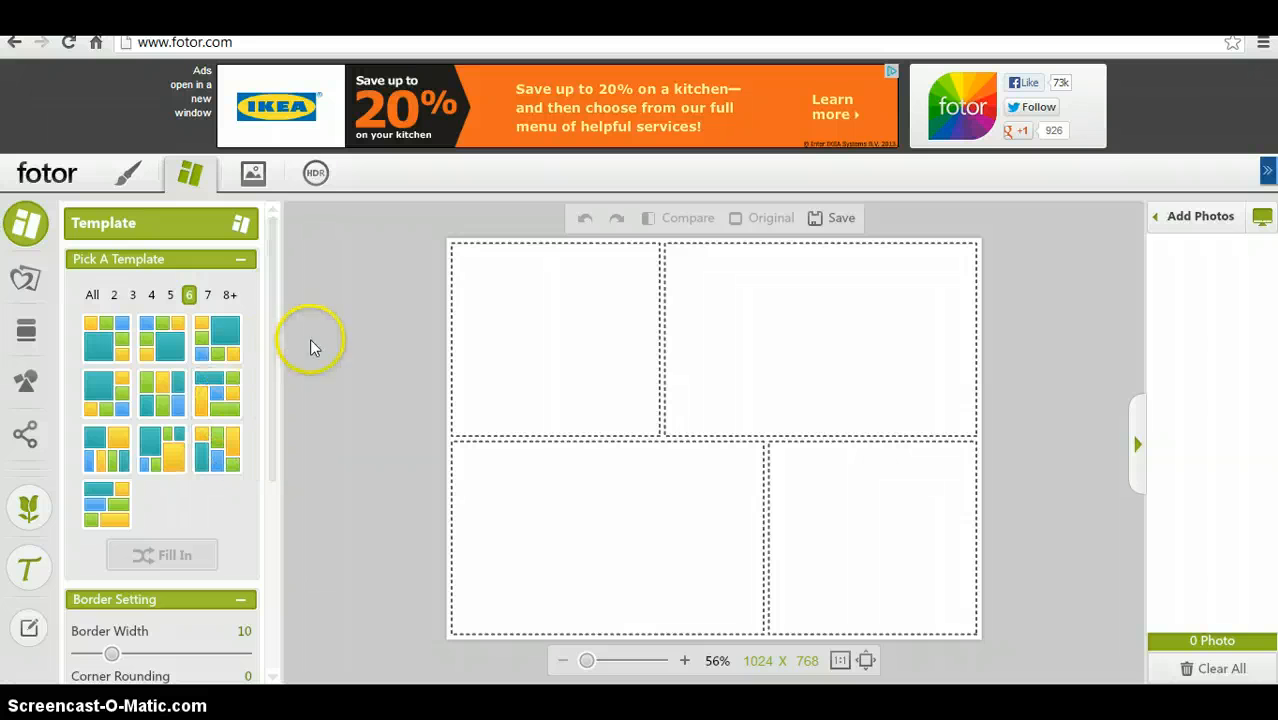
pyautogui.click(170, 297)
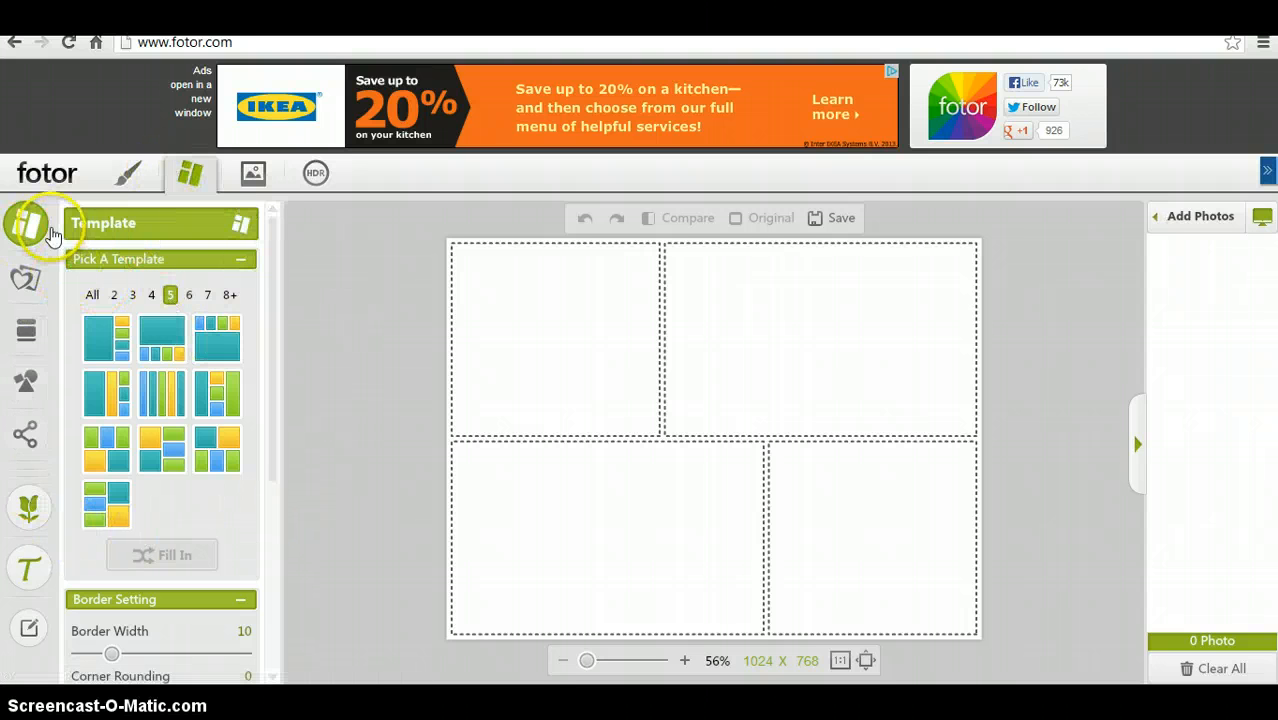
# - Open Funky Collage and try the heart and square funky templates
pyautogui.click(26, 279)
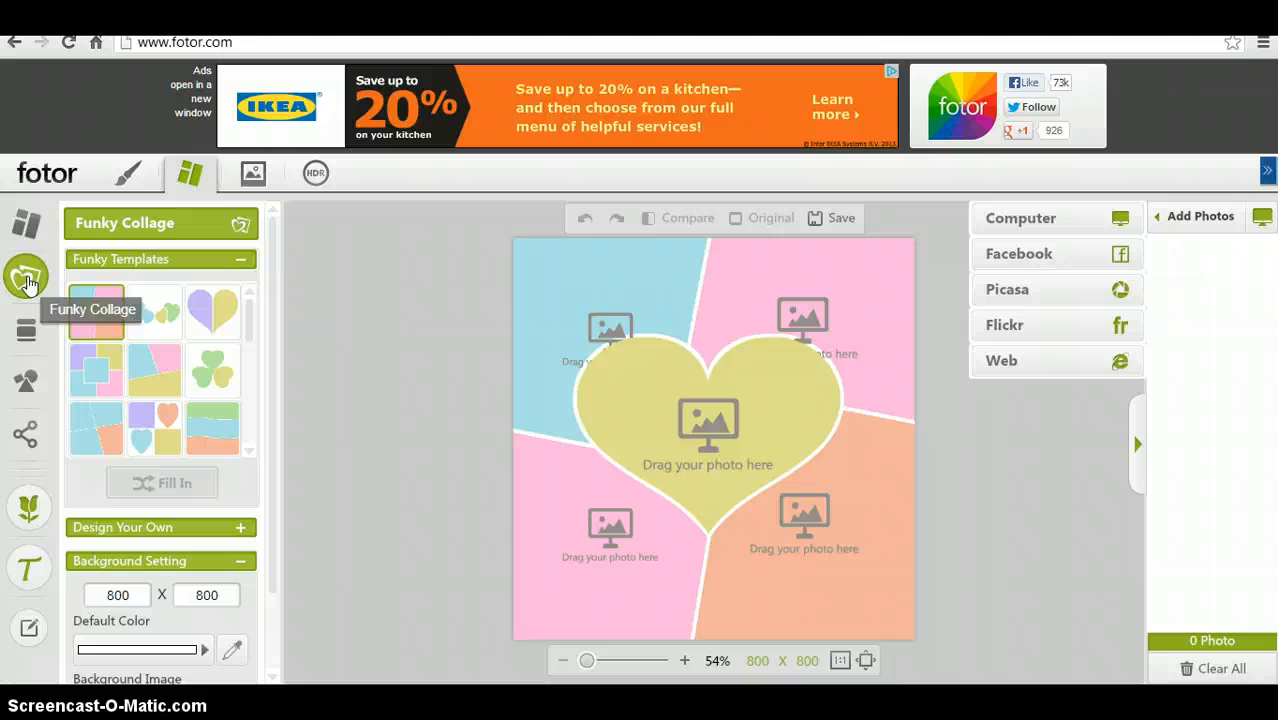
pyautogui.click(197, 310)
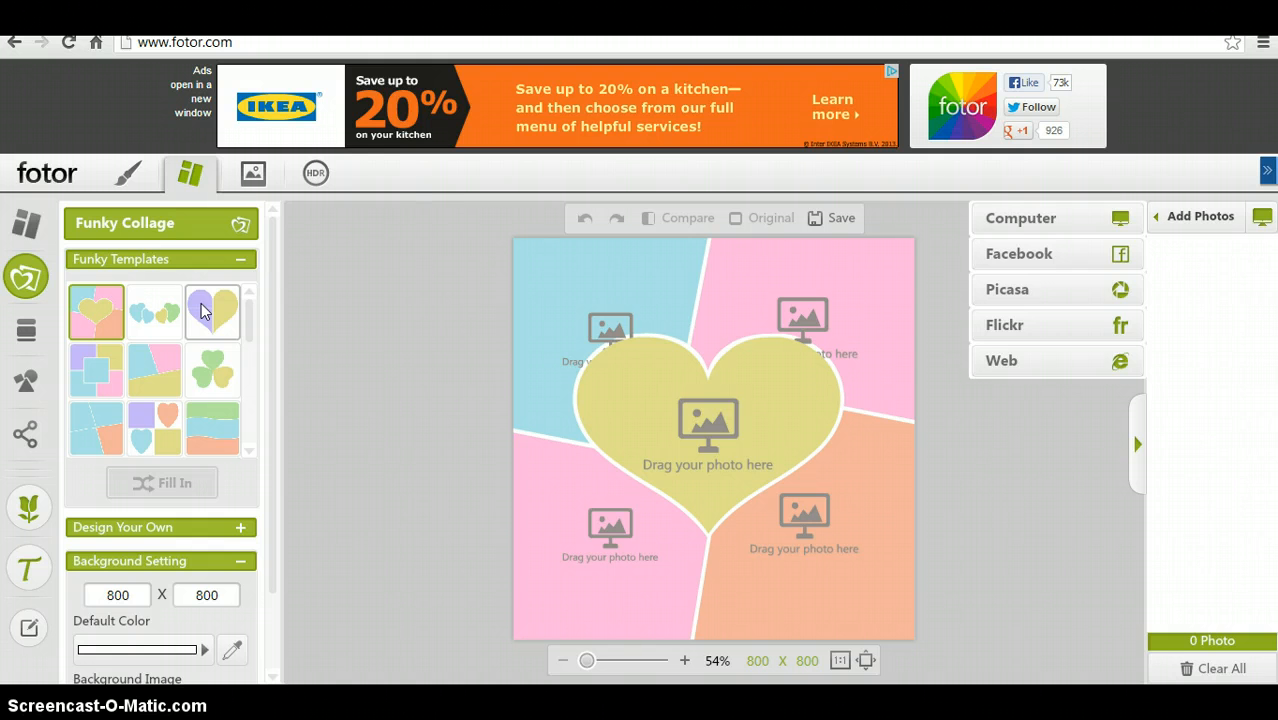
pyautogui.click(116, 370)
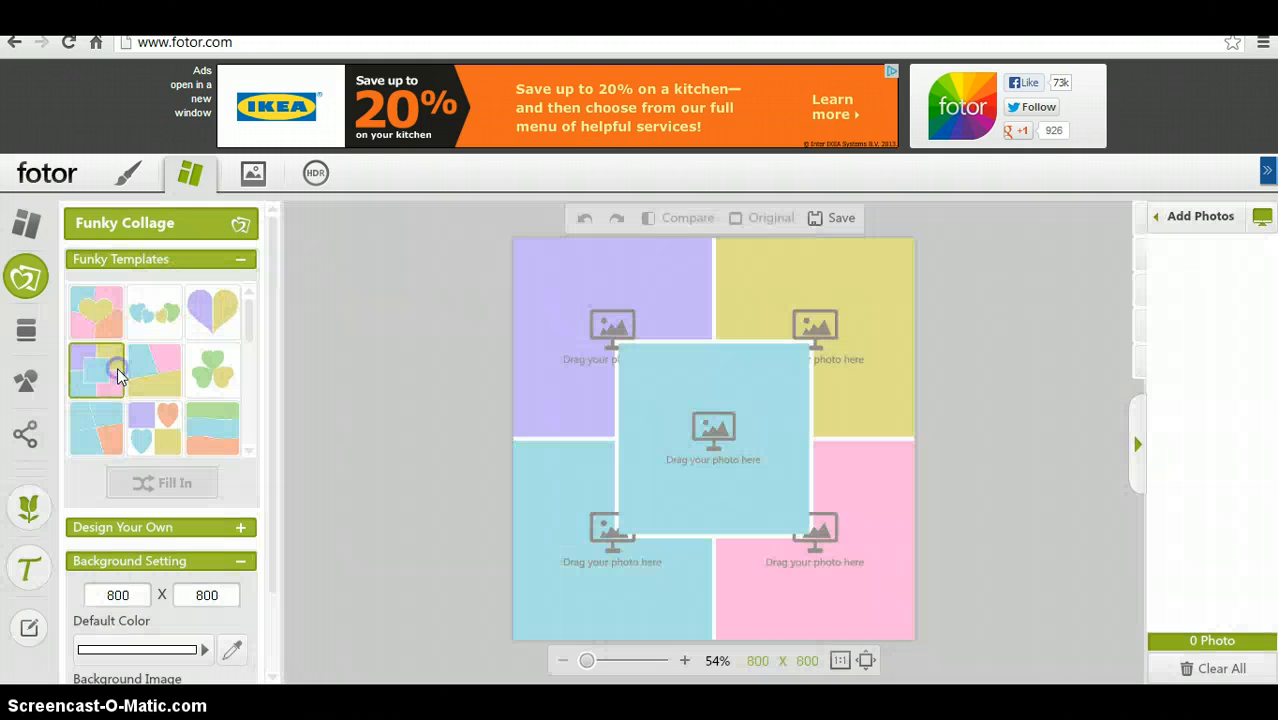
# - Switch to Photo Stitching, discarding the unsaved funky collage
pyautogui.click(31, 333)
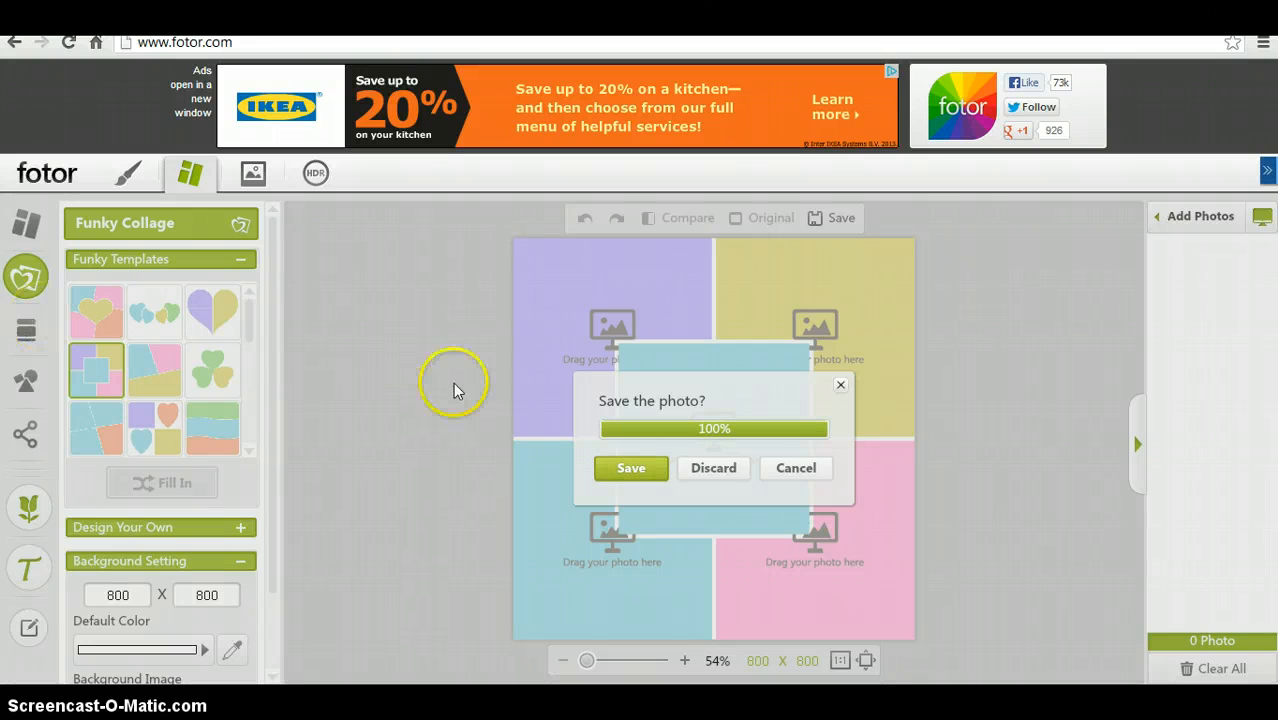
pyautogui.rightClick(722, 476)
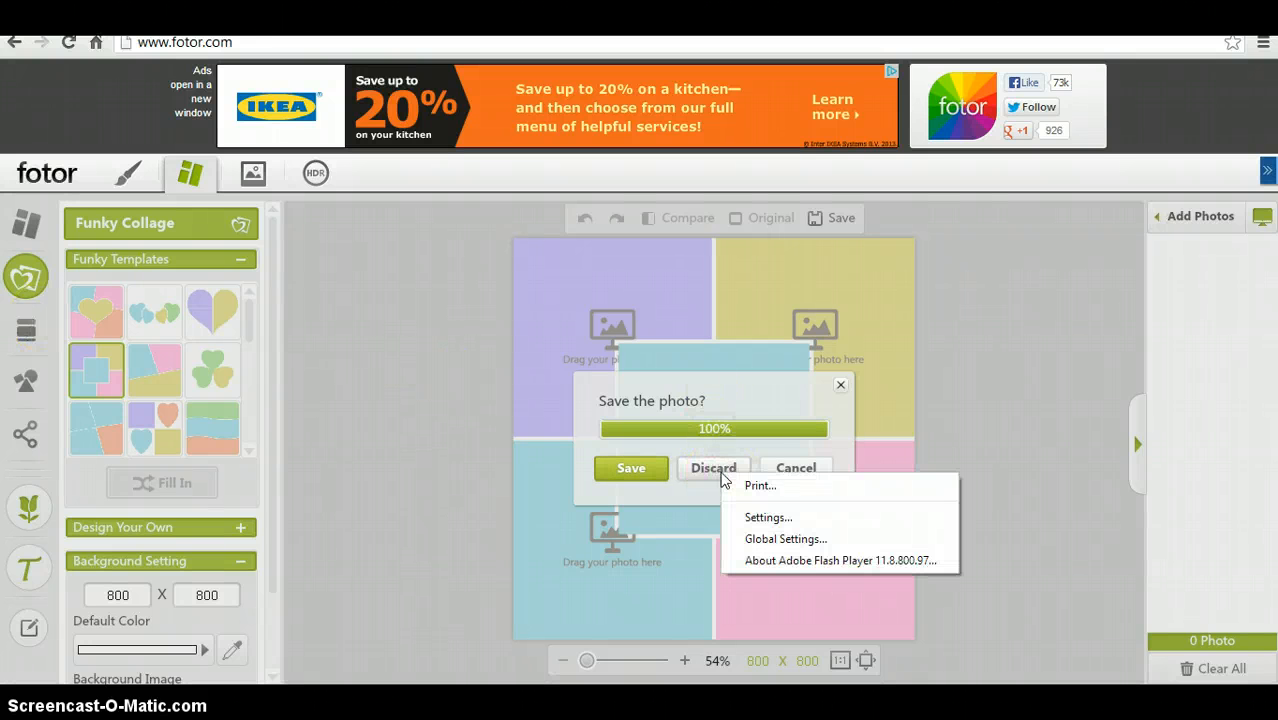
pyautogui.click(713, 469)
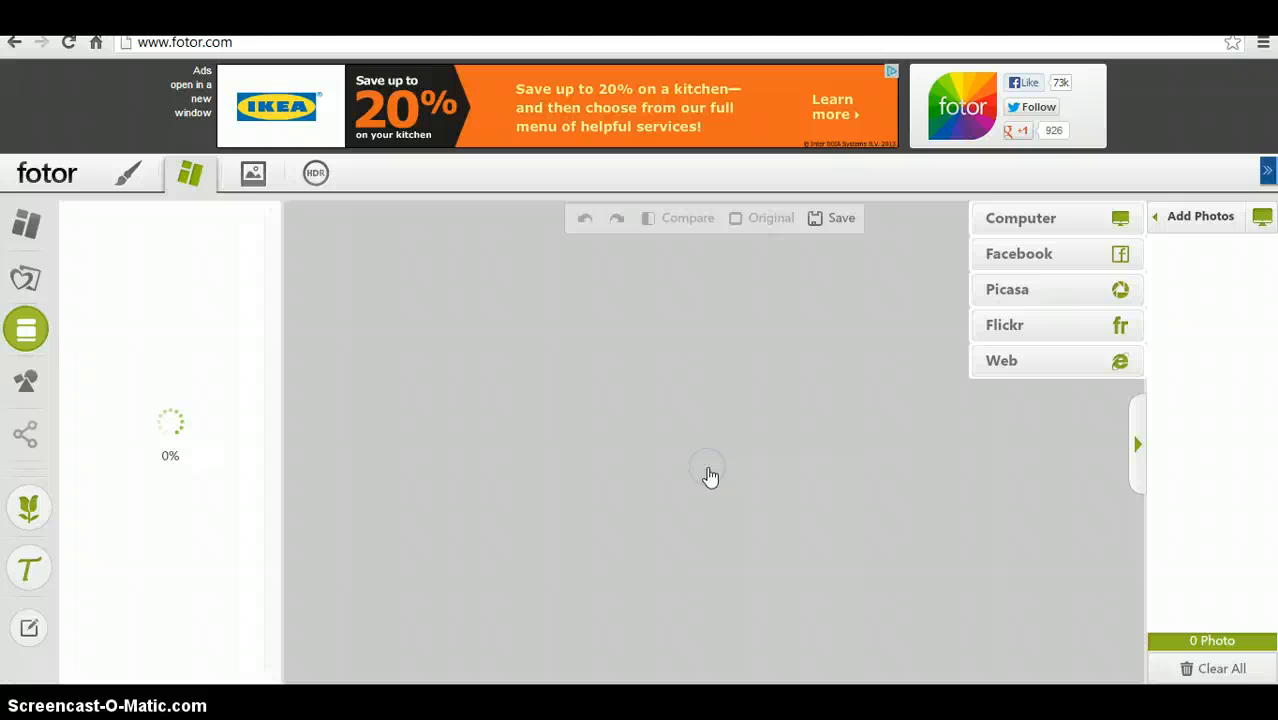
pyautogui.click(317, 360)
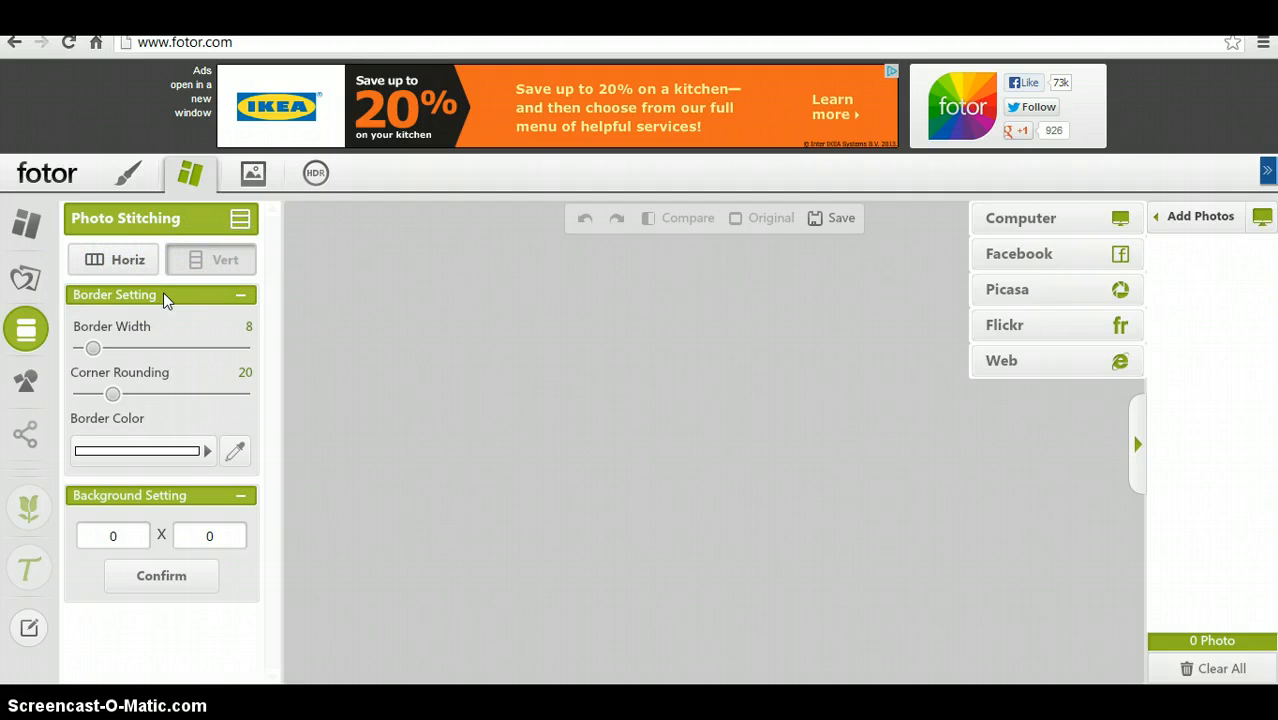
# - View Montage, then return to Template and pick the 5-photo template set
pyautogui.click(27, 385)
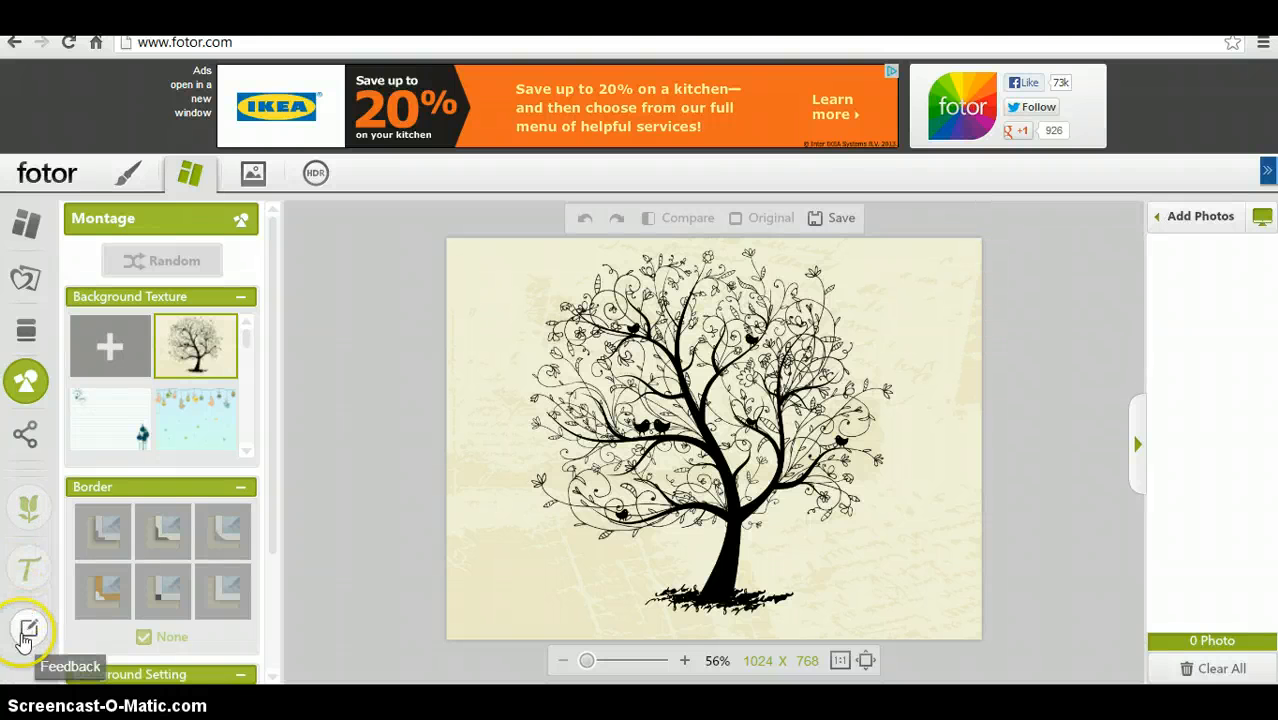
pyautogui.click(27, 224)
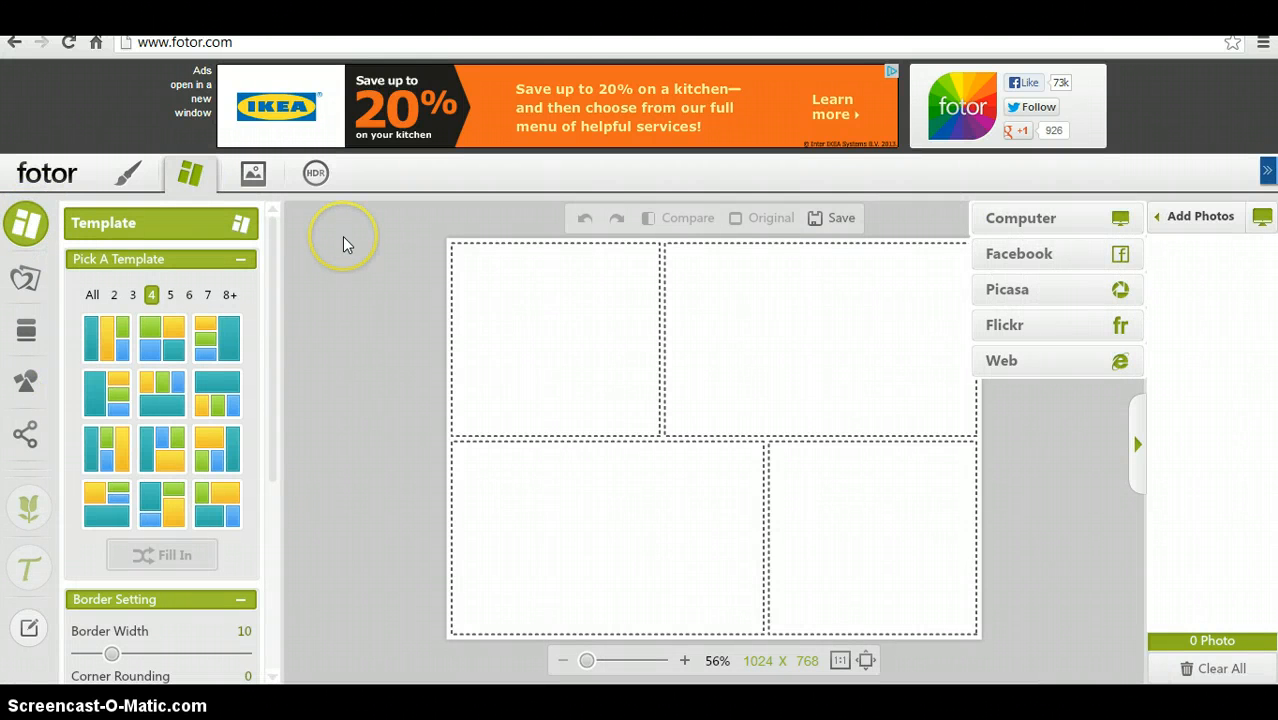
pyautogui.click(171, 295)
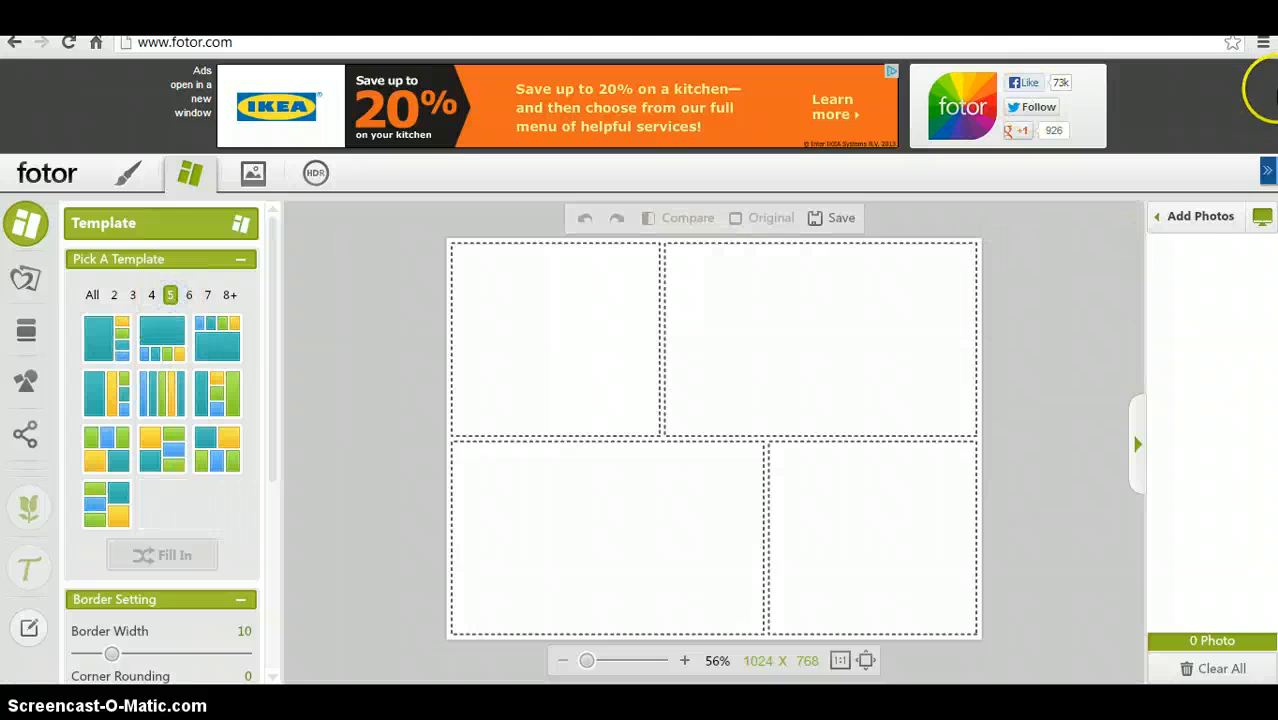
# - Upload six DNA images from the Downloads folder from the computer and dismiss the connection error
pyautogui.click(1187, 218)
pyautogui.rightClick(1188, 222)
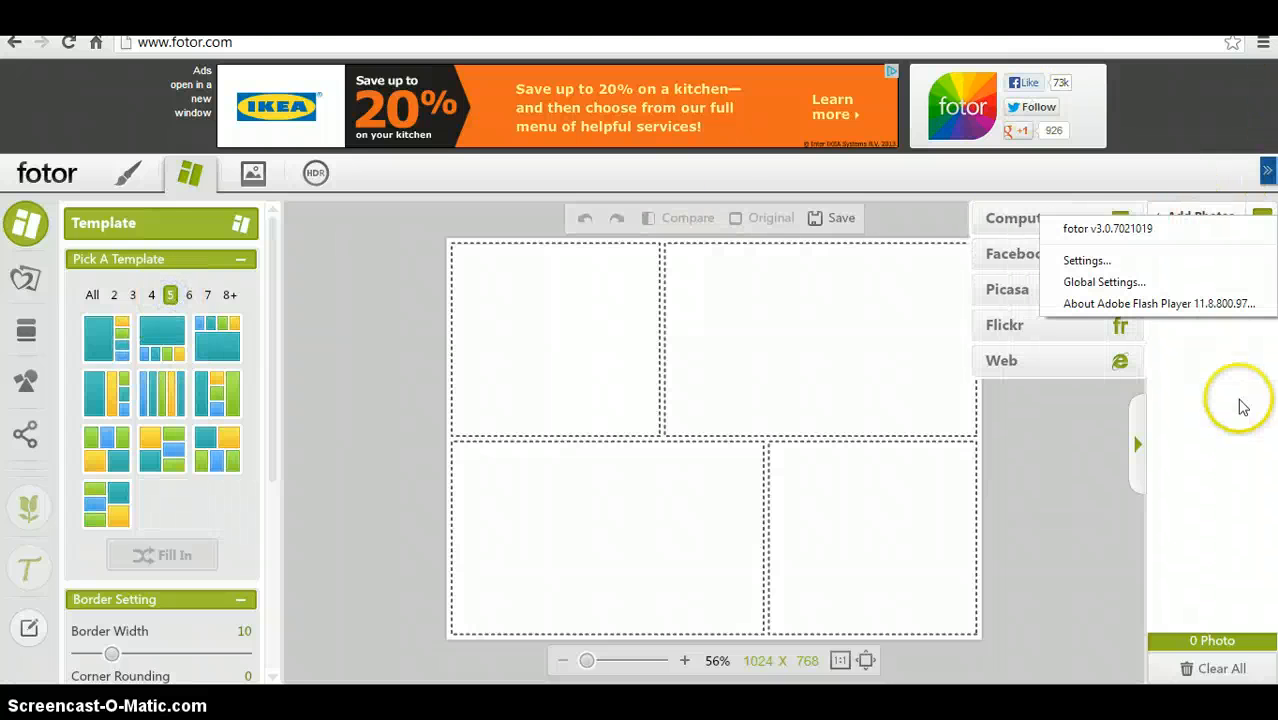
pyautogui.rightClick(1225, 400)
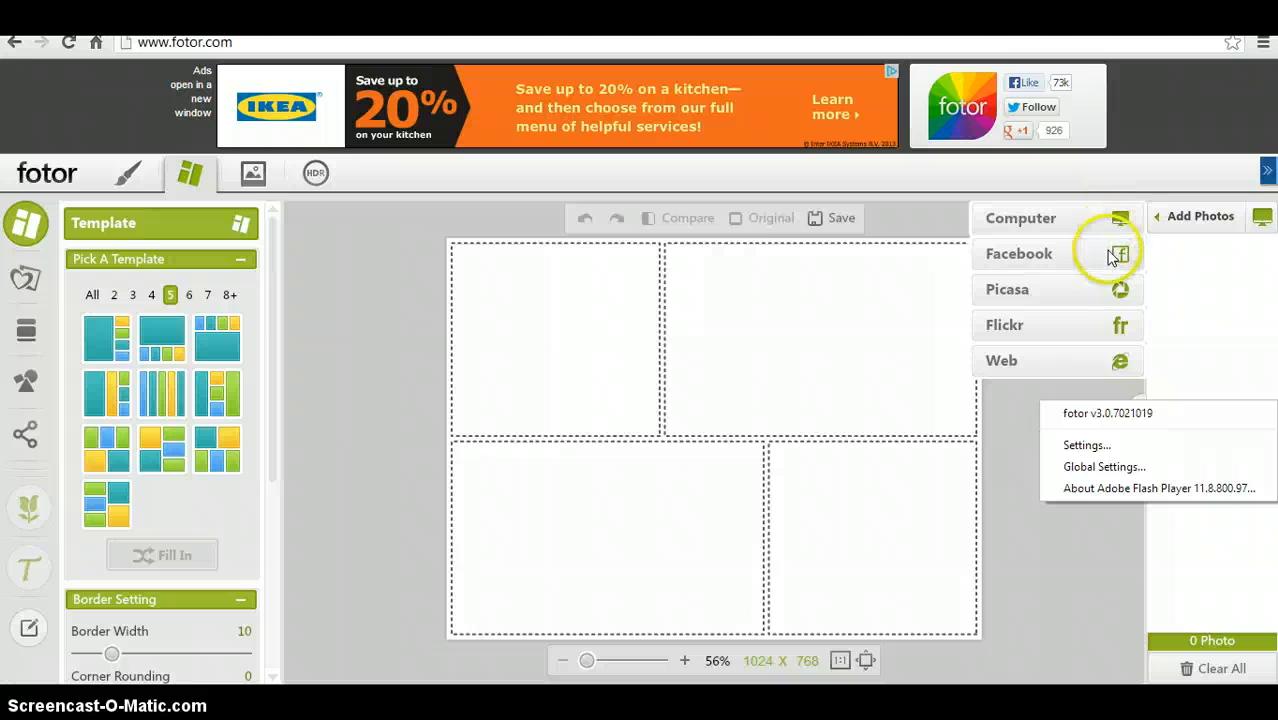
pyautogui.click(1075, 337)
pyautogui.moveTo(1164, 228)
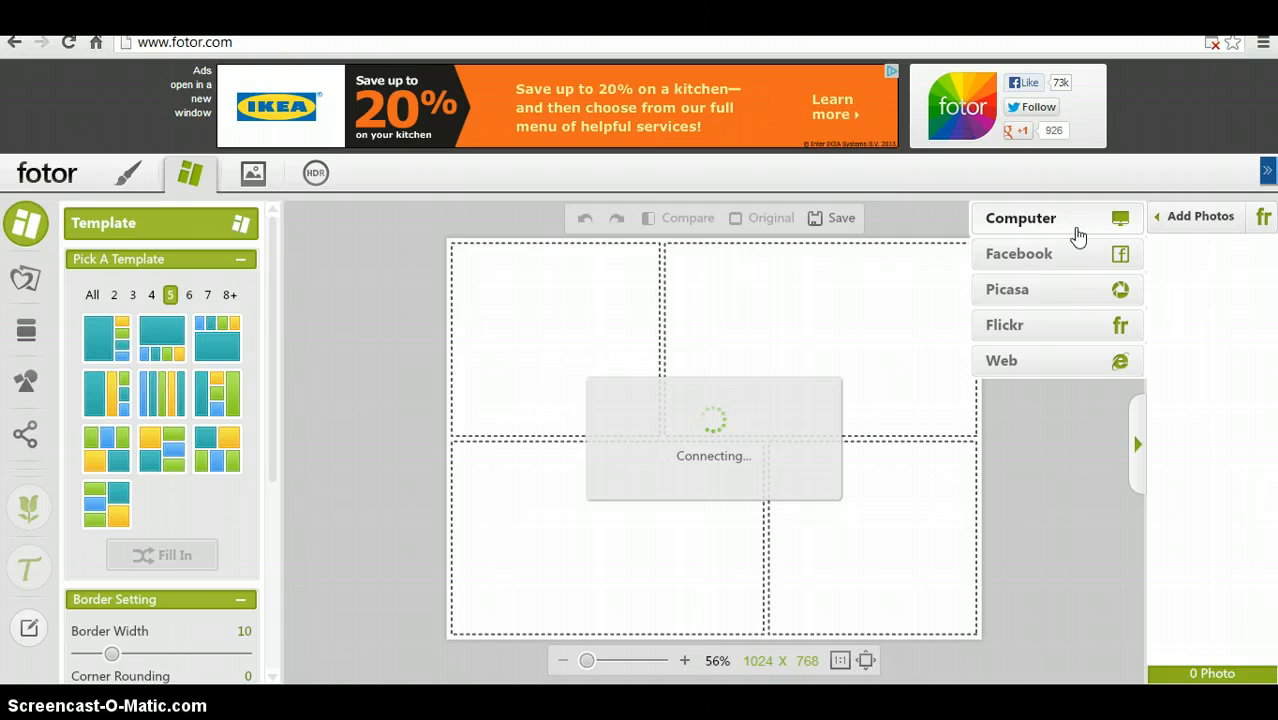
pyautogui.click(1078, 235)
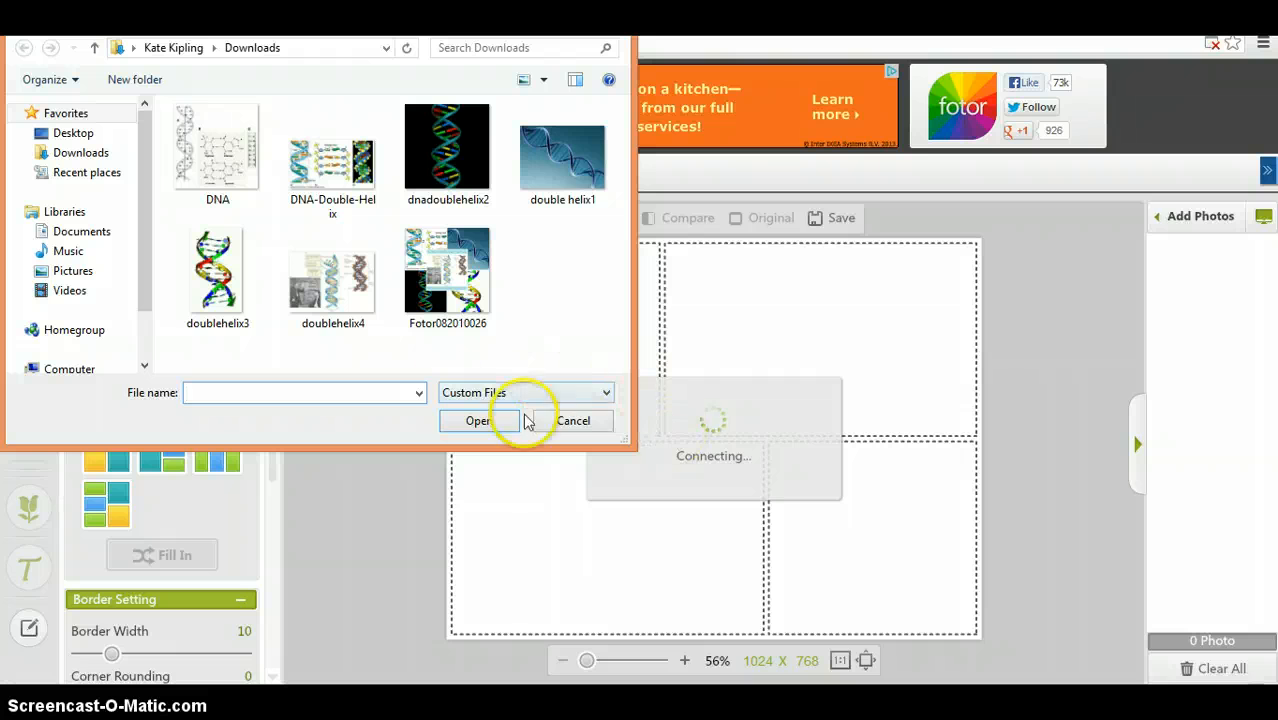
pyautogui.moveTo(210, 152); pyautogui.dragTo(332, 323)
pyautogui.click(185, 141)
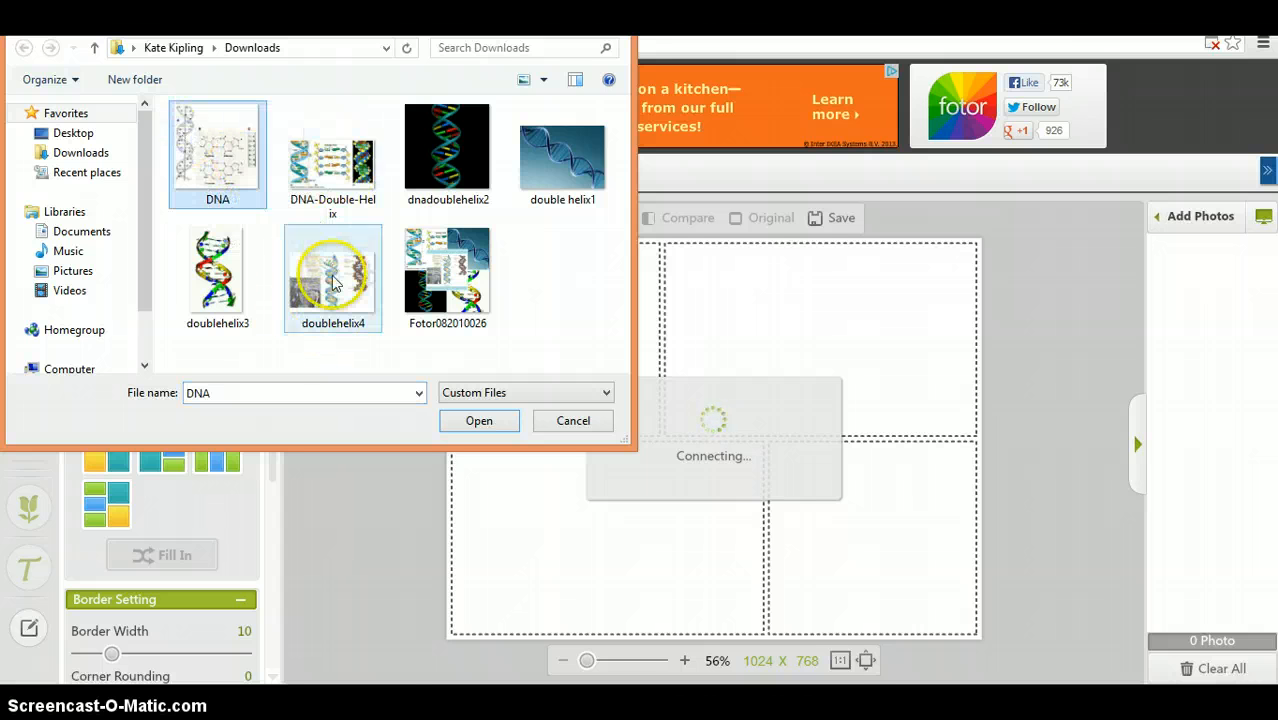
pyautogui.keyDown('shift'); pyautogui.click(333, 285); pyautogui.keyUp('shift')
pyautogui.click(481, 420)
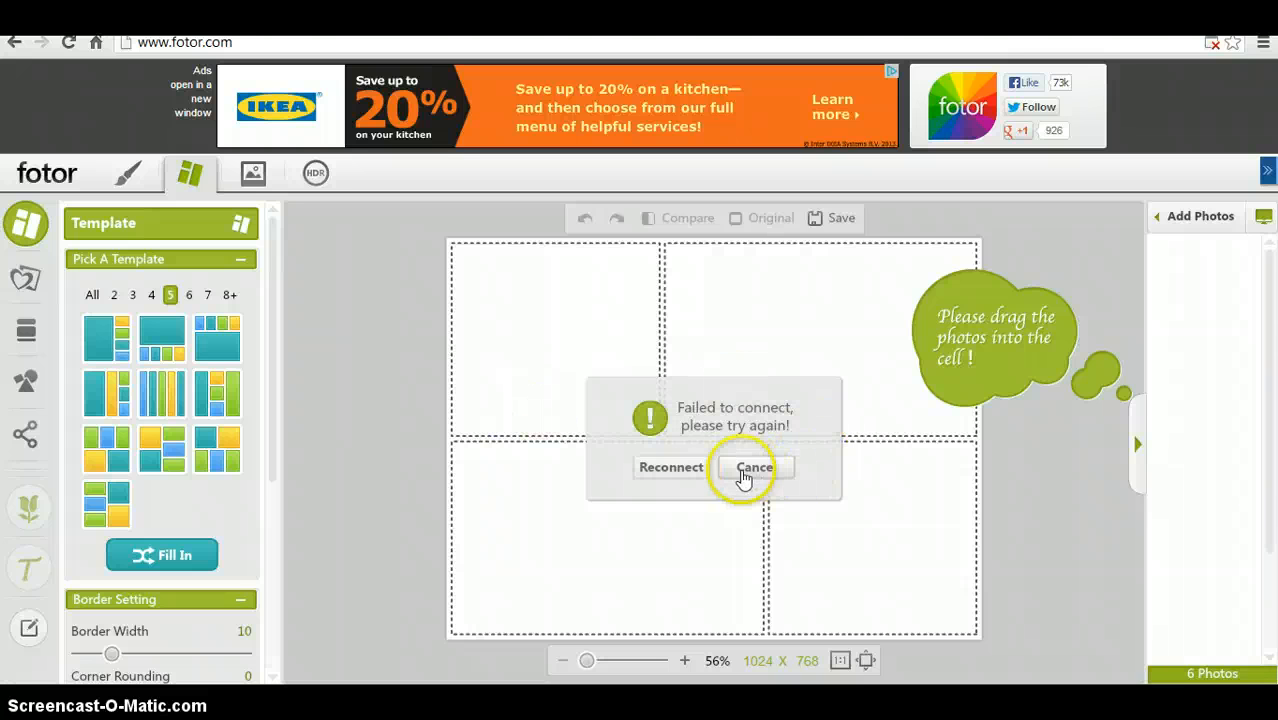
pyautogui.click(690, 470)
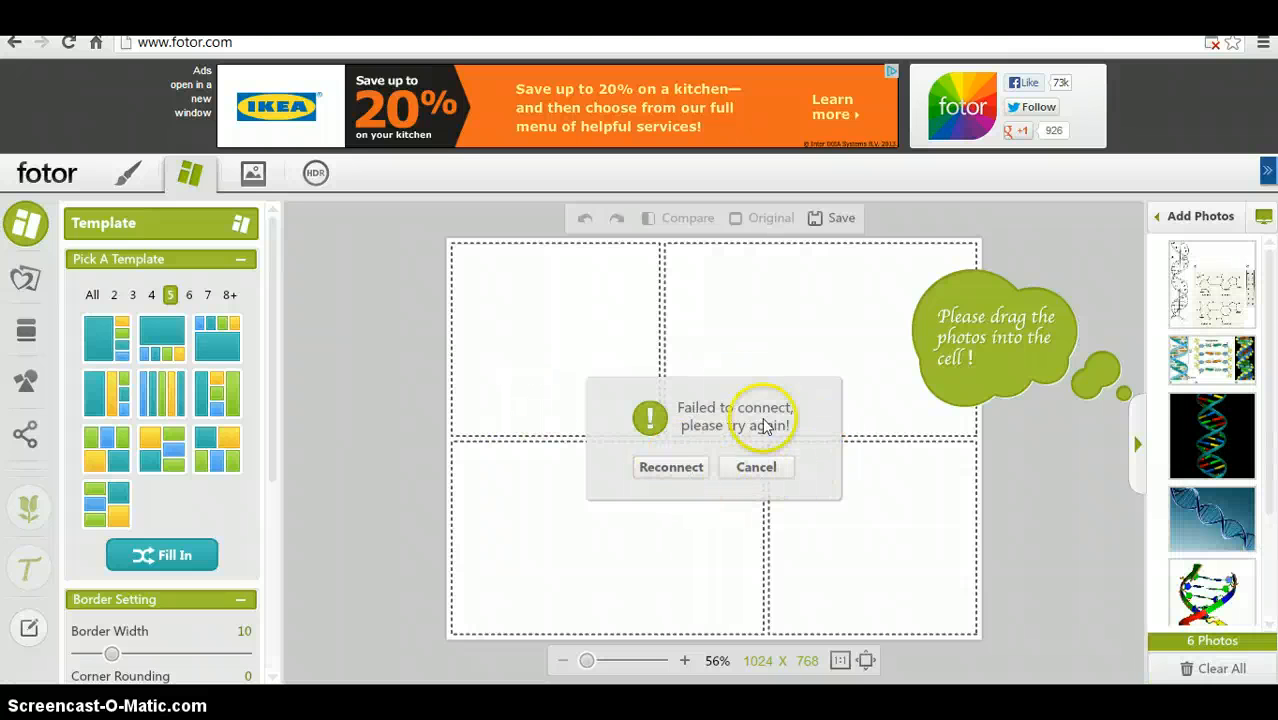
pyautogui.click(757, 467)
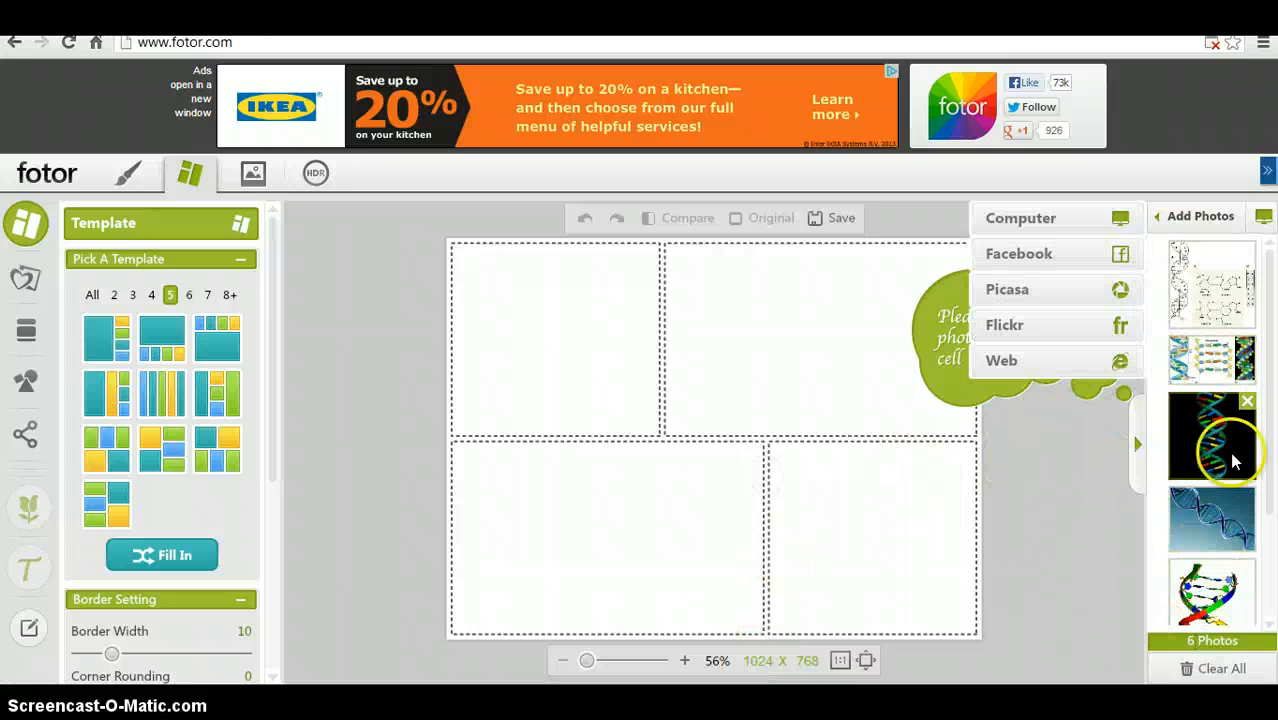
# - Select the second 5-photo template and fill its cells with the uploaded photos
pyautogui.moveTo(1250, 350)
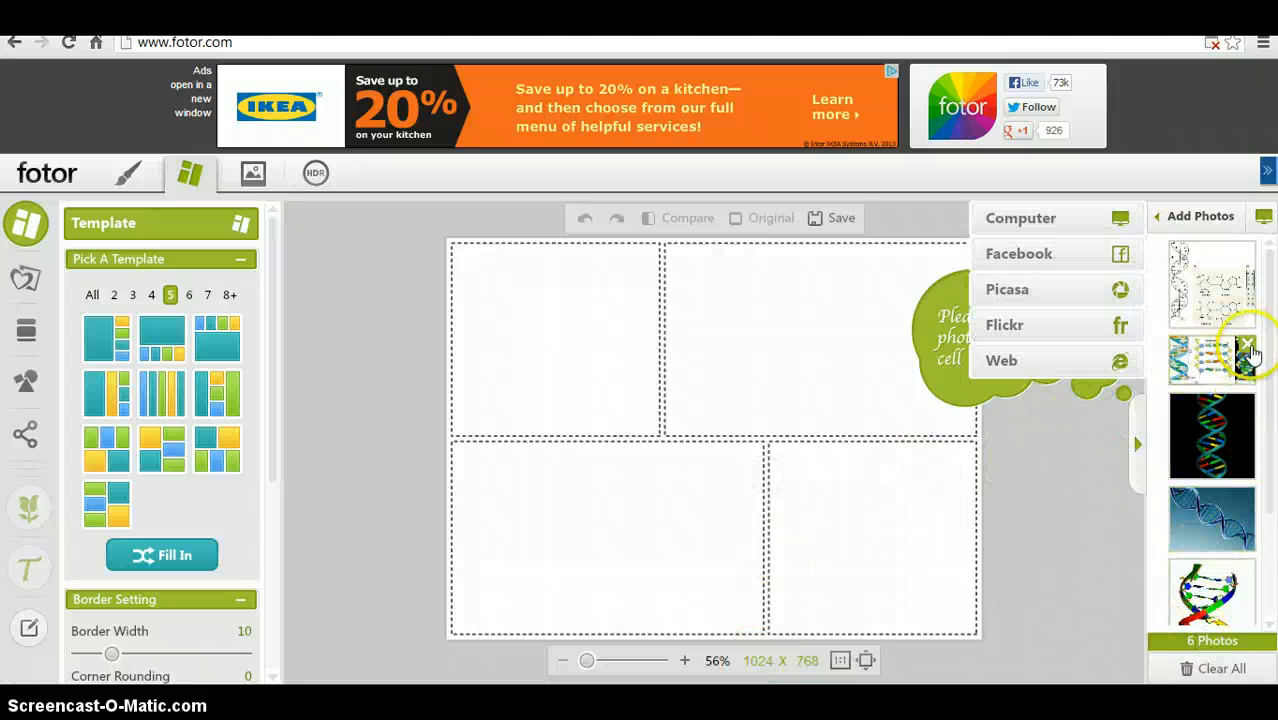
pyautogui.moveTo(1272, 410); pyautogui.dragTo(1272, 510)
pyautogui.moveTo(1272, 458); pyautogui.dragTo(1272, 350)
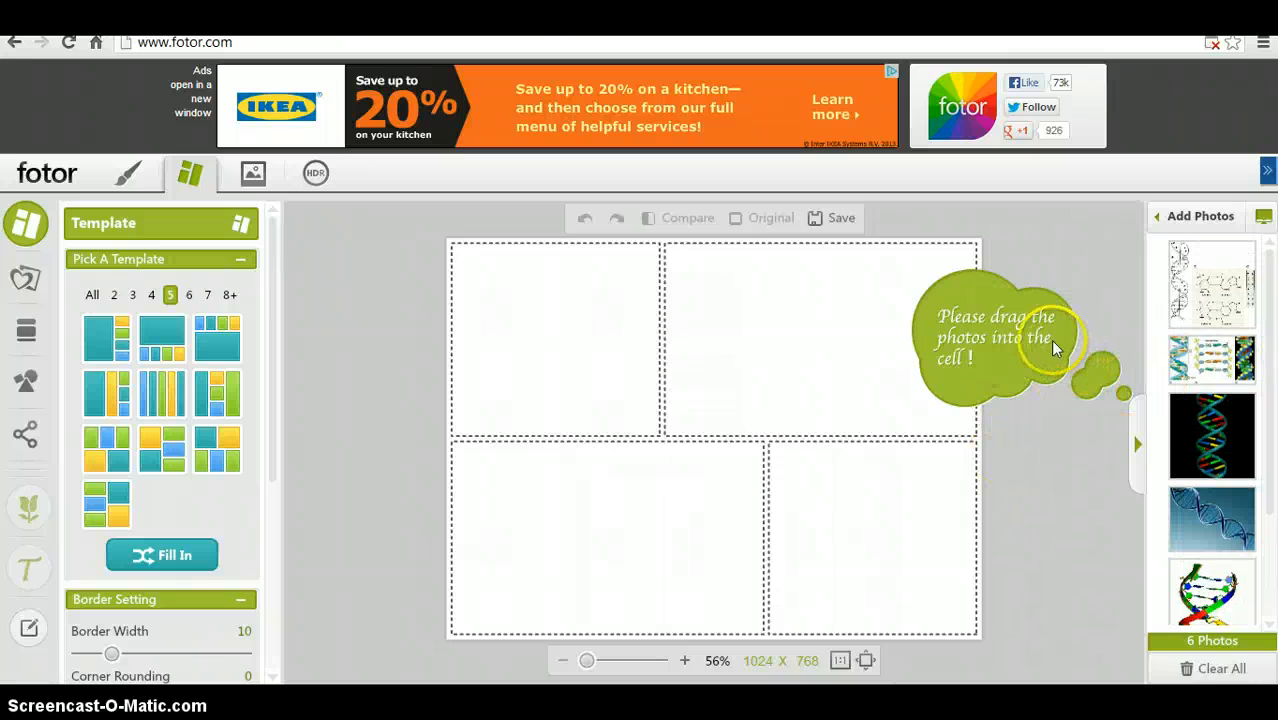
pyautogui.click(158, 345)
pyautogui.click(365, 340)
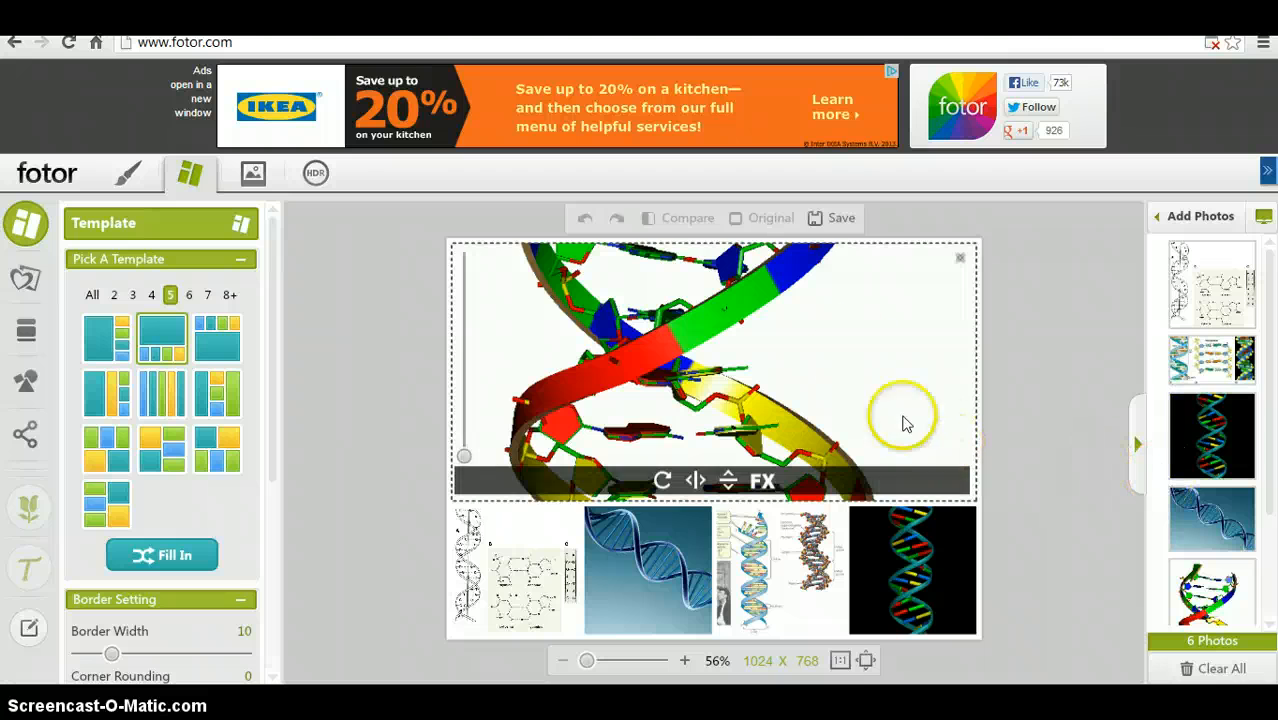
# - Remove the photo from the large top cell and drag the doublehelix4 image into it
pyautogui.click(957, 264)
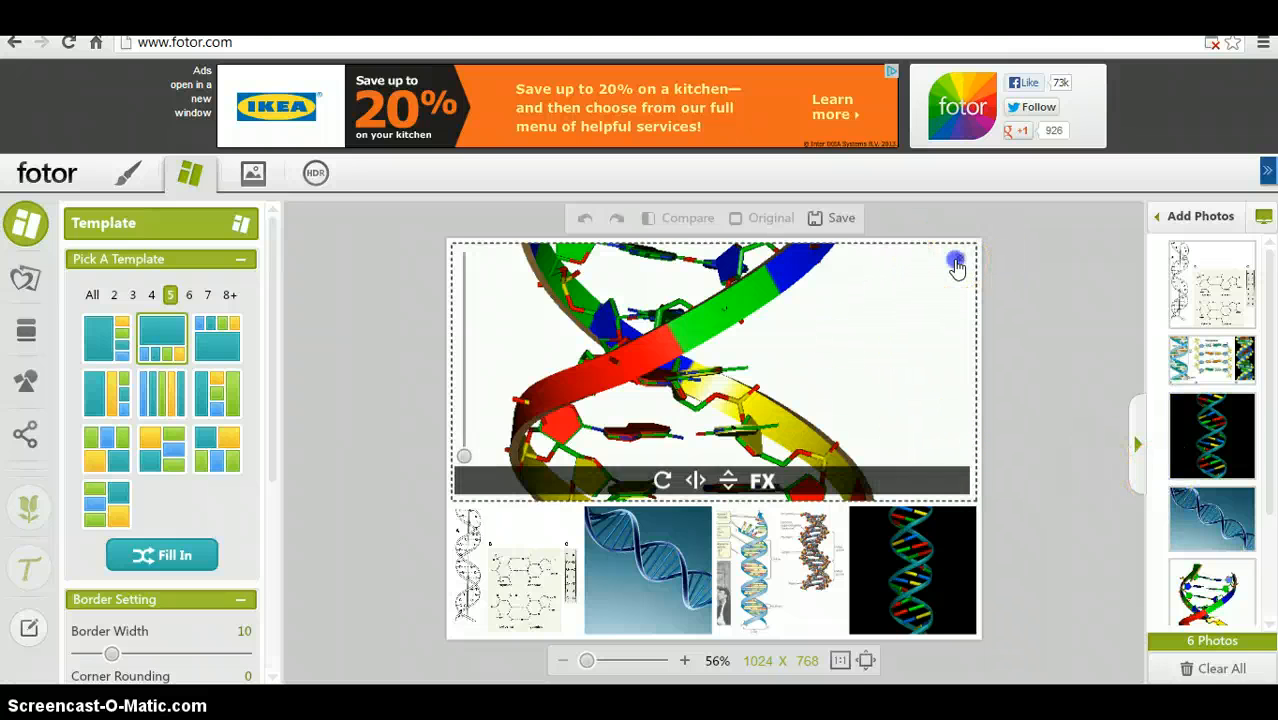
pyautogui.click(1262, 217)
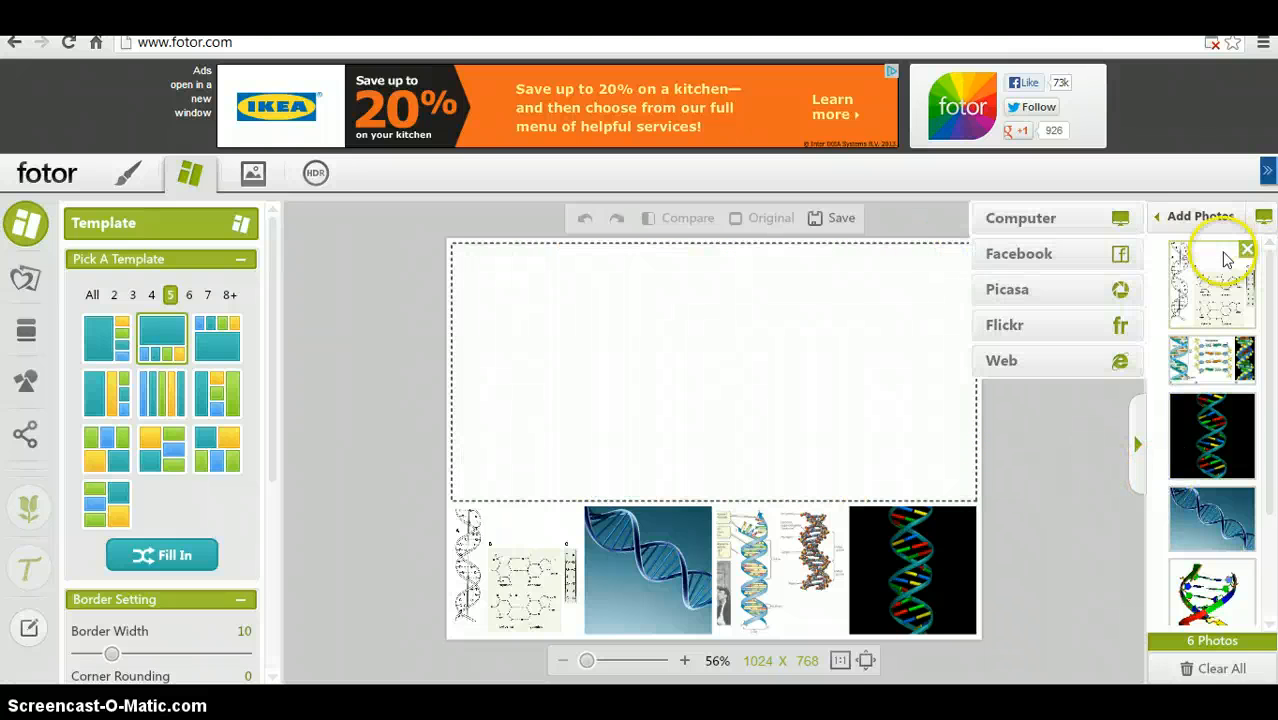
pyautogui.click(957, 420)
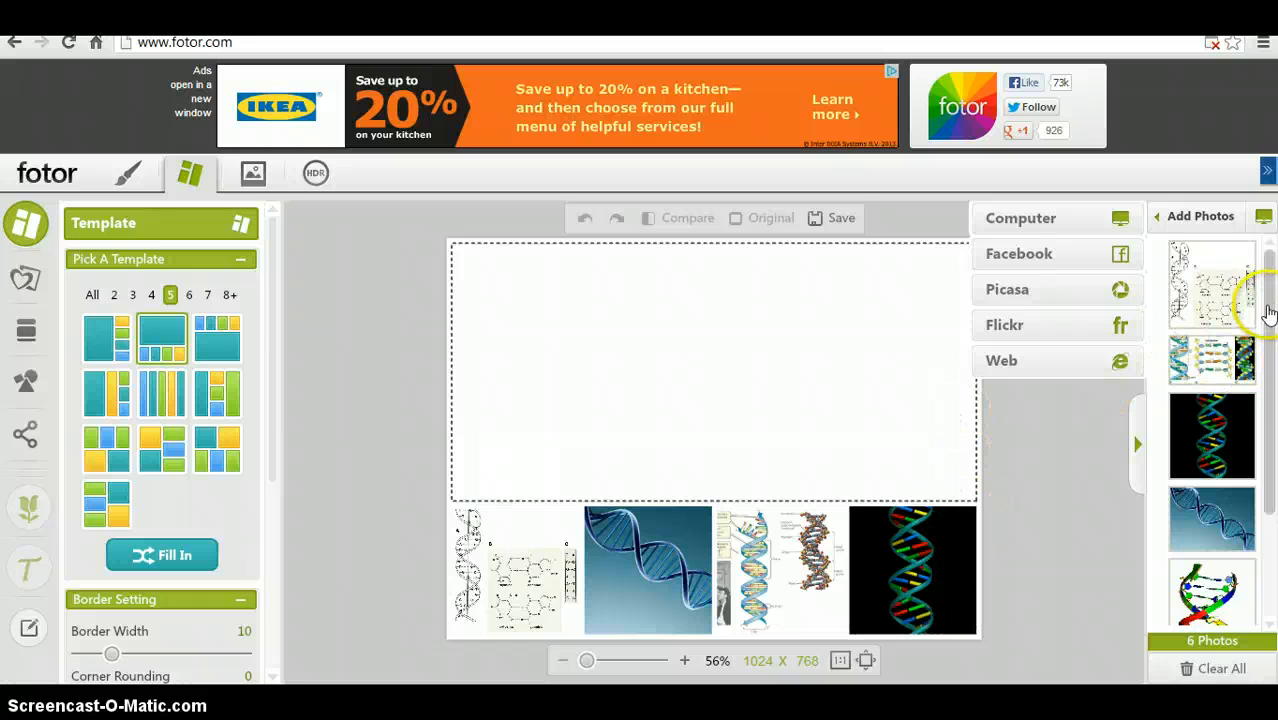
pyautogui.moveTo(1270, 372); pyautogui.dragTo(1272, 484)
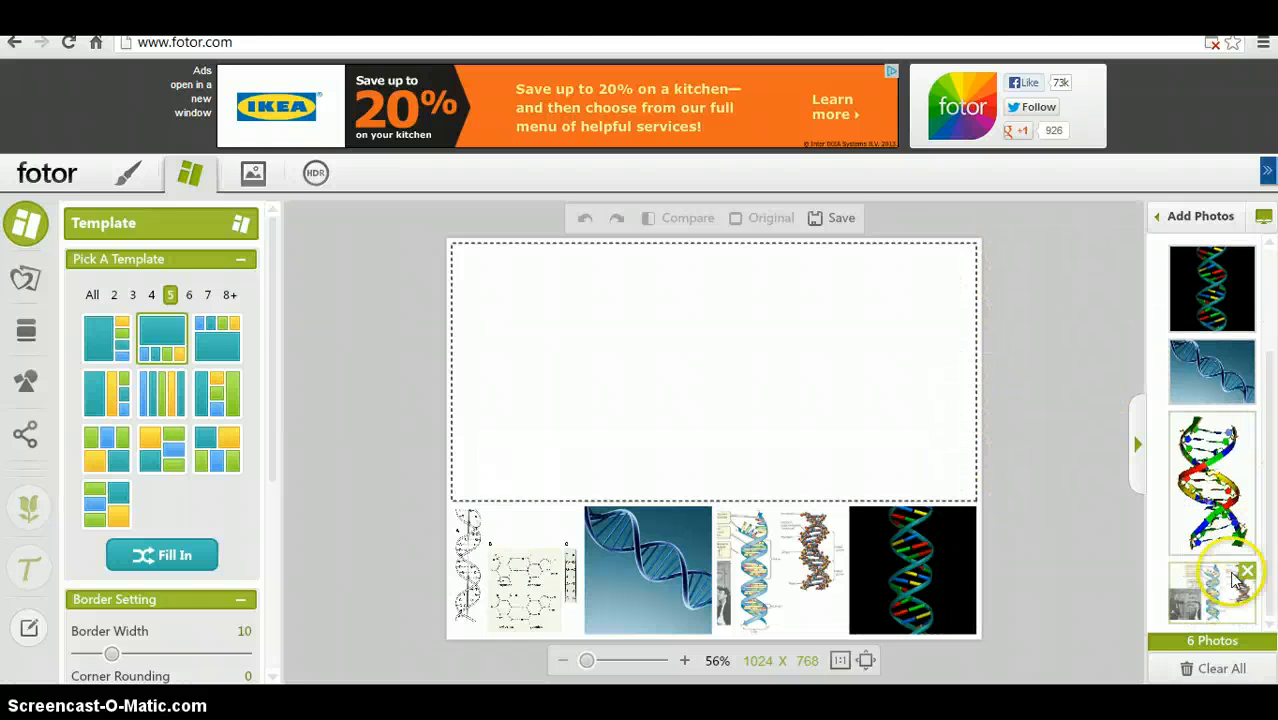
pyautogui.click(876, 452)
pyautogui.rightClick(846, 434)
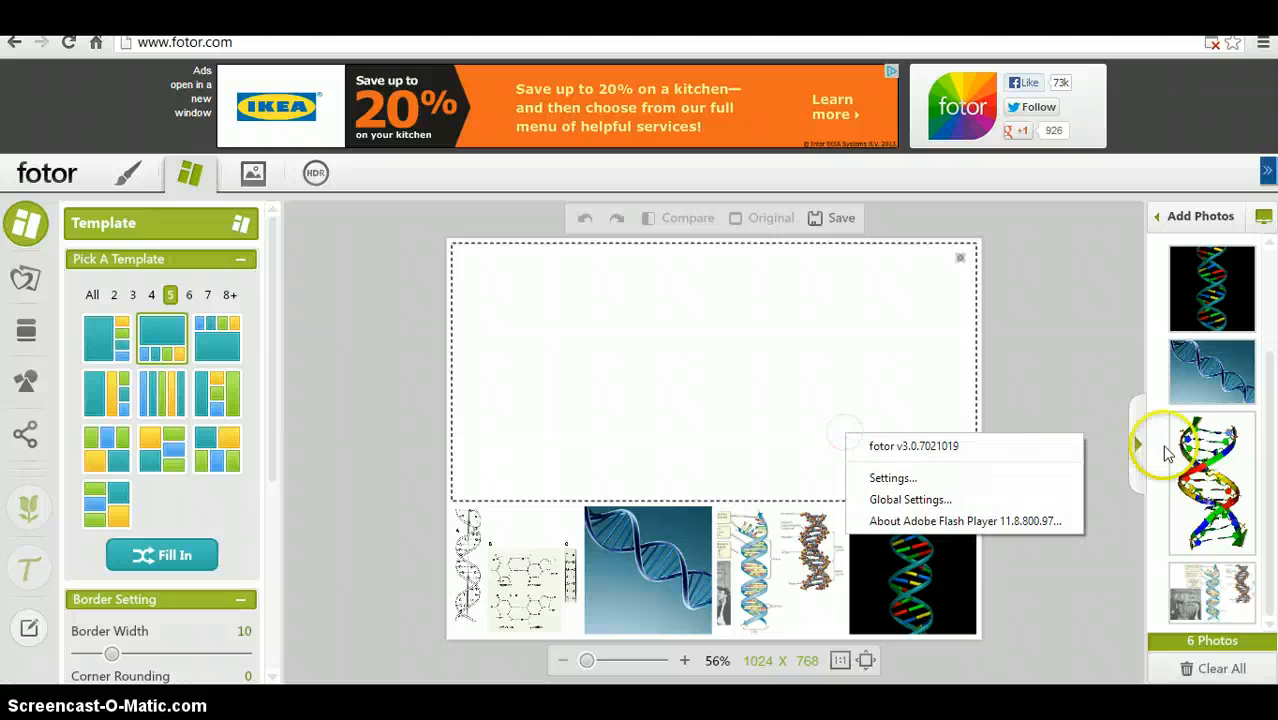
pyautogui.moveTo(1212, 486); pyautogui.dragTo(891, 425)
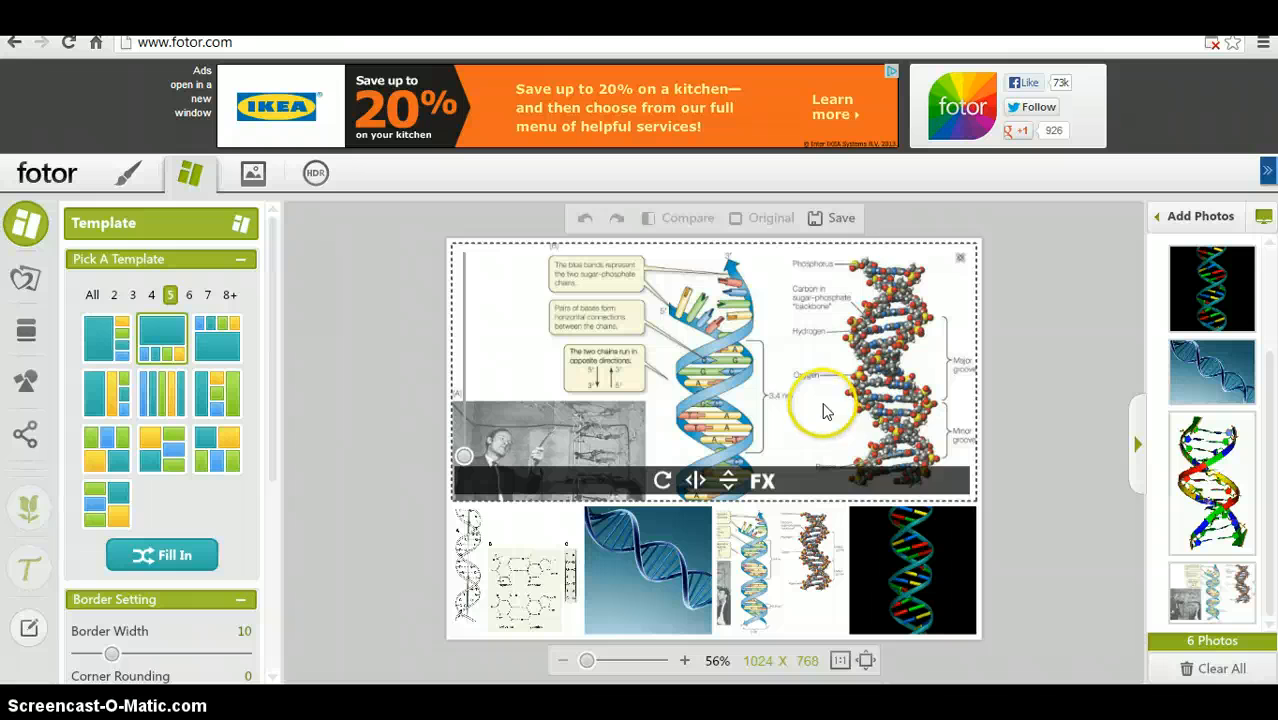
# - Reposition the image within the large top cell so the scientists photo and helix diagrams are framed
pyautogui.moveTo(823, 410); pyautogui.dragTo(821, 327)
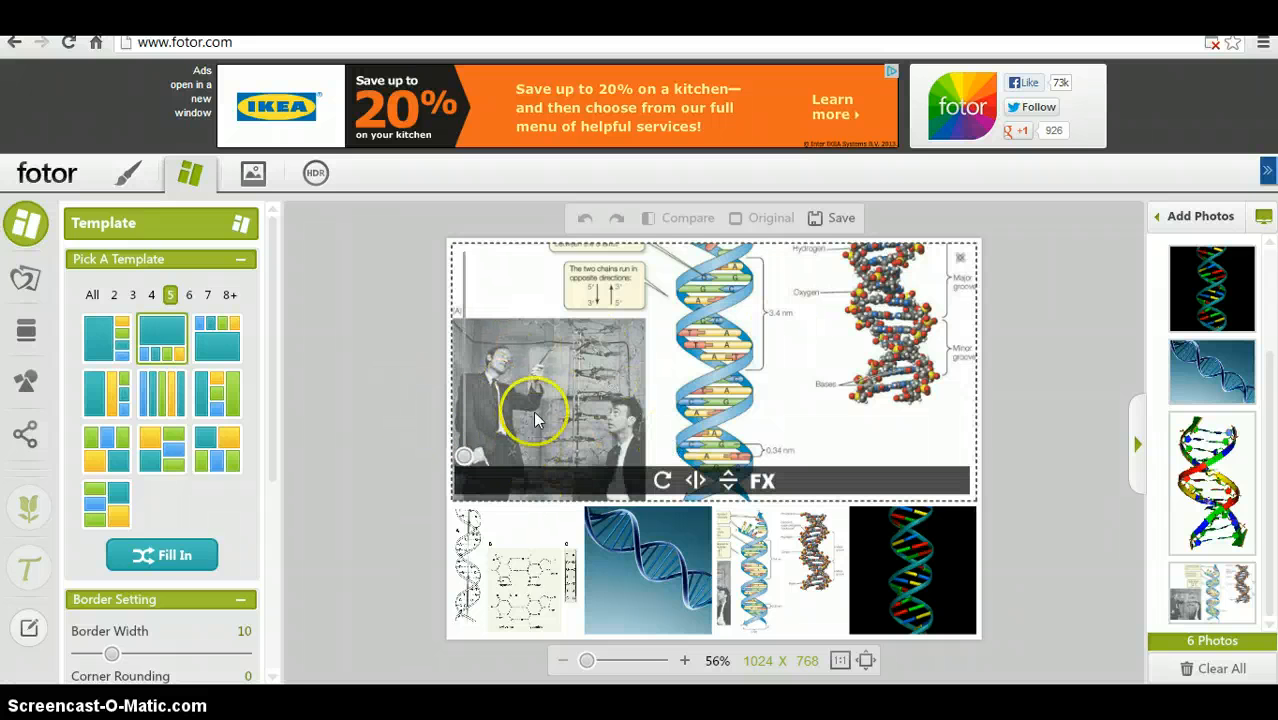
pyautogui.moveTo(706, 356); pyautogui.dragTo(697, 390)
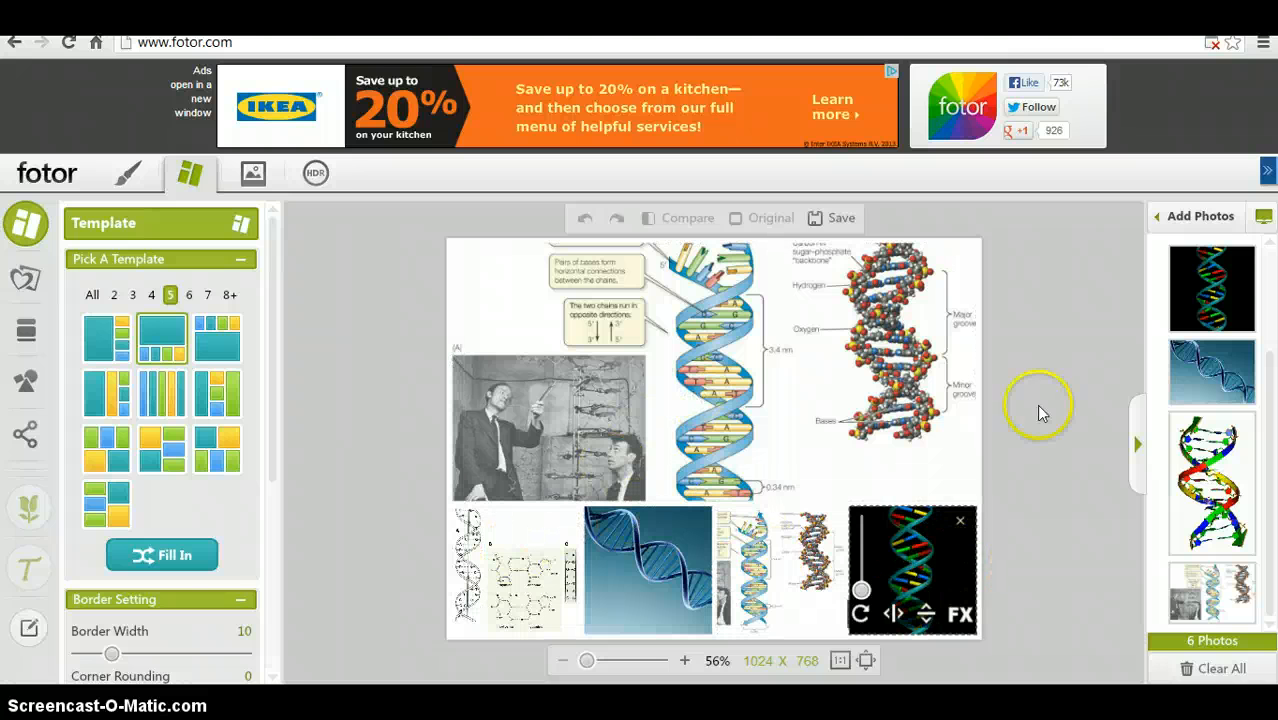
pyautogui.moveTo(1268, 444); pyautogui.dragTo(1244, 328)
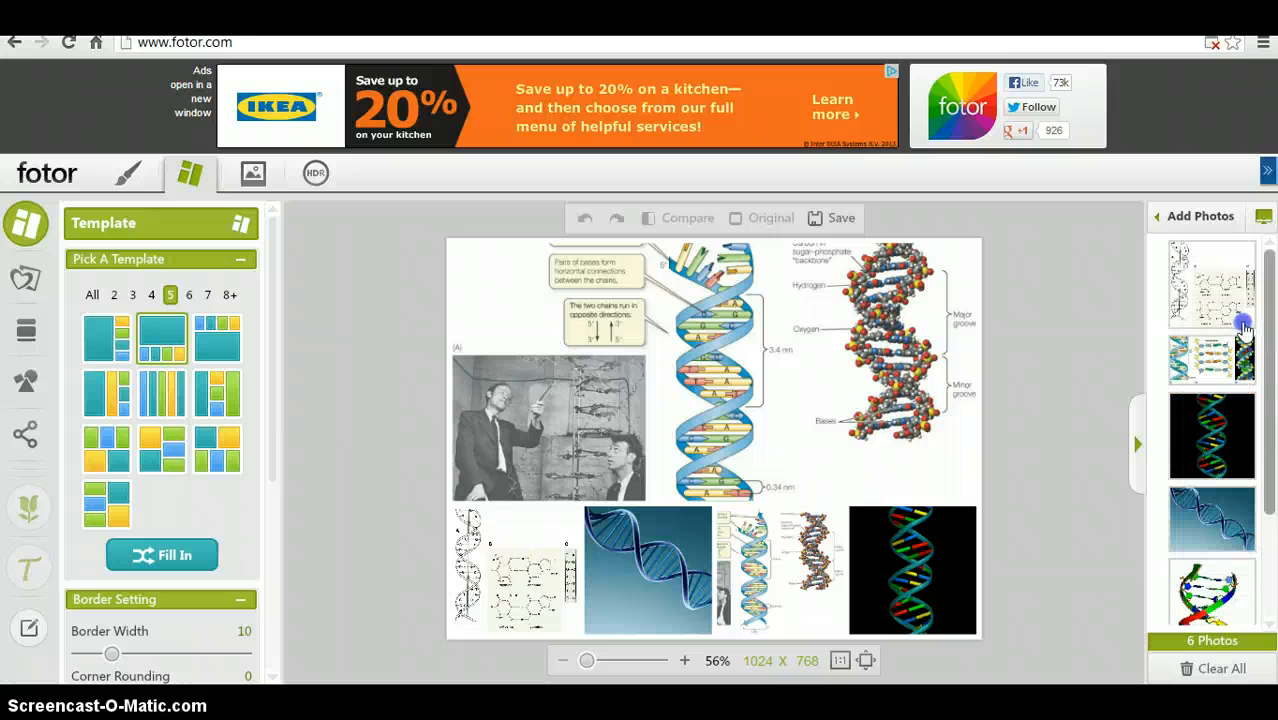
# - Rearrange the bottom row, moving the blue helix to the first cell and the black helix to the second
pyautogui.moveTo(615, 548); pyautogui.dragTo(520, 565)
pyautogui.click(660, 560)
pyautogui.moveTo(660, 560); pyautogui.dragTo(897, 580)
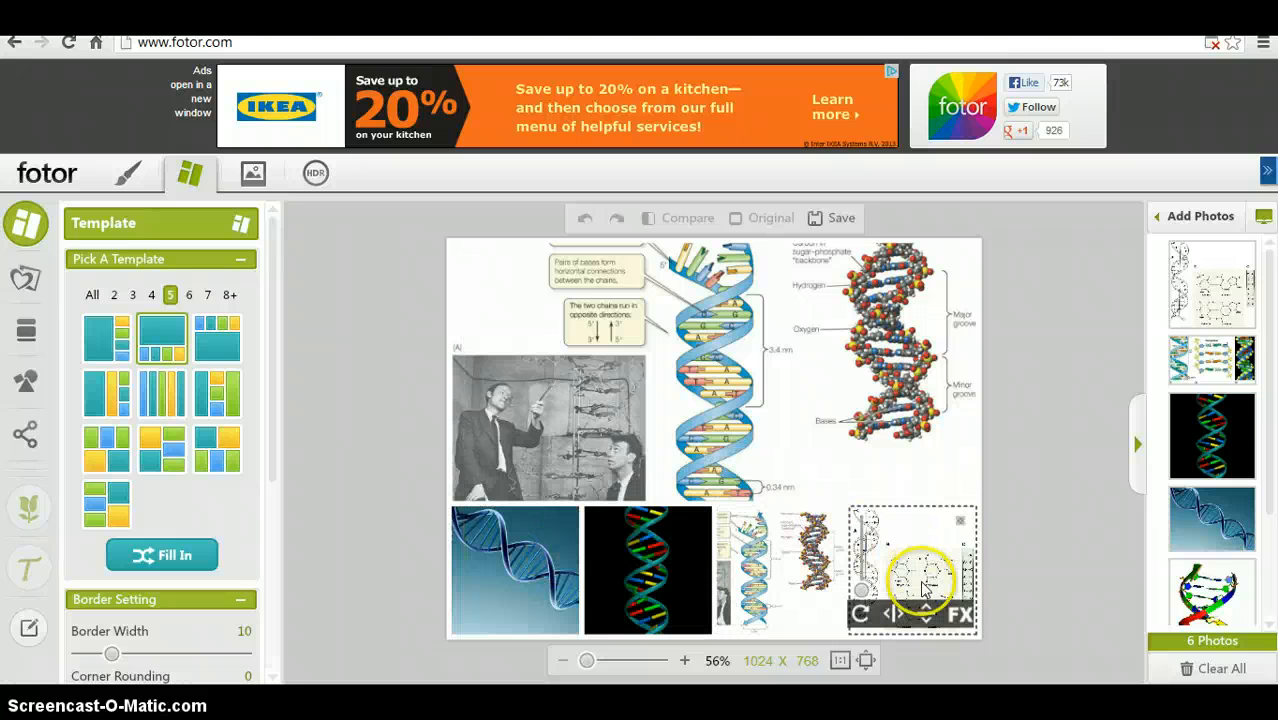
# - Flip and rotate the chemical diagram photo in the bottom-right cell
pyautogui.click(930, 613)
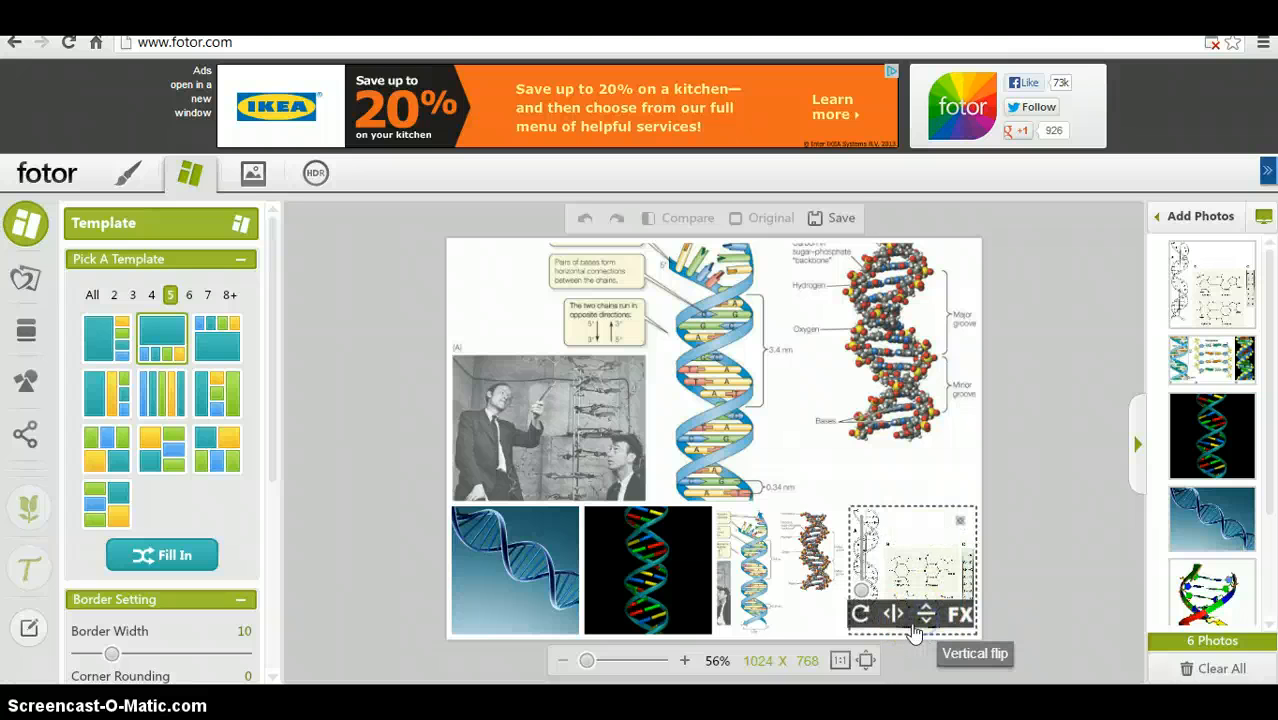
pyautogui.click(893, 615)
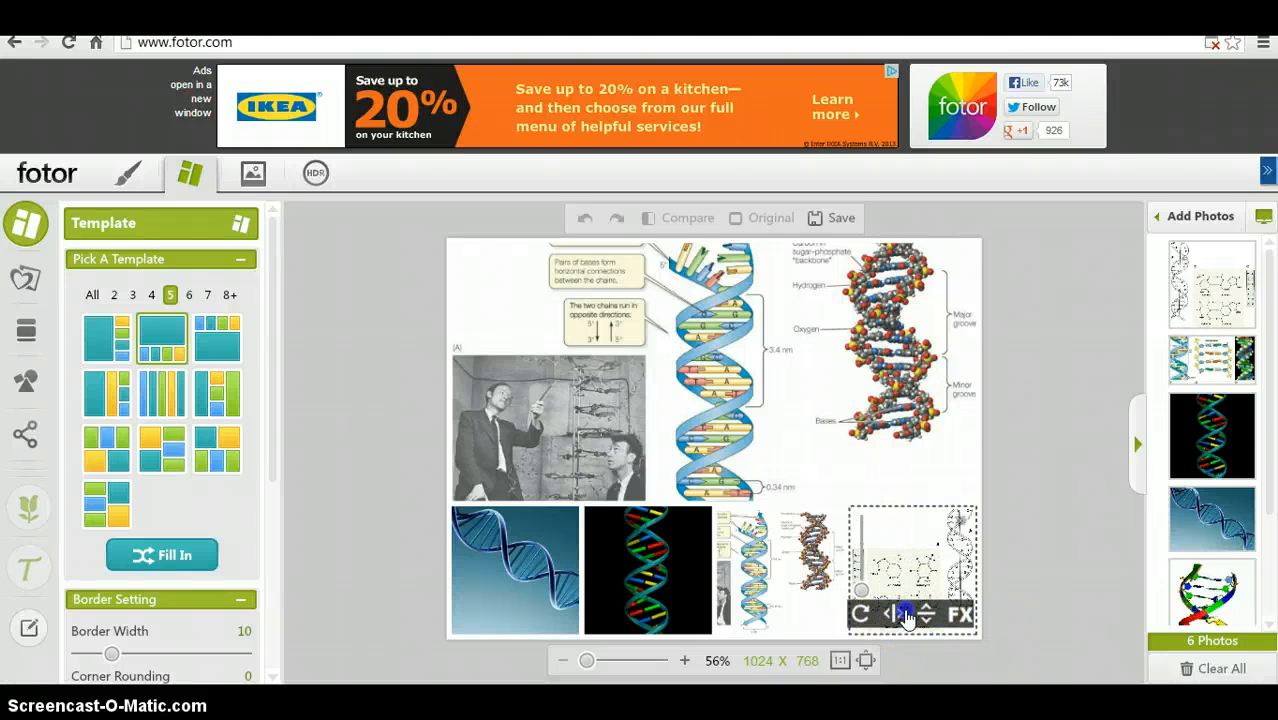
pyautogui.click(906, 616)
pyautogui.click(866, 616)
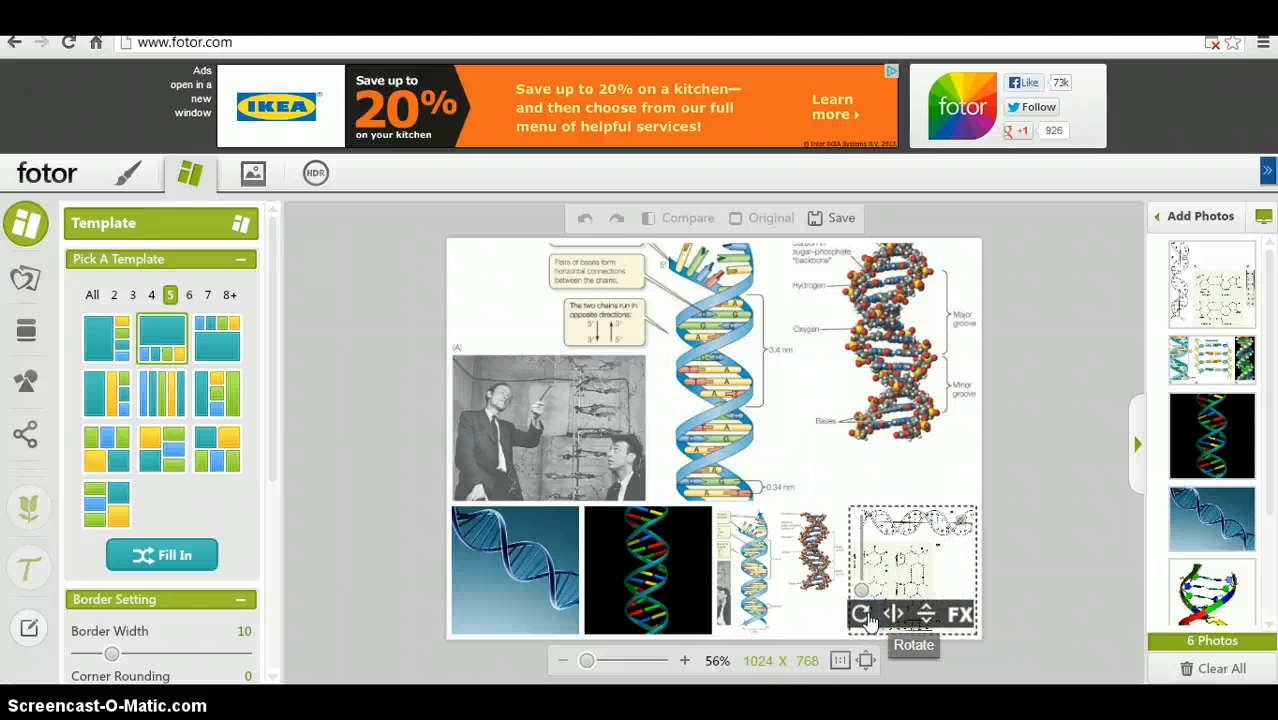
pyautogui.click(866, 616)
pyautogui.click(866, 616)
pyautogui.click(866, 616)
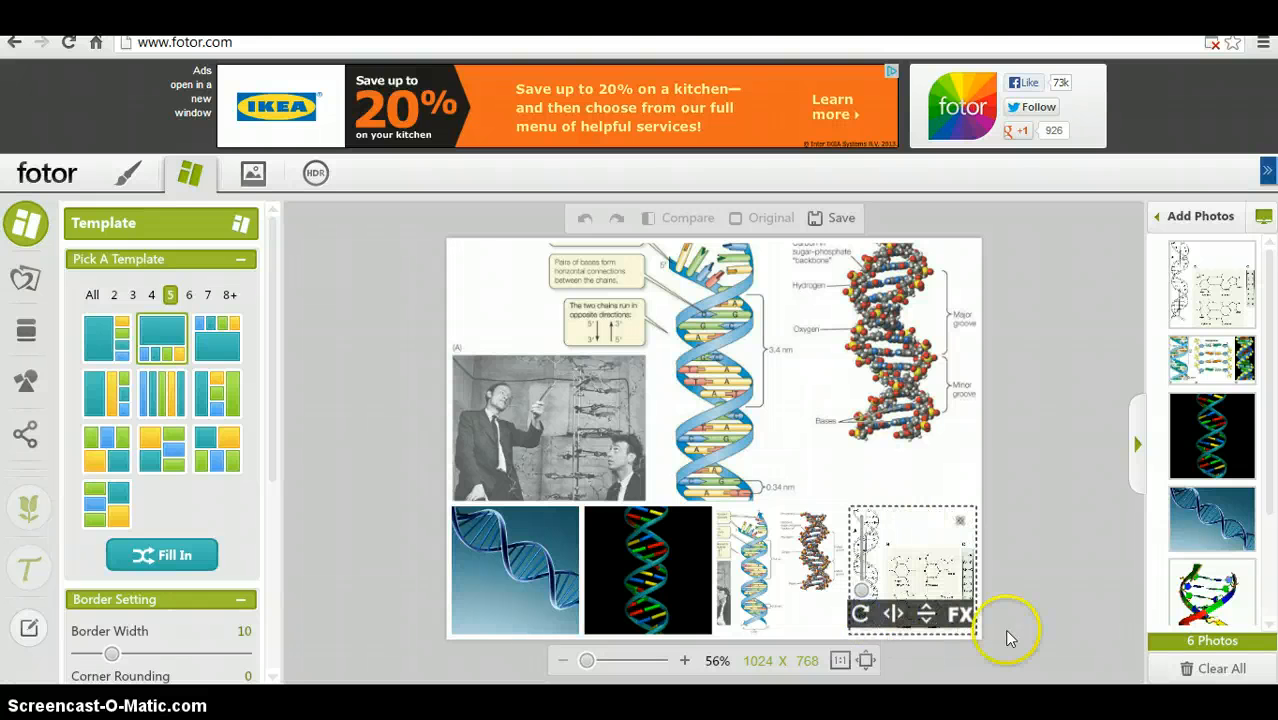
# - Apply a quick effect to the photo in the bottom-right cell
pyautogui.click(962, 614)
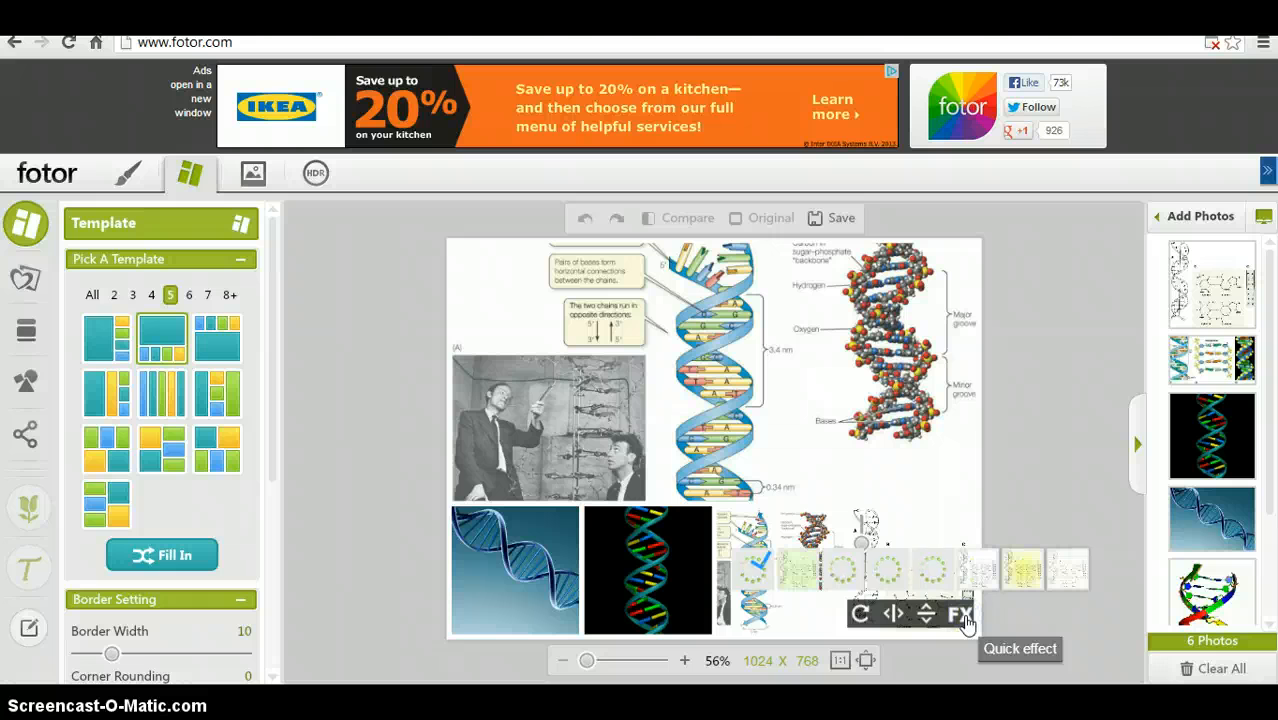
pyautogui.click(937, 555)
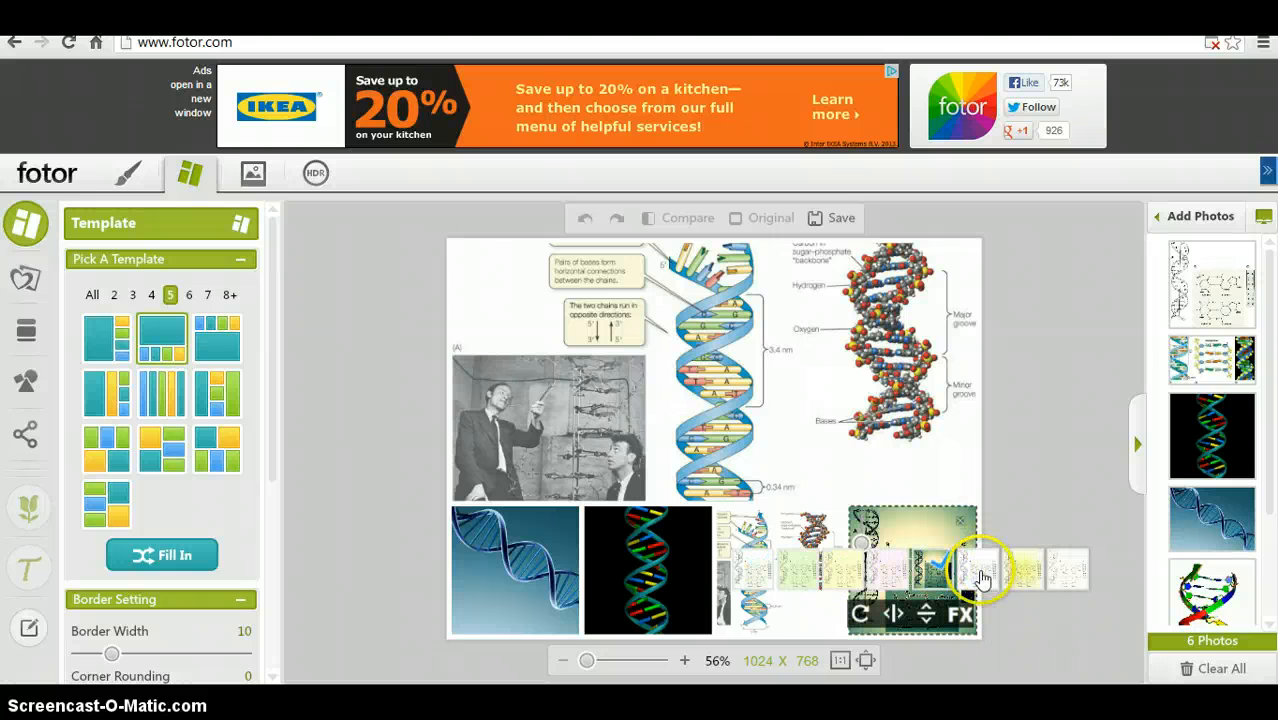
pyautogui.click(925, 530)
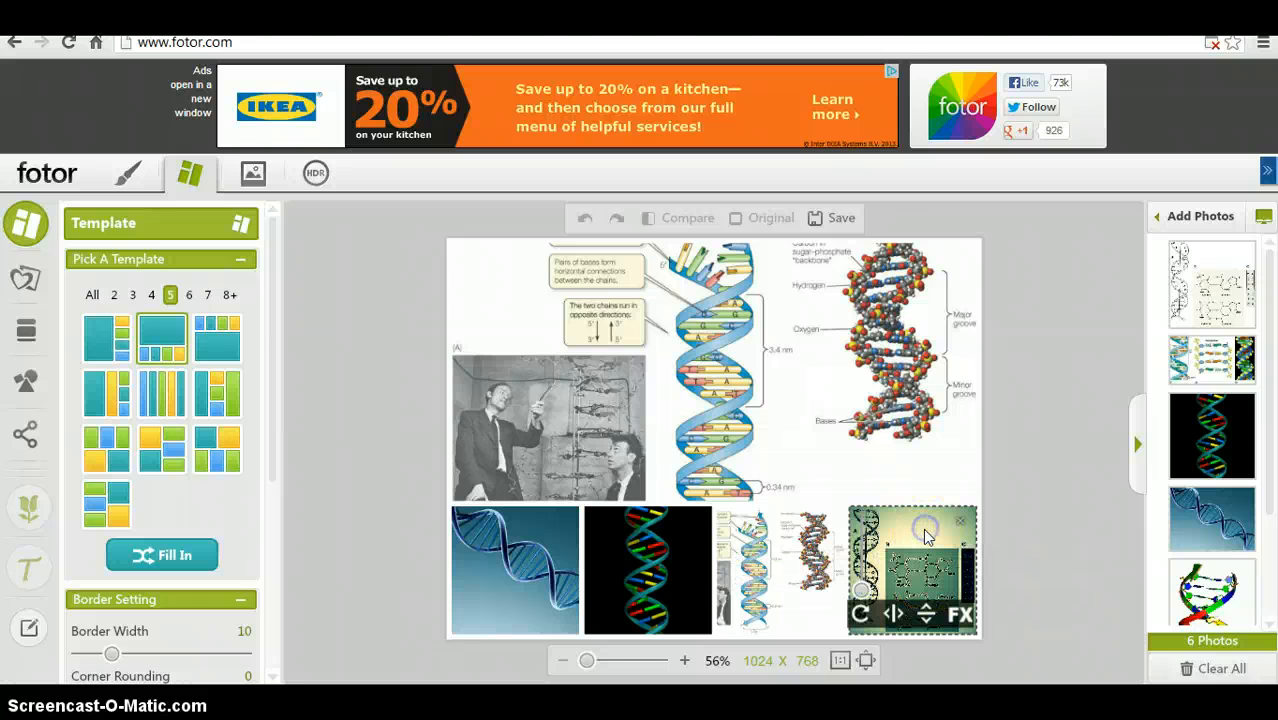
# - Remove the photo from the fourth bottom cell and drag the base-pairing diagram from the photo list into it
pyautogui.click(808, 570)
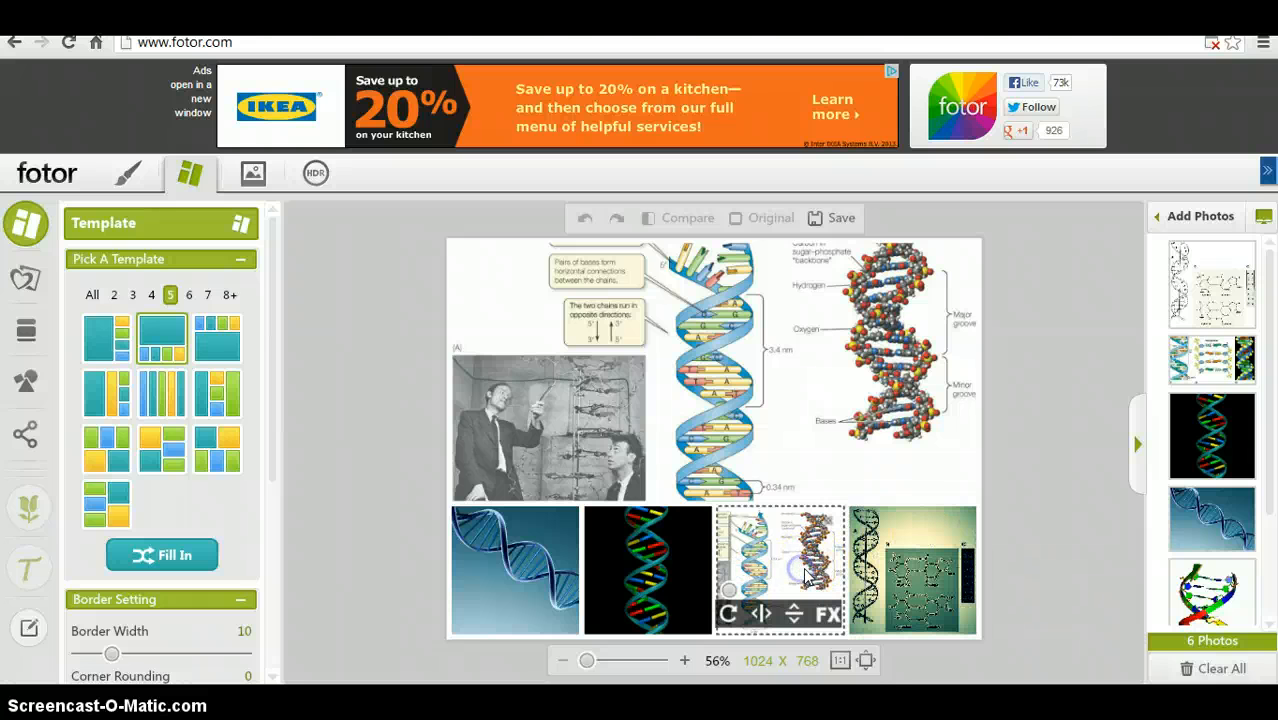
pyautogui.click(836, 622)
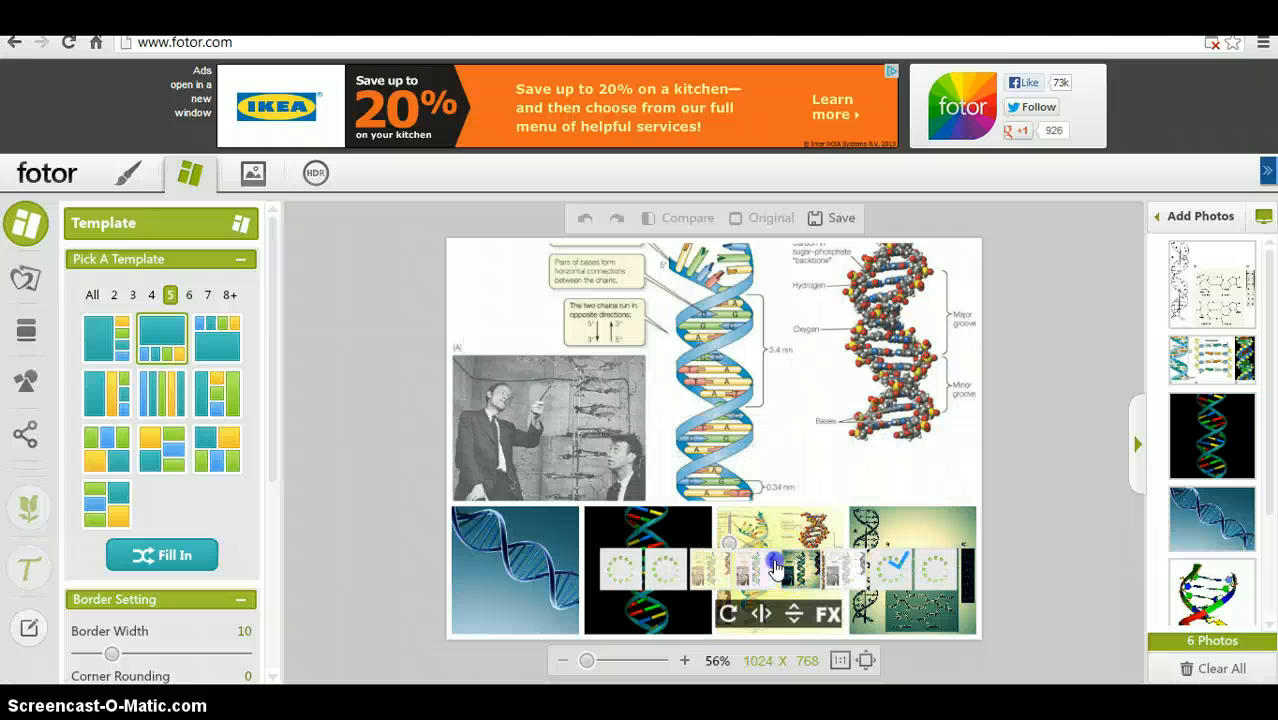
pyautogui.click(828, 520)
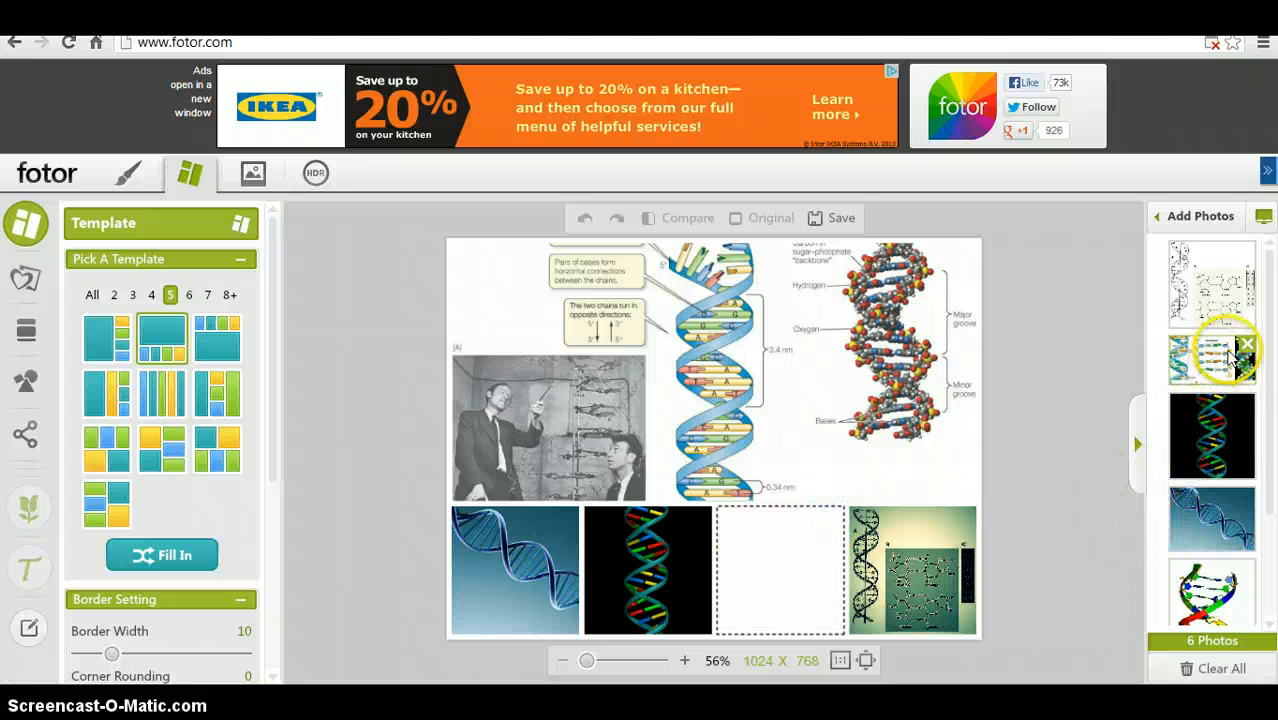
pyautogui.moveTo(882, 621); pyautogui.dragTo(1130, 481)
pyautogui.moveTo(1222, 365); pyautogui.dragTo(823, 543)
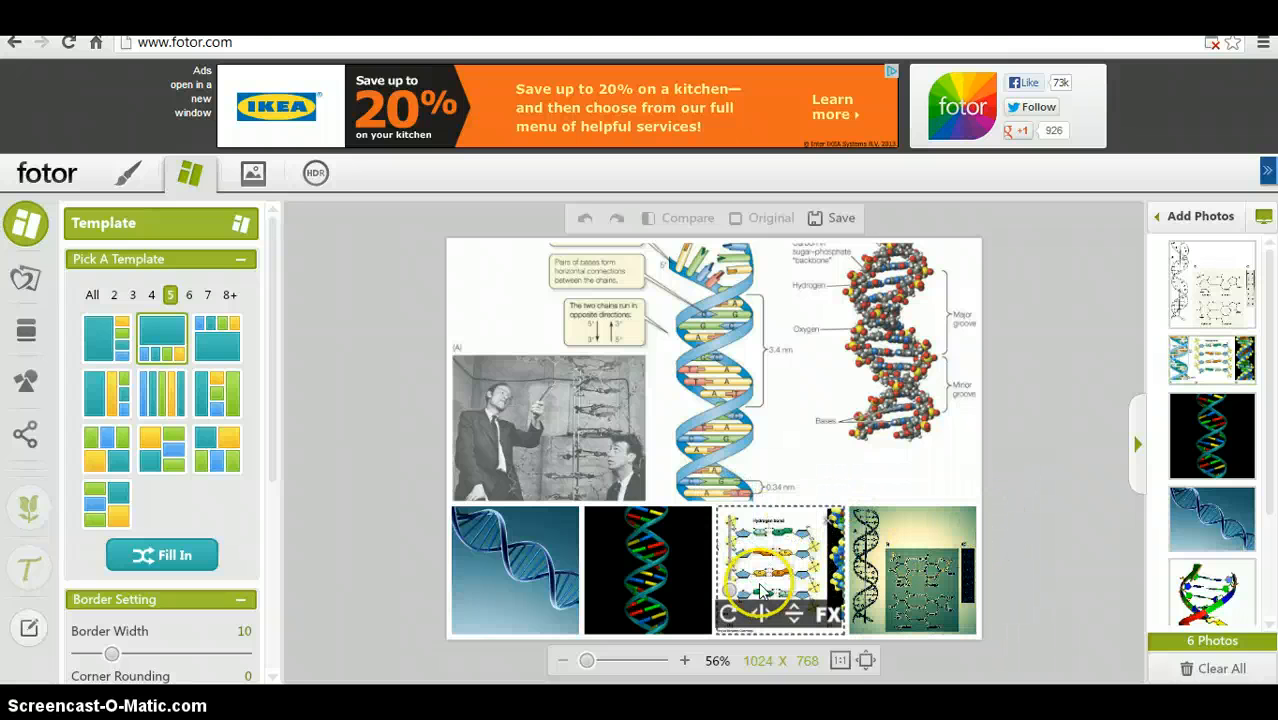
# - Reposition the base-pairing diagram and move it into the second bottom cell
pyautogui.moveTo(769, 570)
pyautogui.mouseDown()
pyautogui.moveTo(680, 525)
pyautogui.moveTo(622, 523)
pyautogui.moveTo(797, 568)
pyautogui.moveTo(785, 578)
pyautogui.mouseUp()
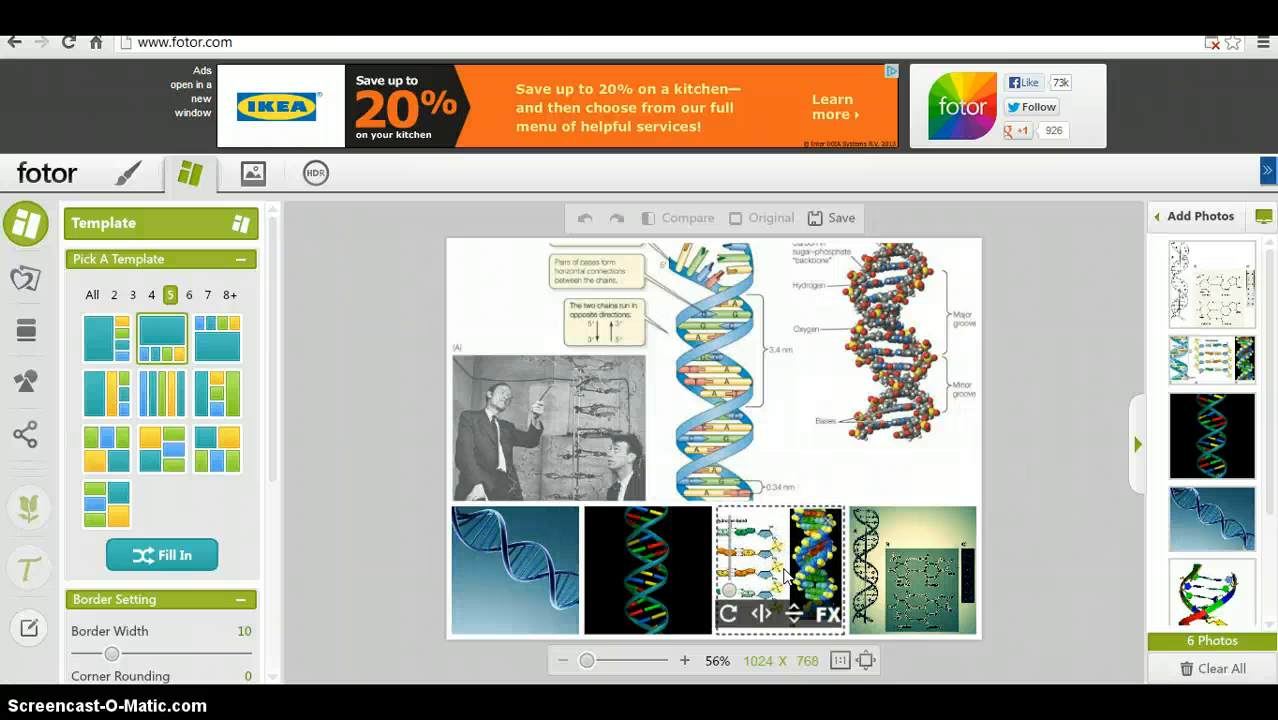
pyautogui.click(628, 584)
pyautogui.moveTo(628, 584); pyautogui.dragTo(678, 578)
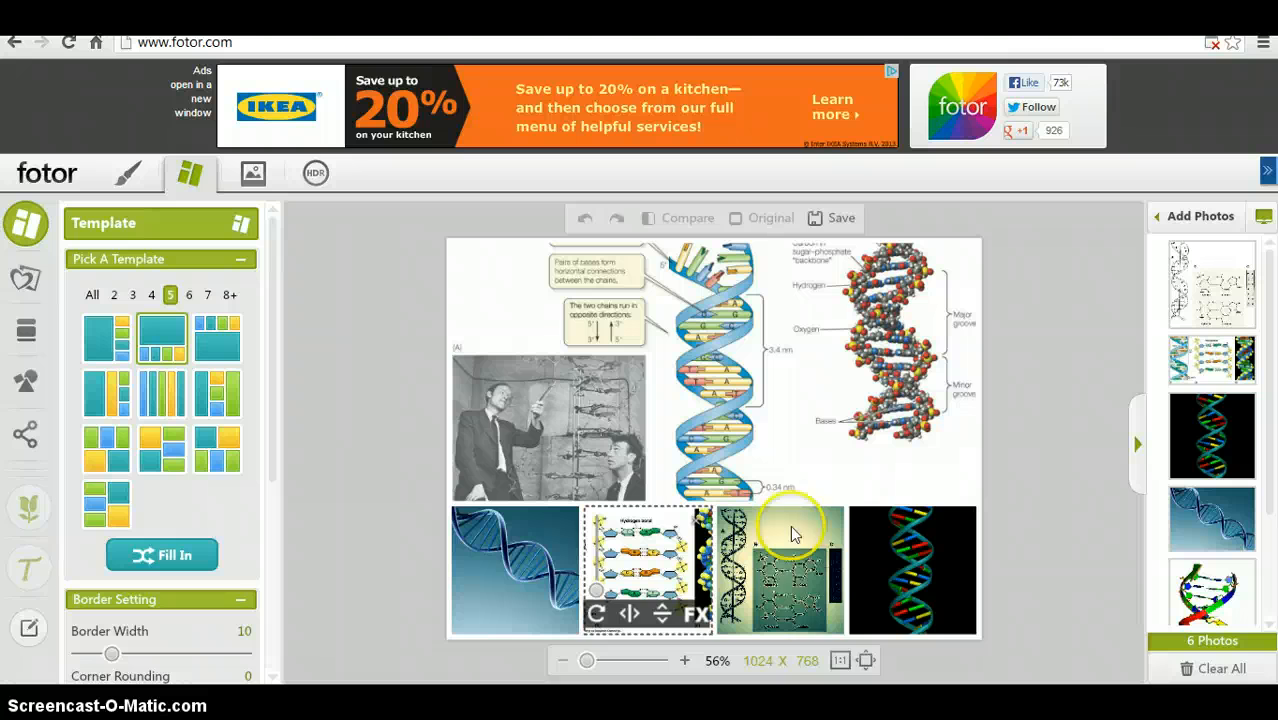
# - Apply a quick effect to the chemical diagram photo in the third bottom cell
pyautogui.click(829, 614)
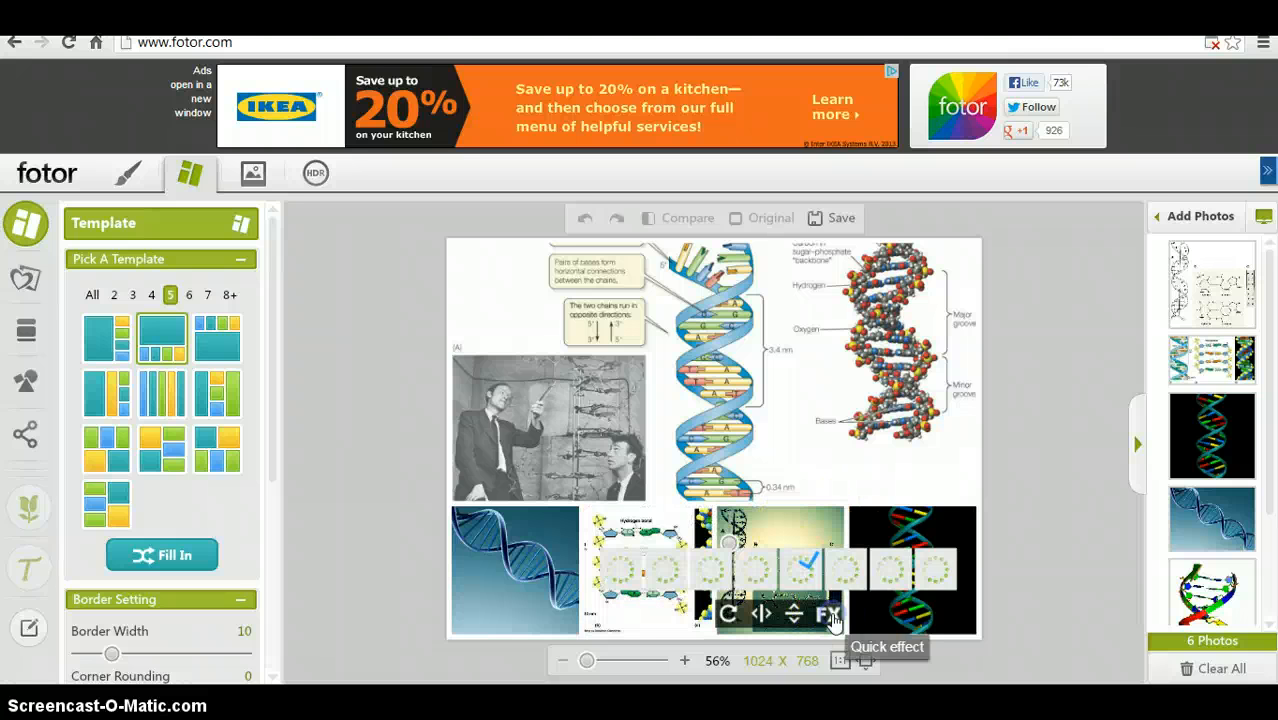
pyautogui.moveTo(701, 539)
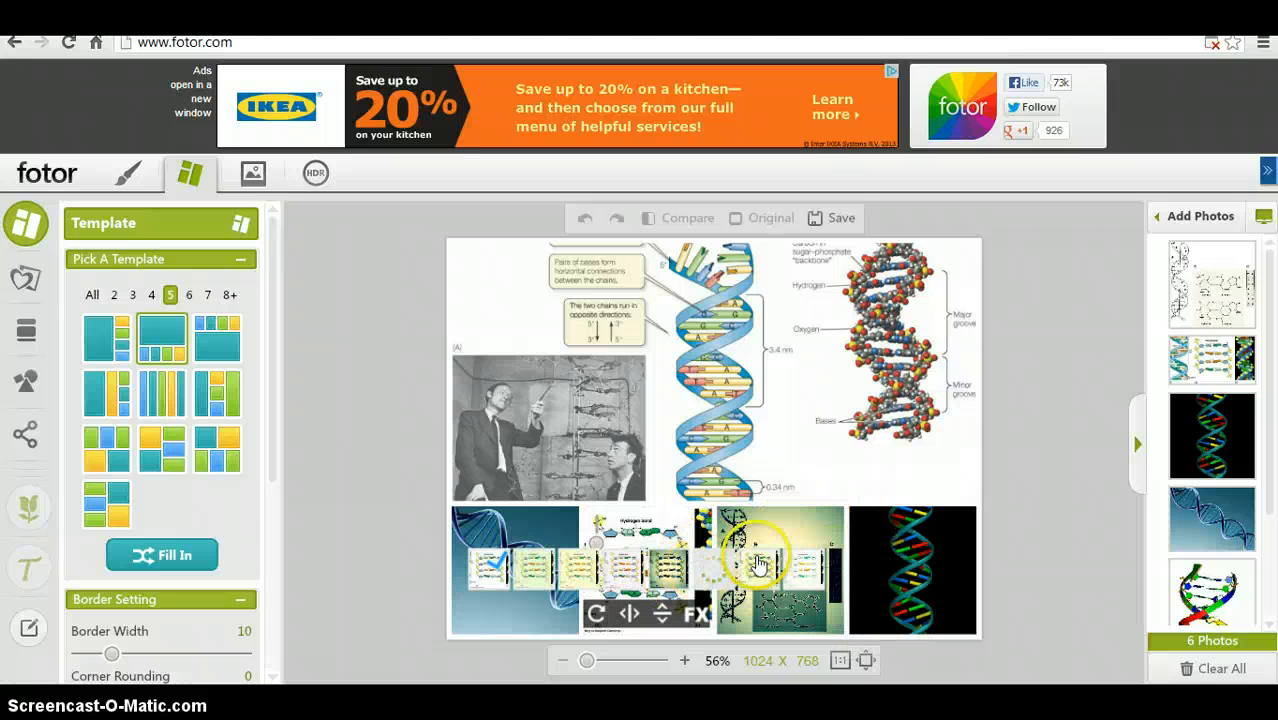
pyautogui.moveTo(760, 567)
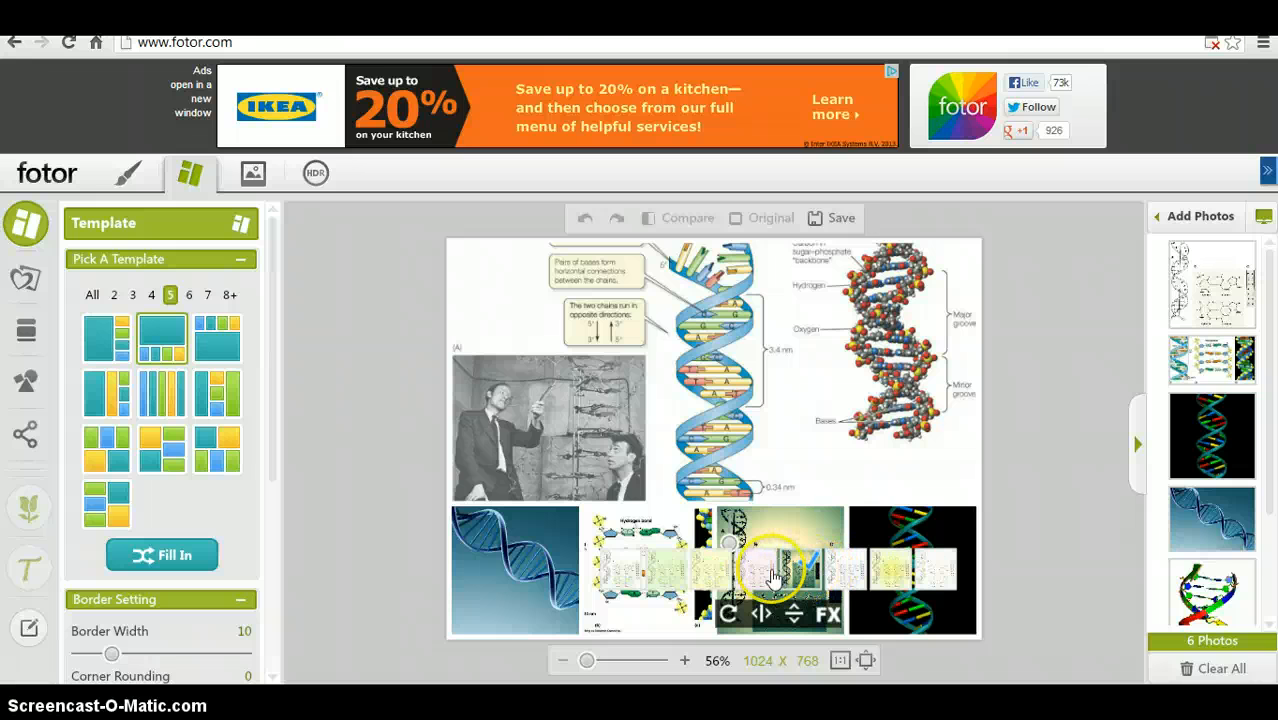
pyautogui.click(770, 577)
pyautogui.moveTo(850, 432)
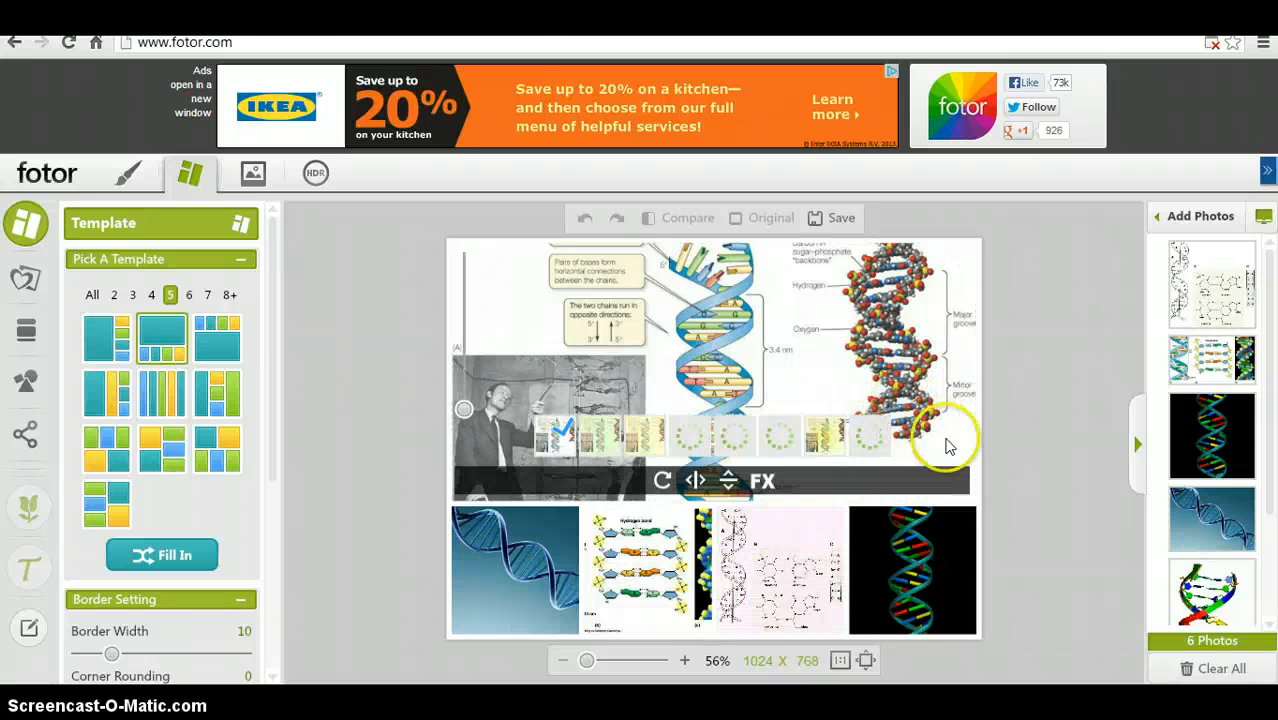
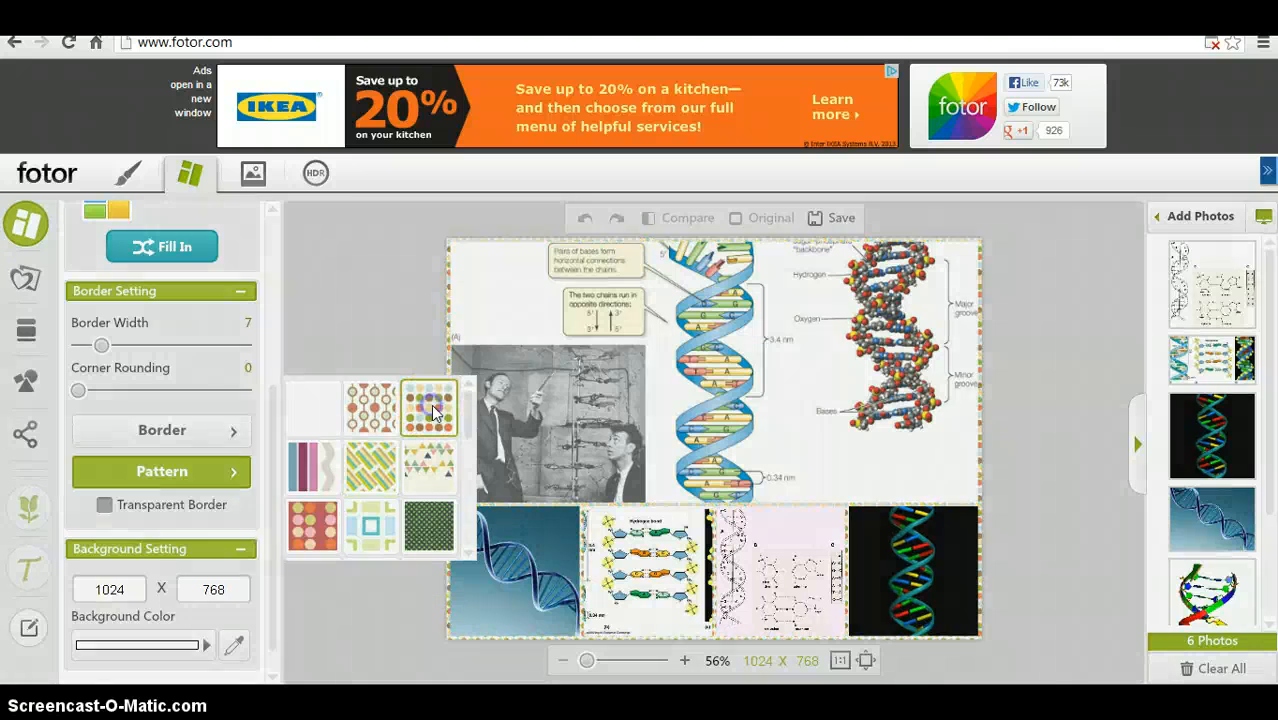
# - Set the collage border pattern to the plain white swatch
pyautogui.click(297, 425)
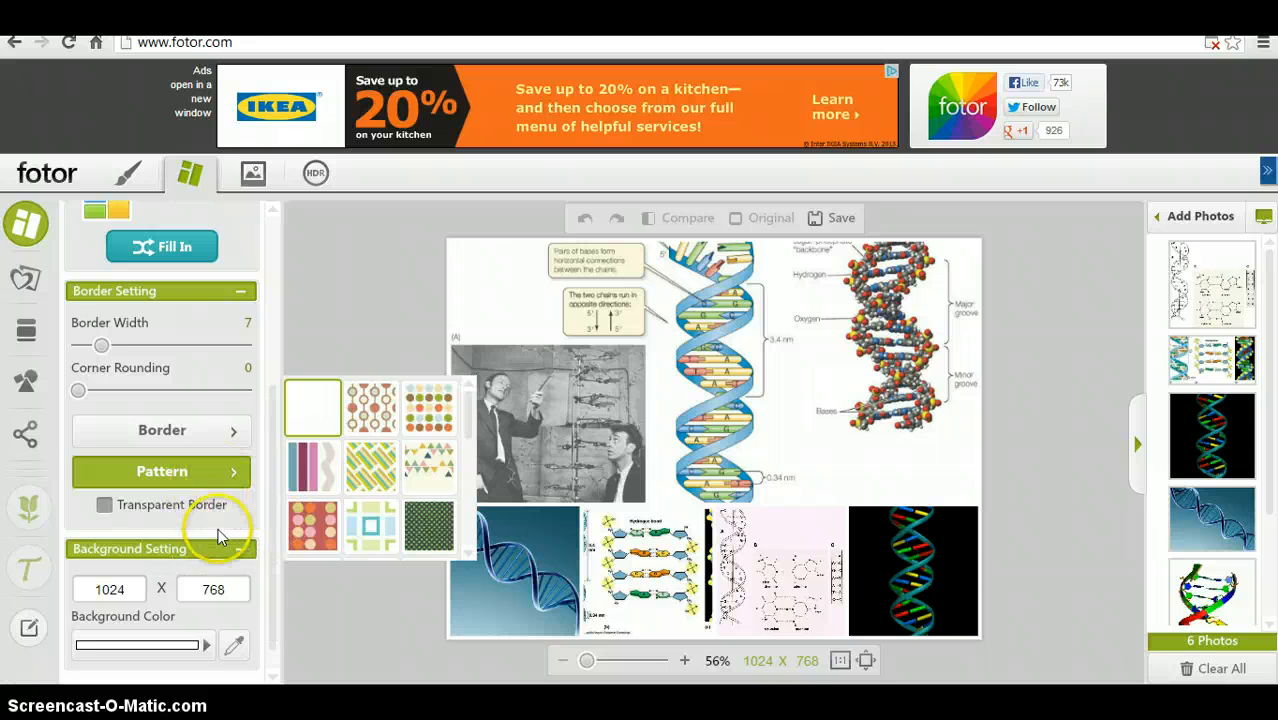
pyautogui.moveTo(277, 568); pyautogui.dragTo(276, 650)
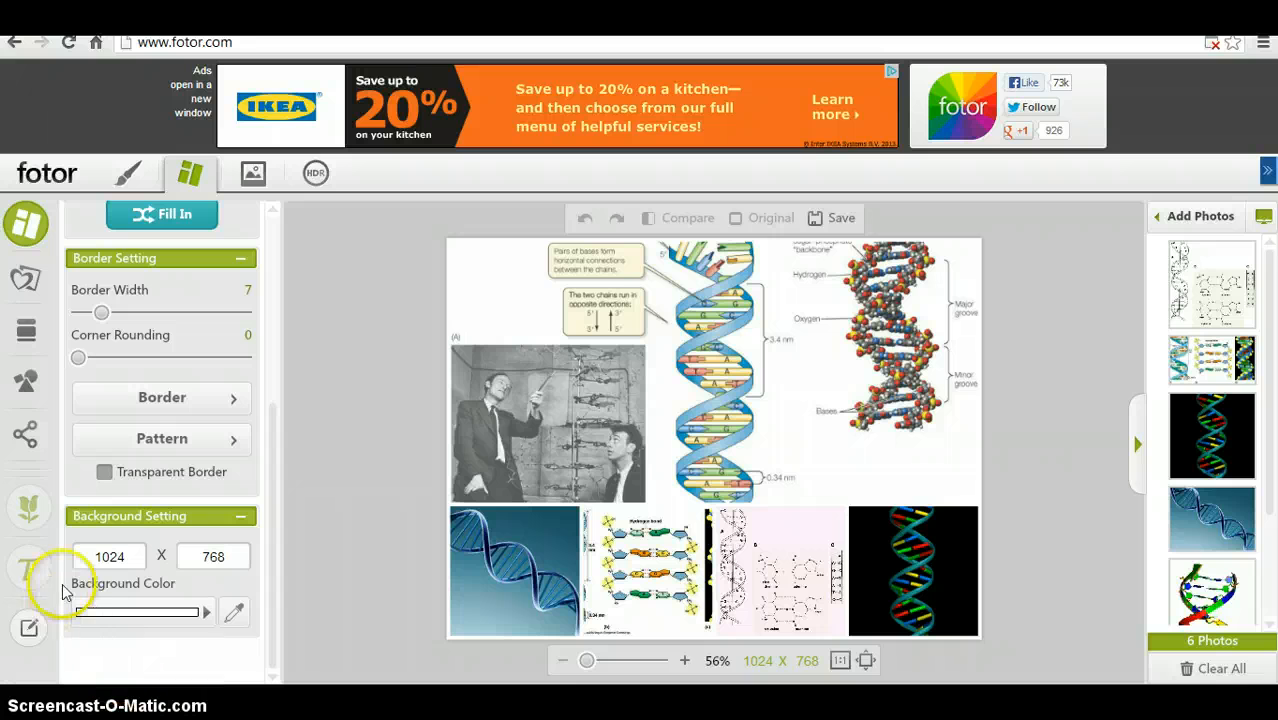
pyautogui.click(31, 627)
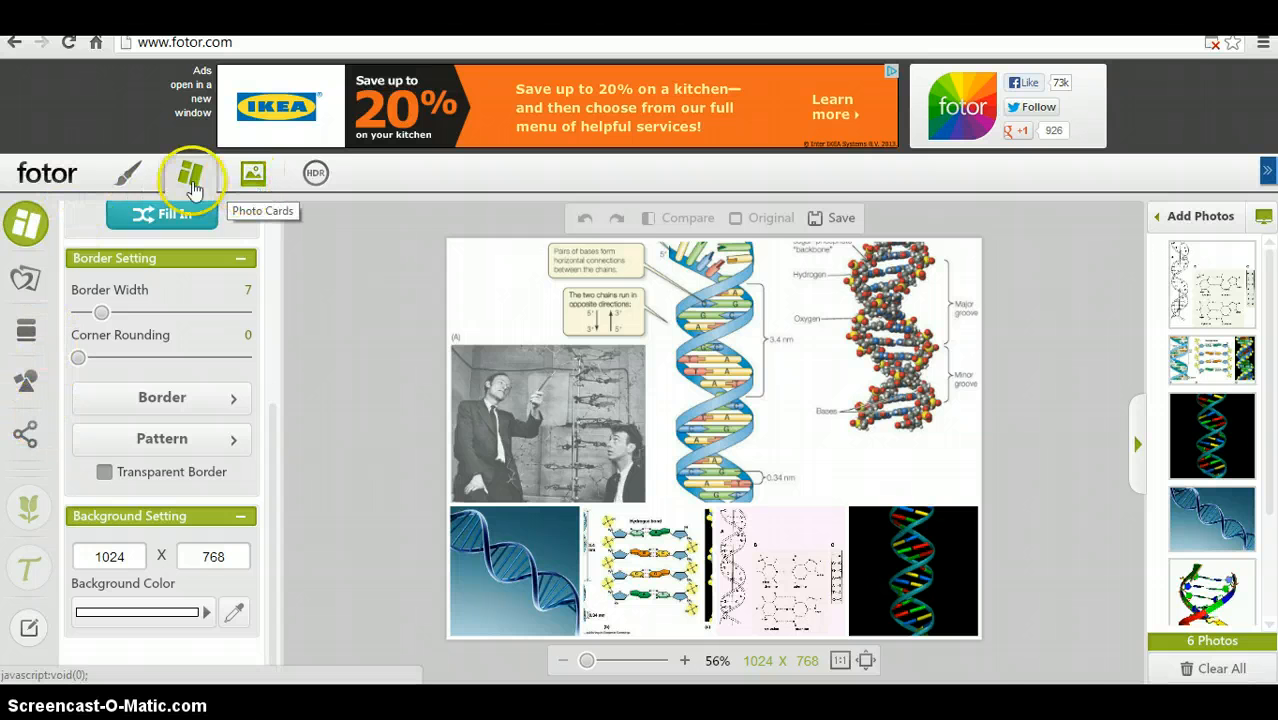
# - Switch the collage to photo editing, applying the current collage adjustments
pyautogui.click(137, 176)
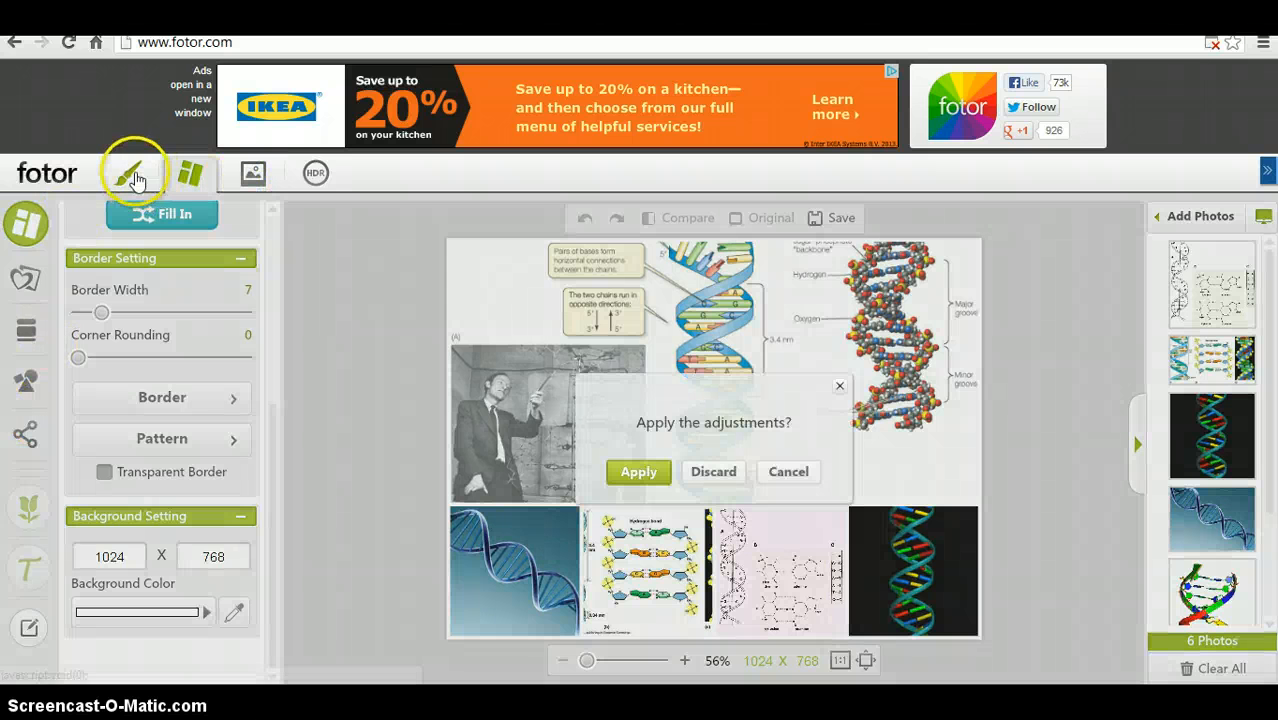
pyautogui.click(645, 471)
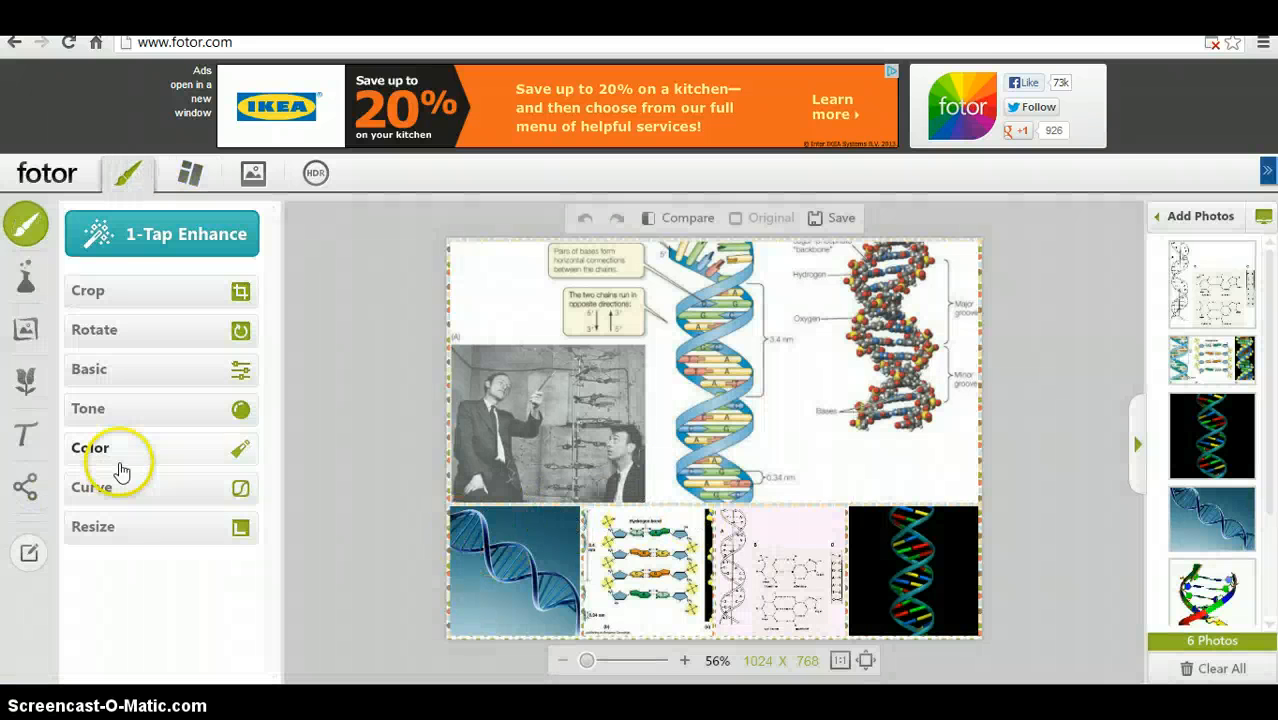
# - Add a text caption reading "Double Helix" to the collage
pyautogui.click(37, 437)
pyautogui.click(38, 448)
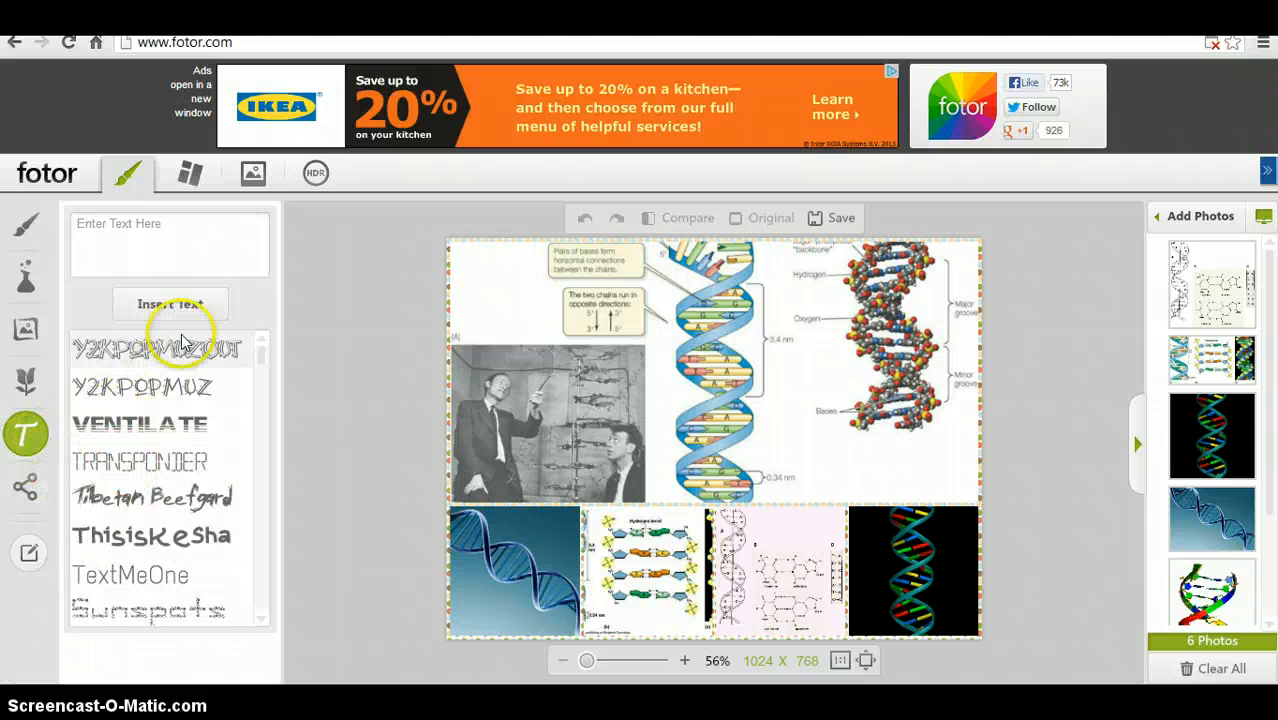
pyautogui.click(131, 214)
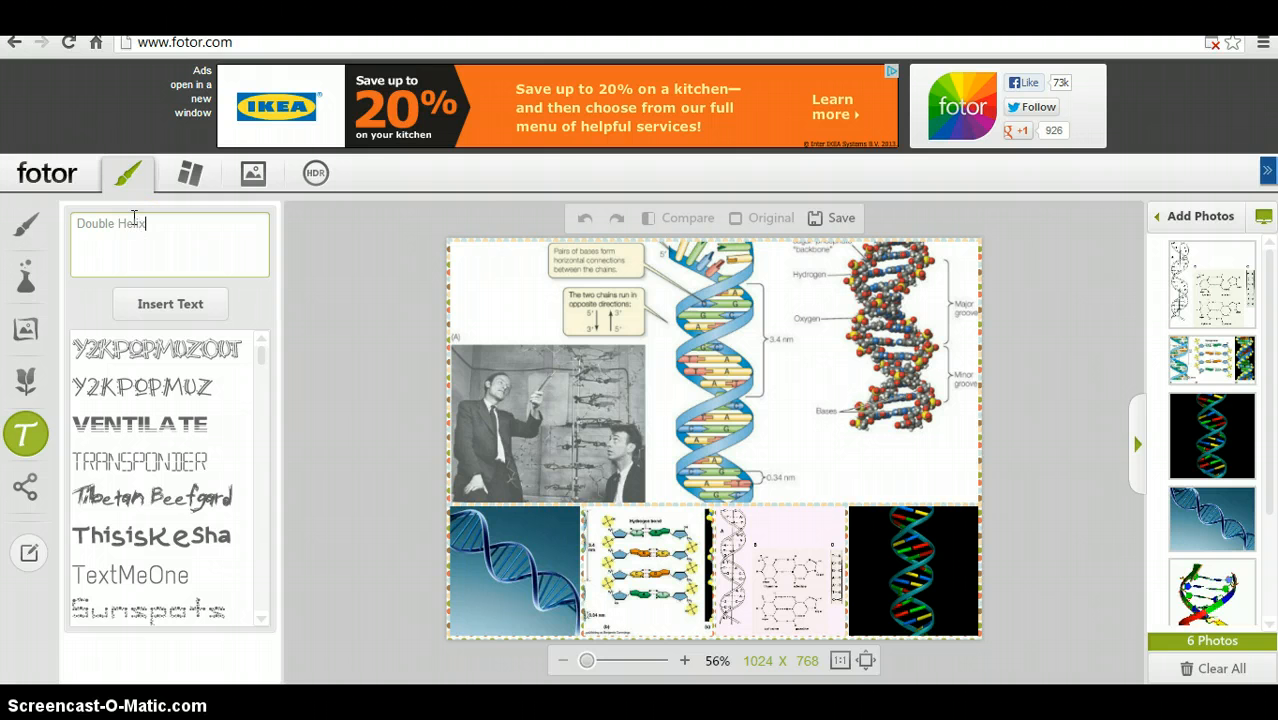
pyautogui.click(145, 306)
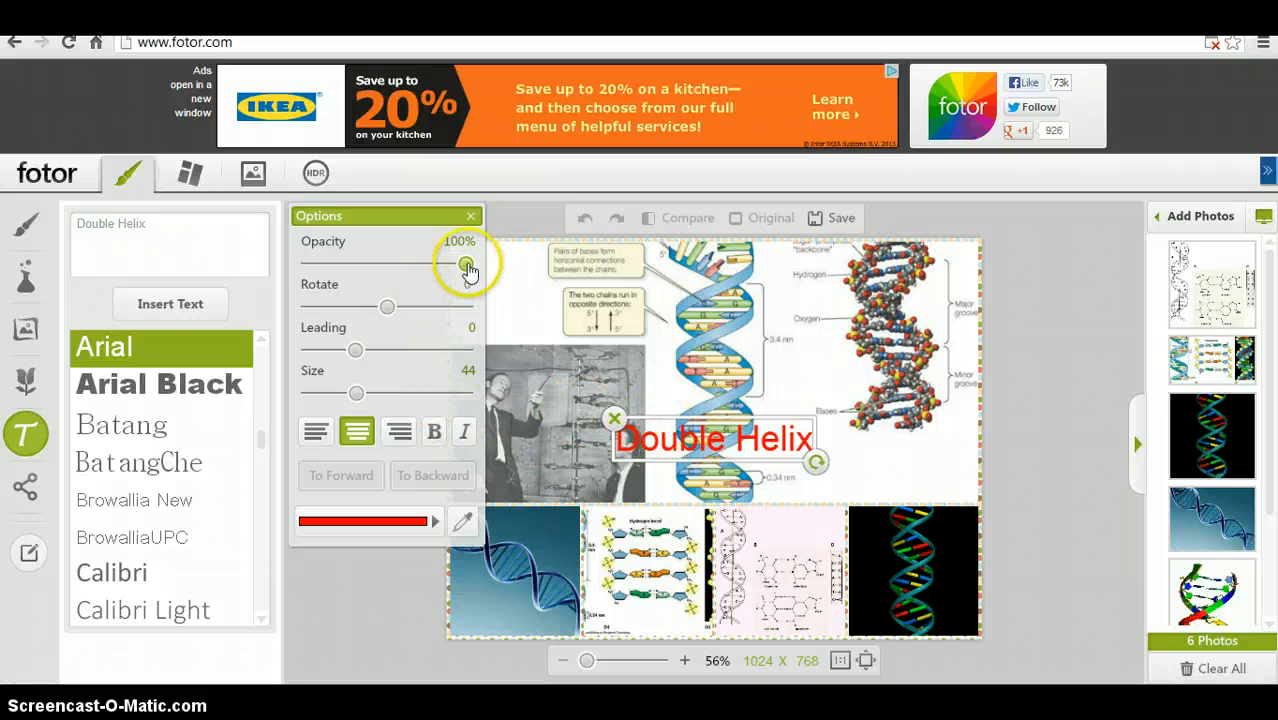
# - Set the caption's text colour to orange
pyautogui.moveTo(467, 266); pyautogui.dragTo(475, 293)
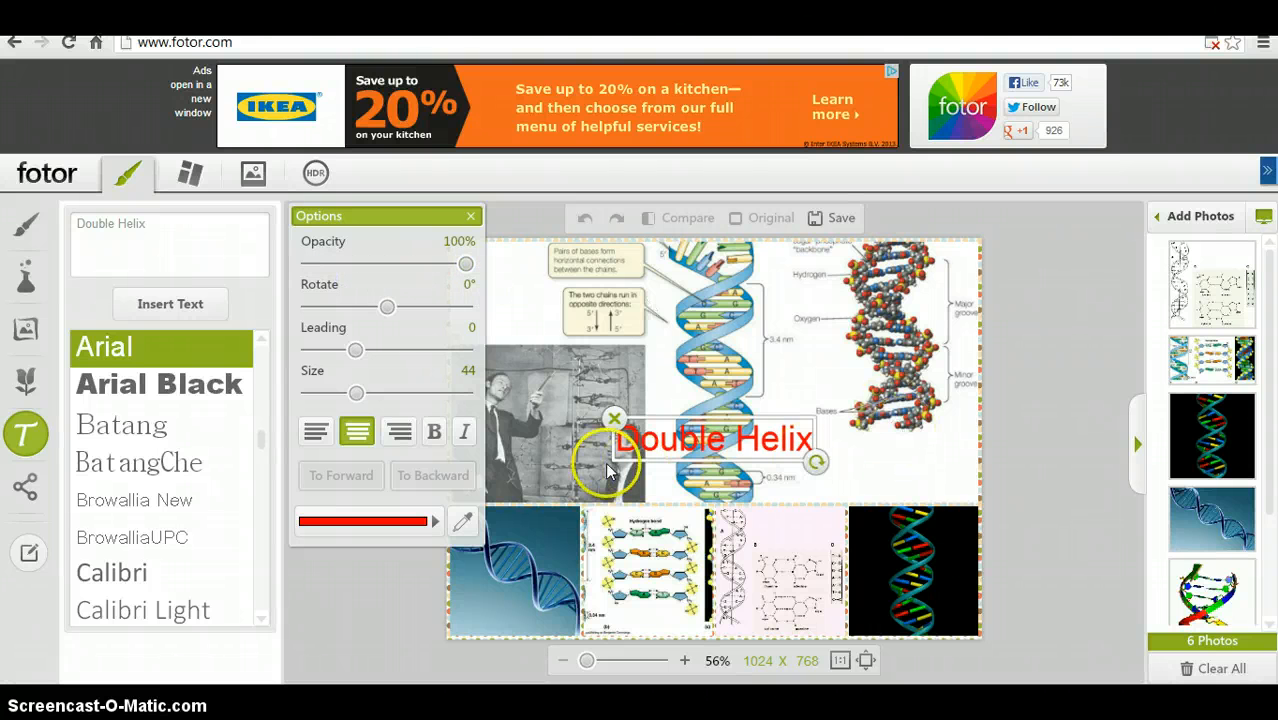
pyautogui.click(462, 530)
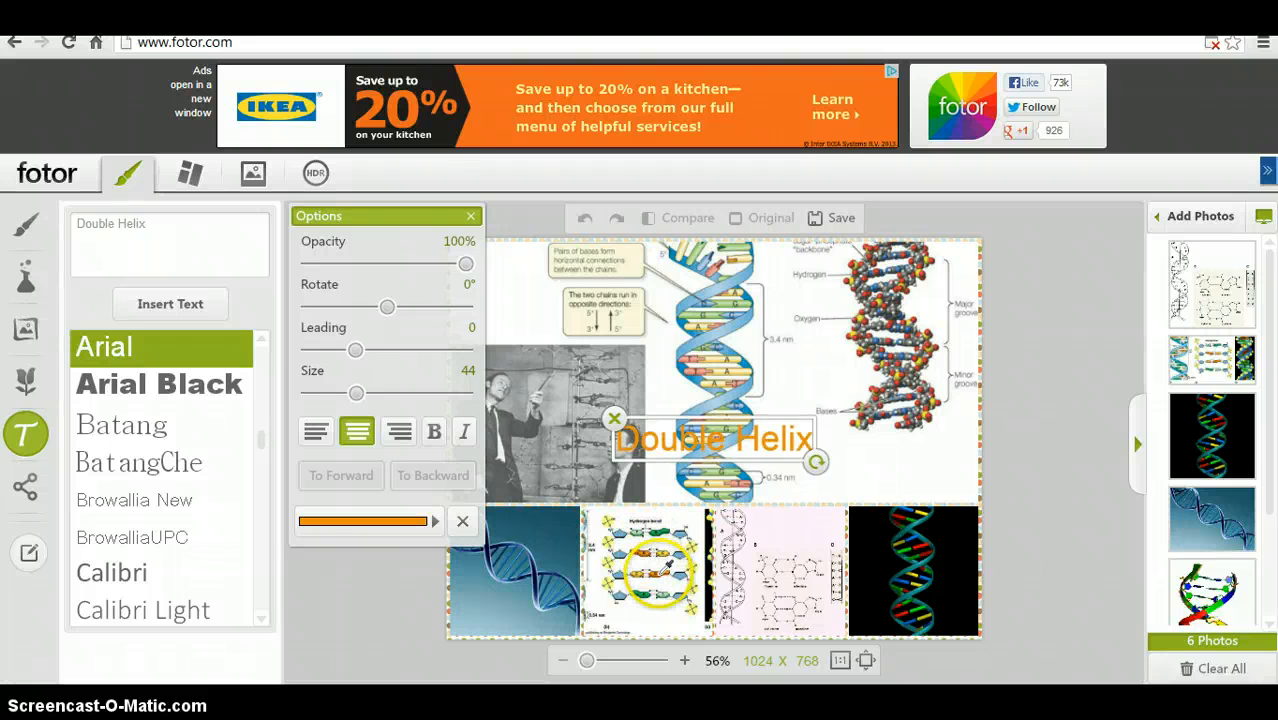
pyautogui.rightClick(660, 578)
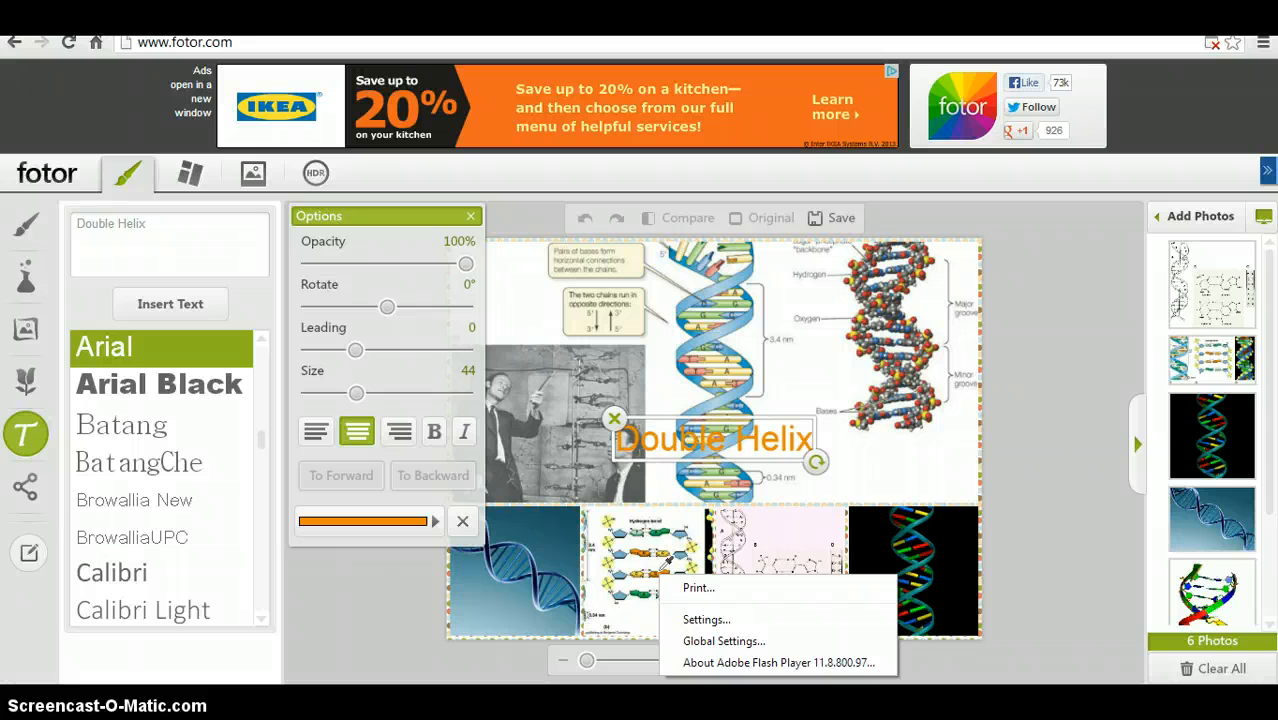
pyautogui.click(660, 567)
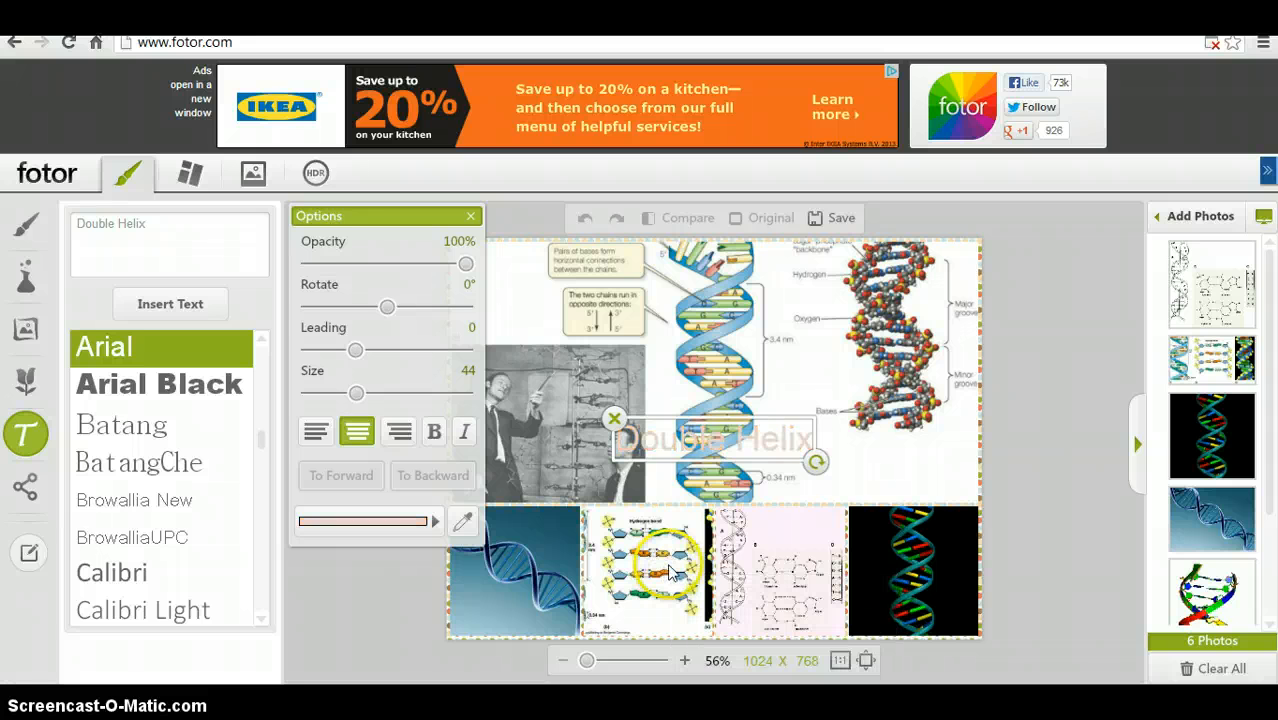
pyautogui.click(468, 521)
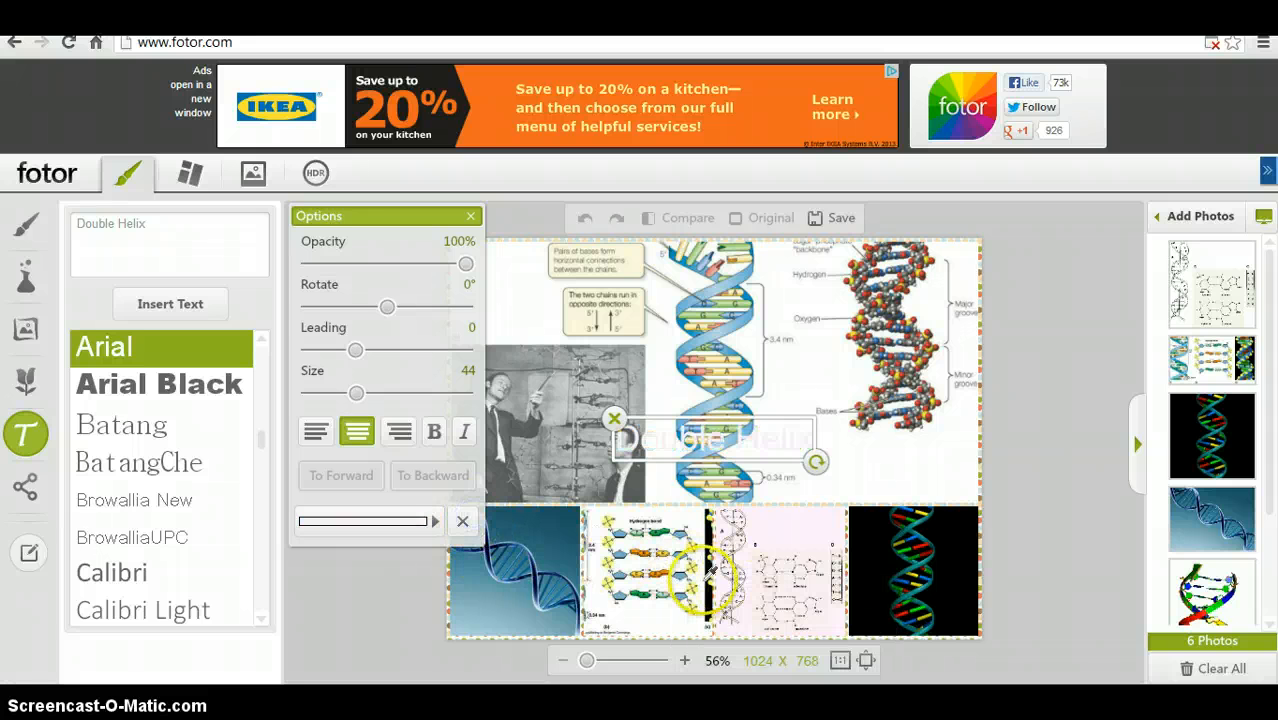
pyautogui.click(661, 568)
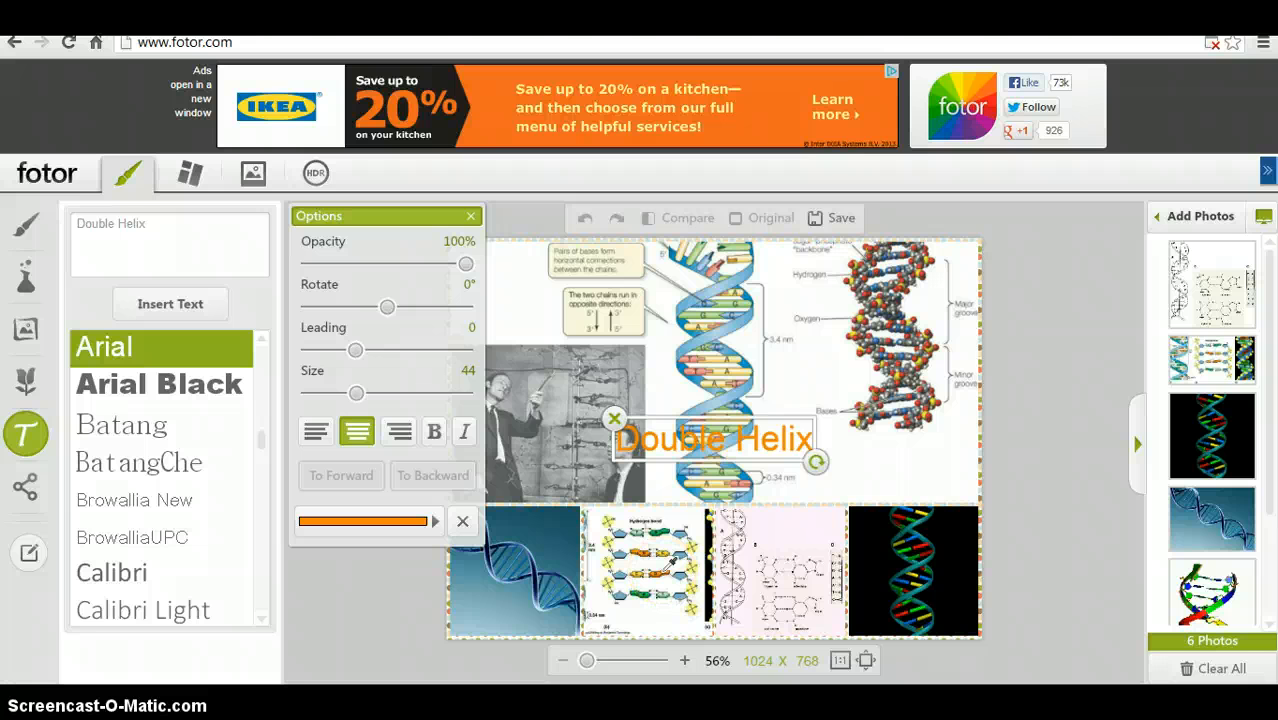
pyautogui.click(667, 567)
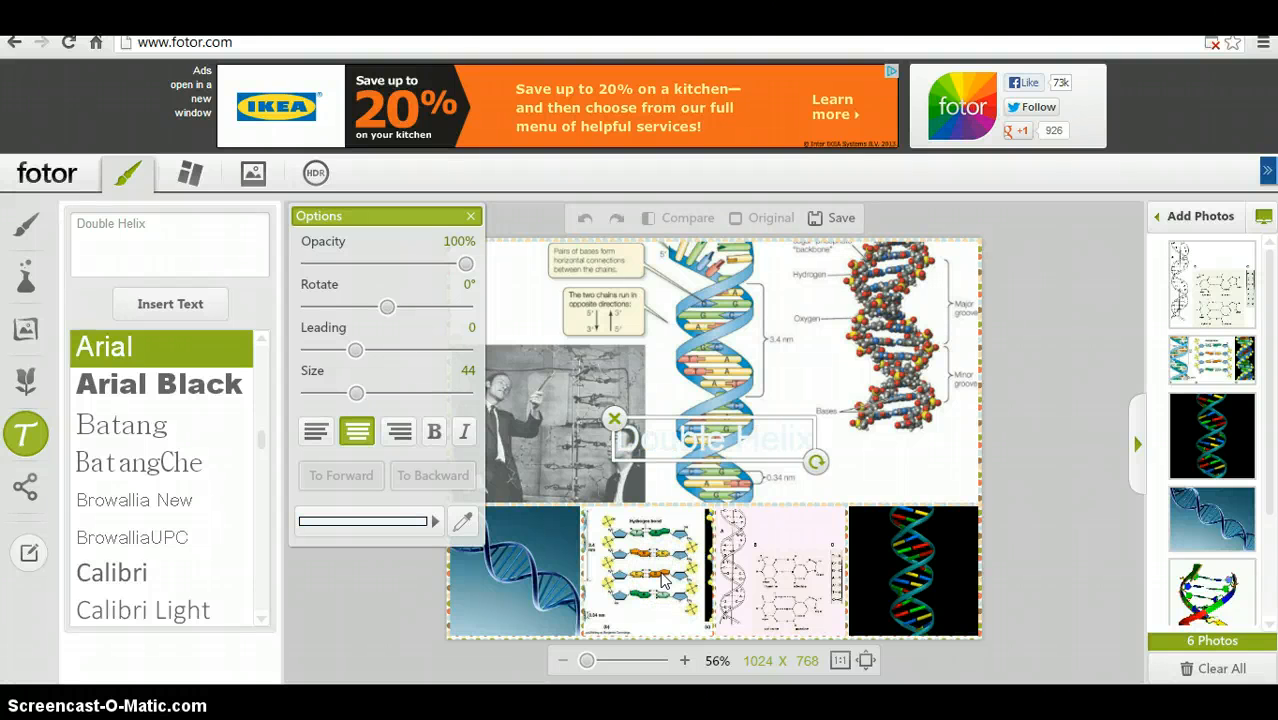
pyautogui.click(462, 521)
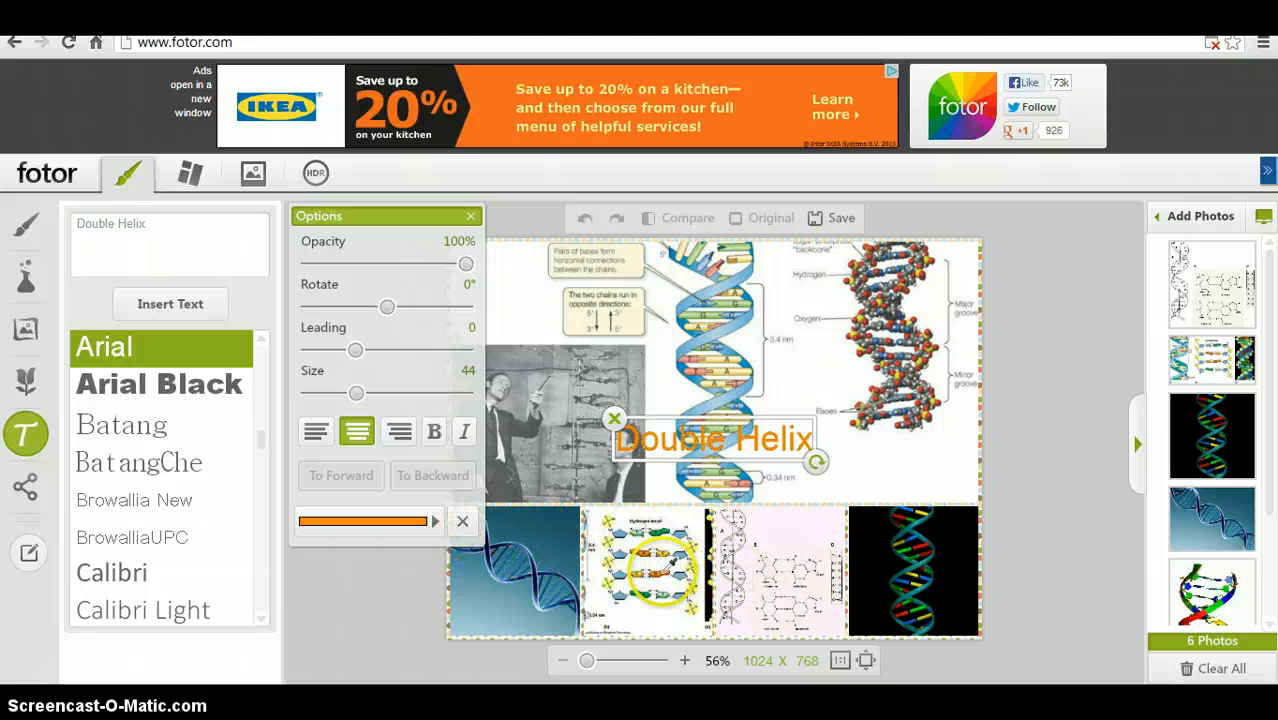
pyautogui.click(662, 567)
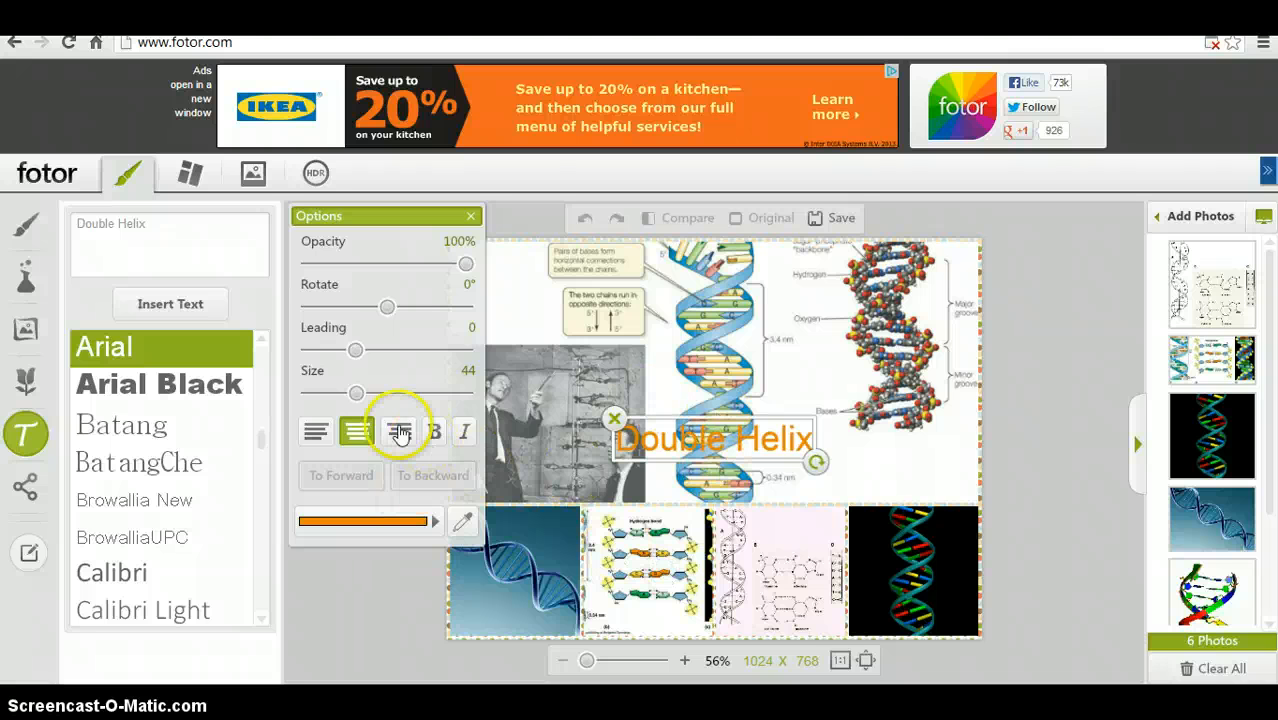
# - Make the caption bold and italic and set its size to 74
pyautogui.click(434, 430)
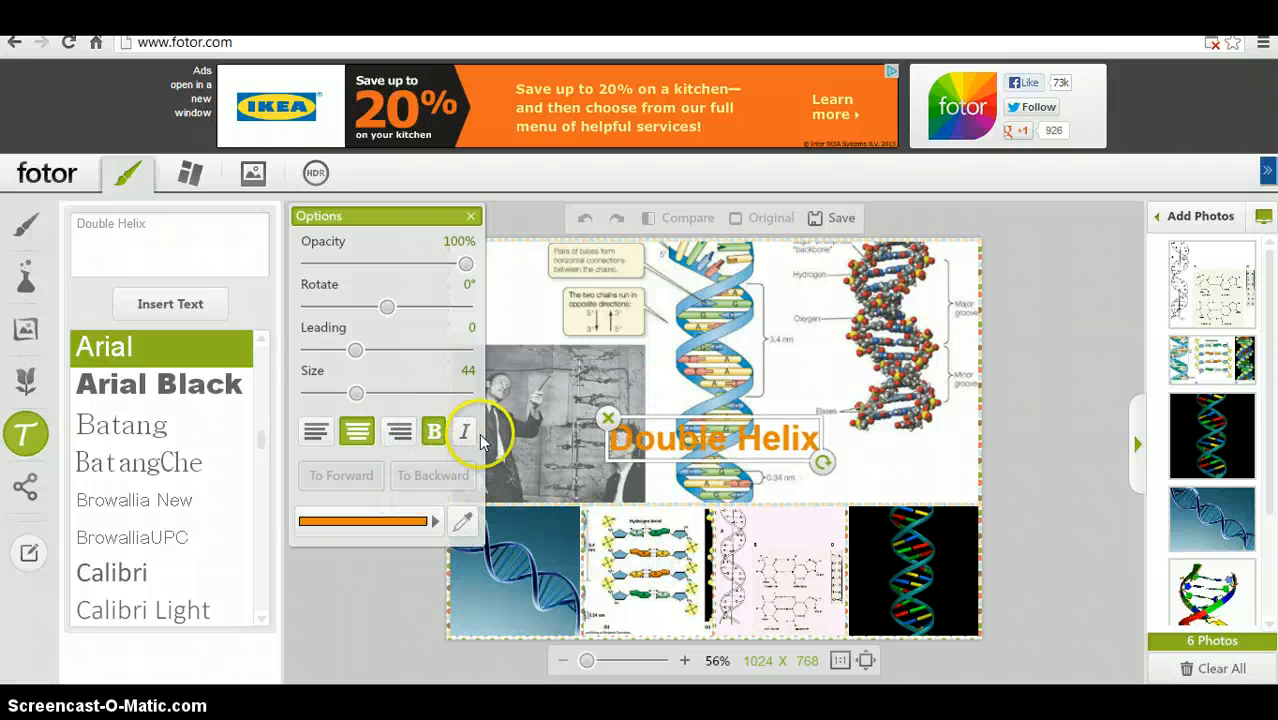
pyautogui.click(465, 431)
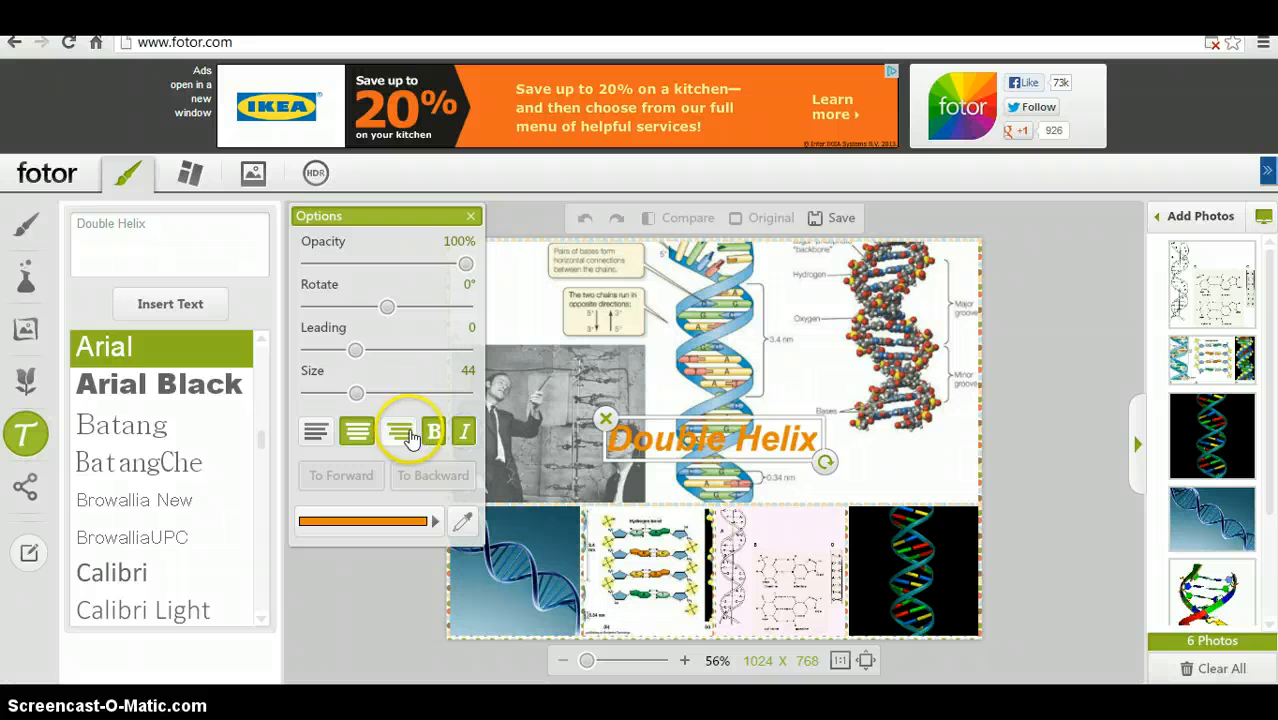
pyautogui.moveTo(356, 393)
pyautogui.mouseDown()
pyautogui.moveTo(422, 393)
pyautogui.moveTo(322, 397)
pyautogui.moveTo(399, 400)
pyautogui.mouseUp()
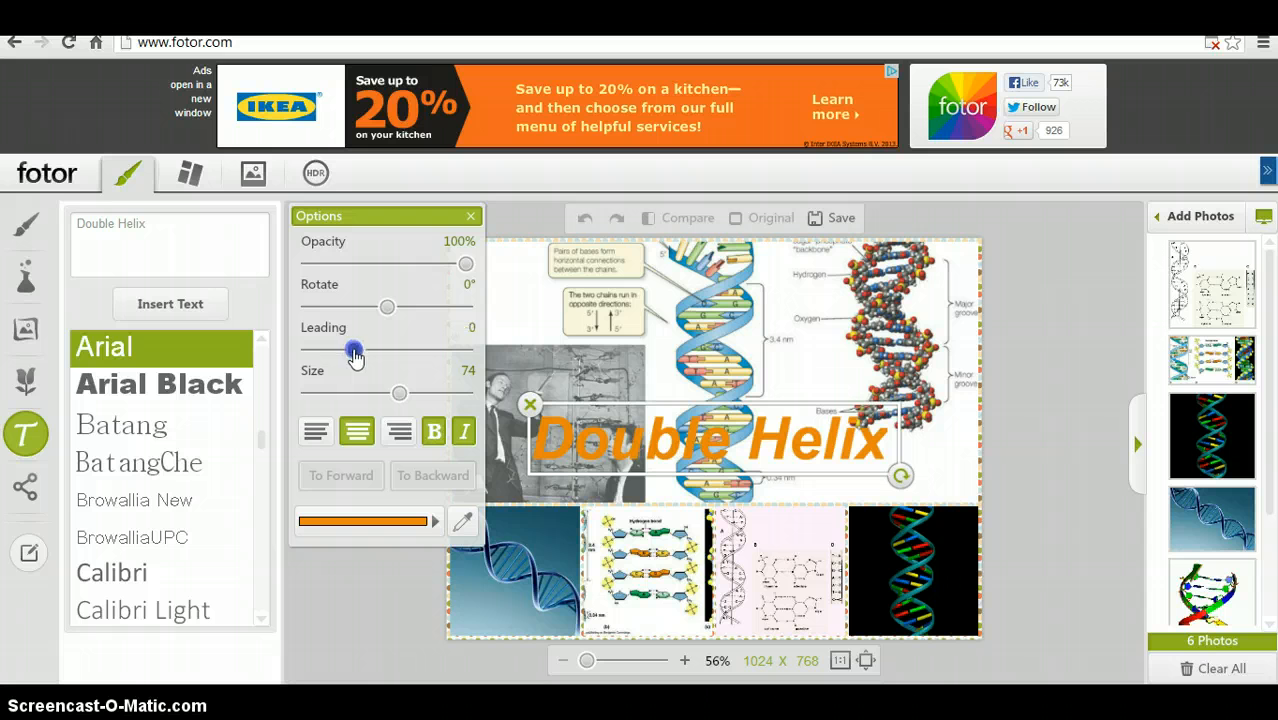
# - Rotate the caption 1° and change its font to Cambria
pyautogui.moveTo(388, 308)
pyautogui.mouseDown()
pyautogui.moveTo(447, 325)
pyautogui.moveTo(420, 310)
pyautogui.moveTo(366, 312)
pyautogui.moveTo(388, 314)
pyautogui.mouseUp()
pyautogui.click(390, 312)
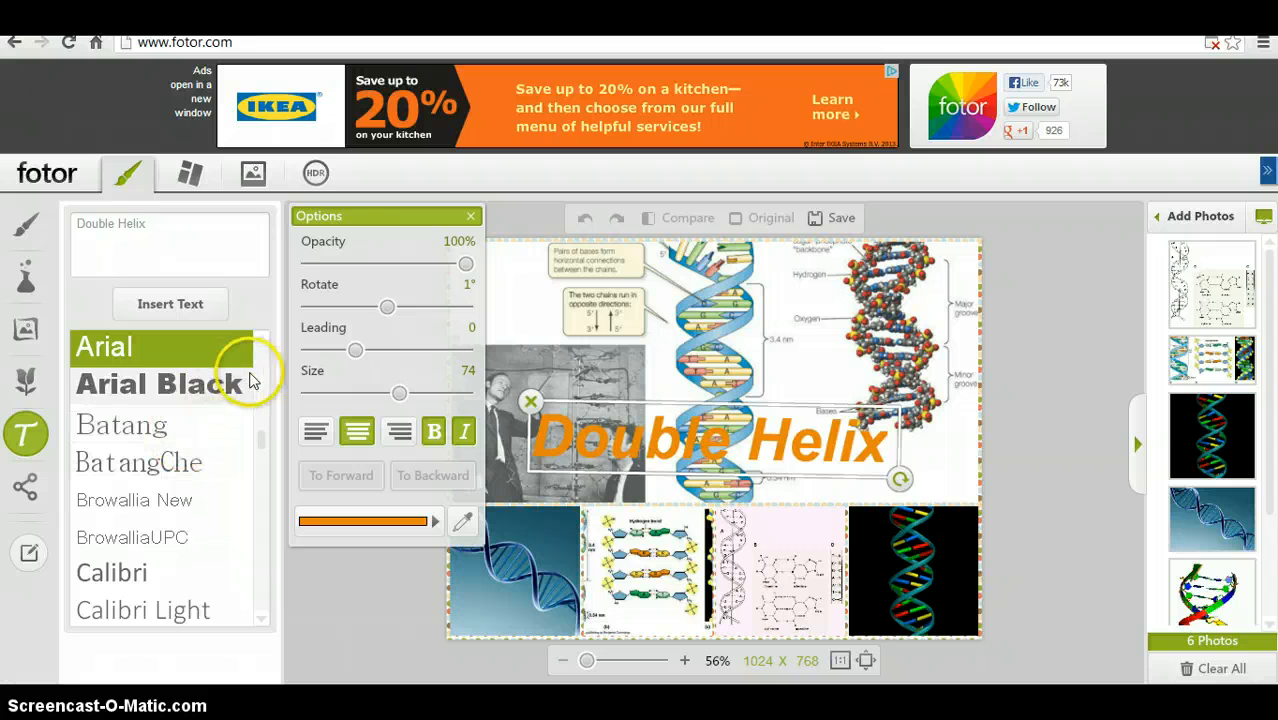
pyautogui.click(263, 443)
pyautogui.moveTo(265, 450)
pyautogui.mouseDown()
pyautogui.moveTo(265, 485)
pyautogui.moveTo(270, 458)
pyautogui.mouseUp()
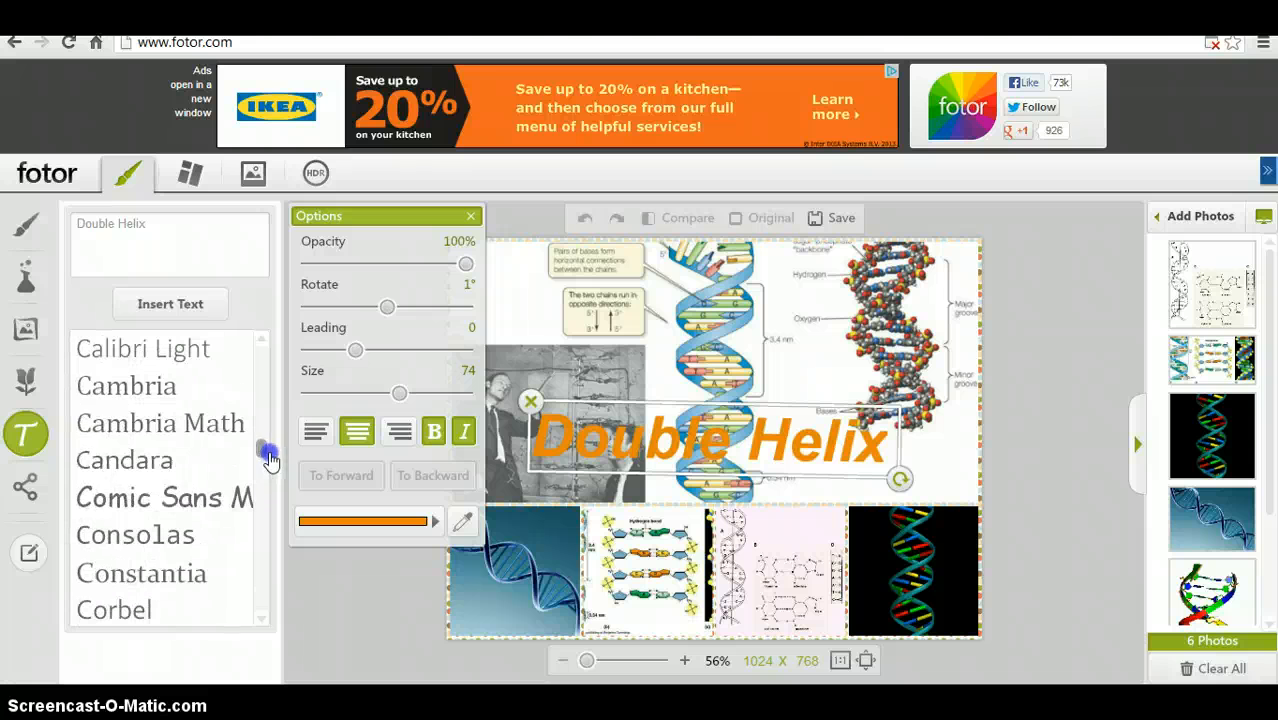
pyautogui.click(202, 497)
pyautogui.click(156, 425)
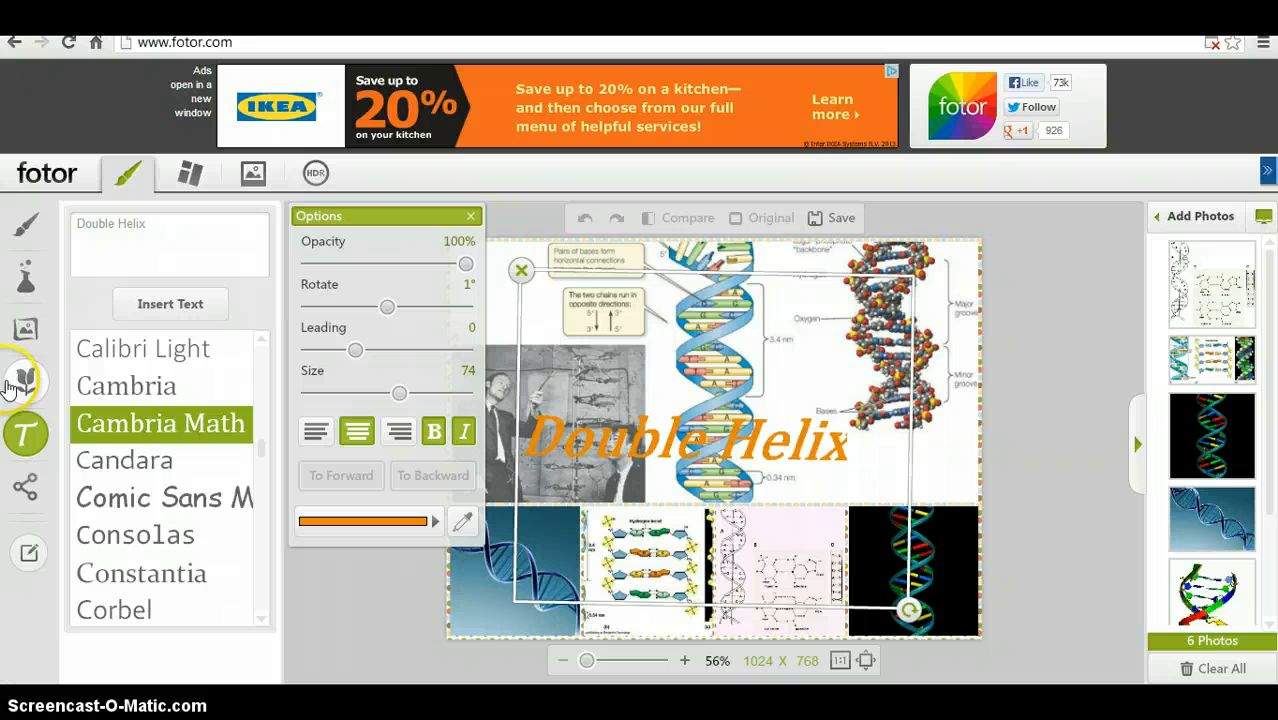
pyautogui.click(134, 397)
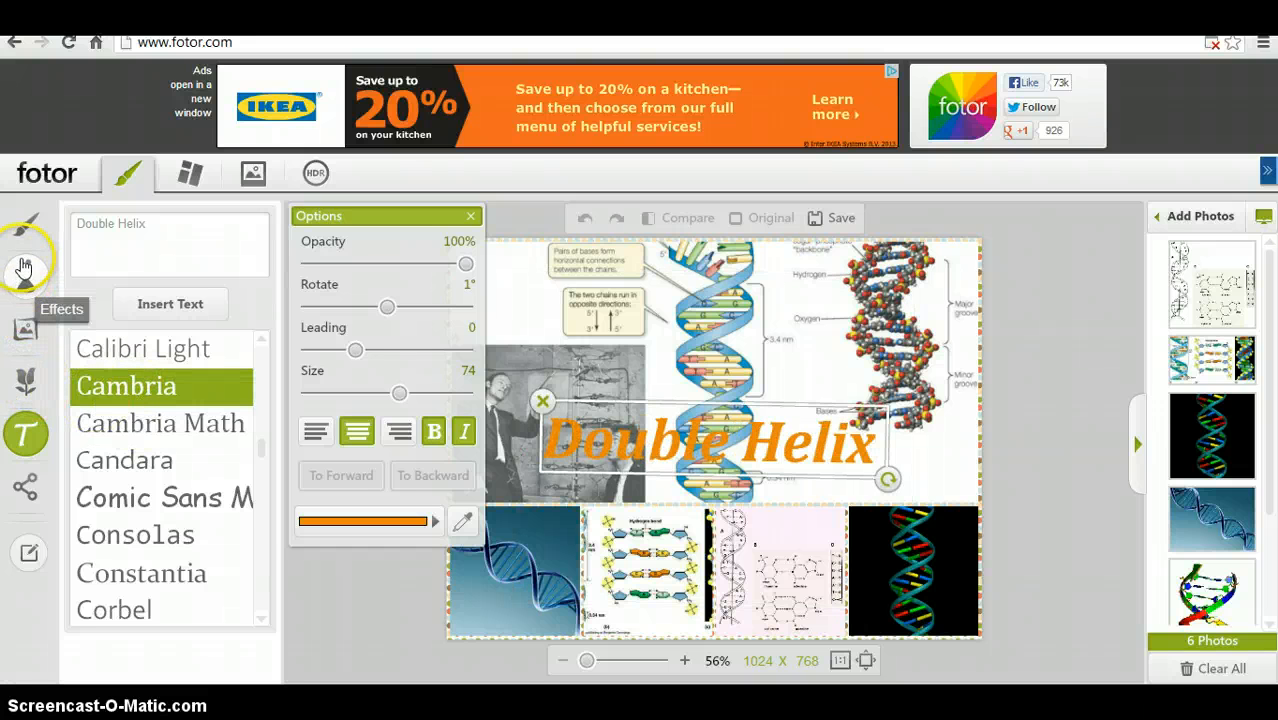
# - Apply the text adjustments to the collage and open the save options
pyautogui.click(30, 336)
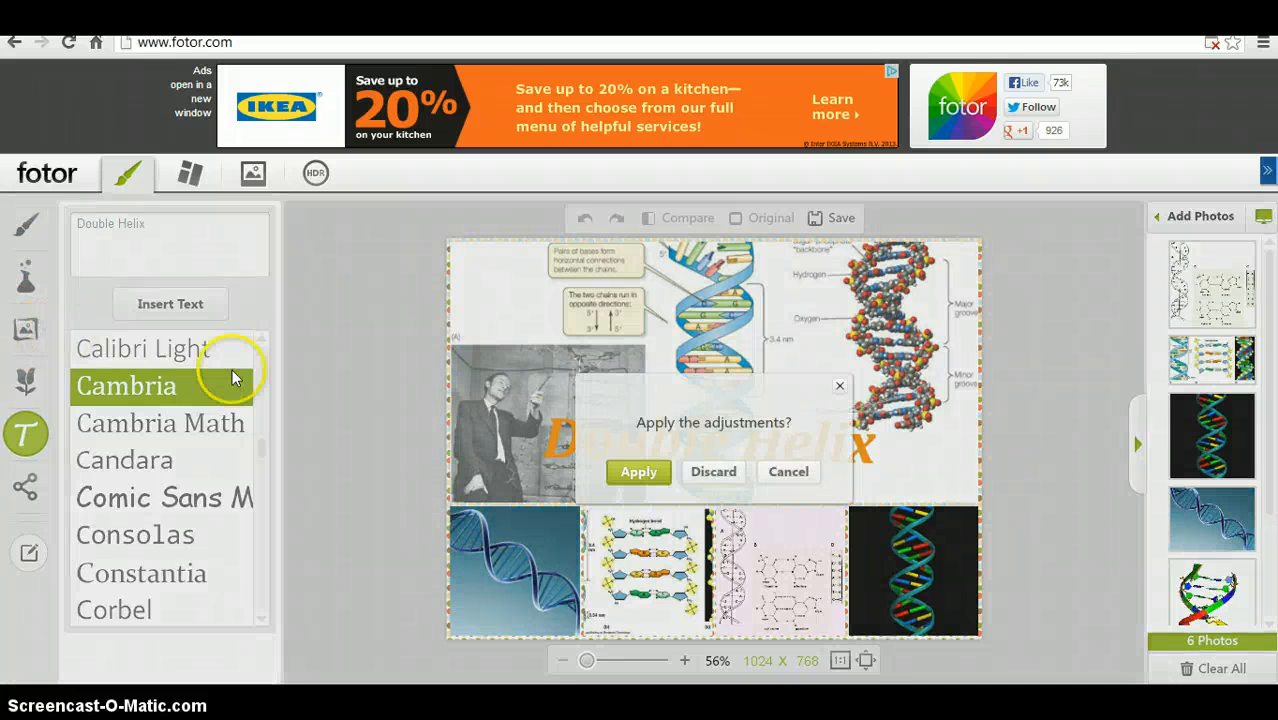
pyautogui.click(780, 472)
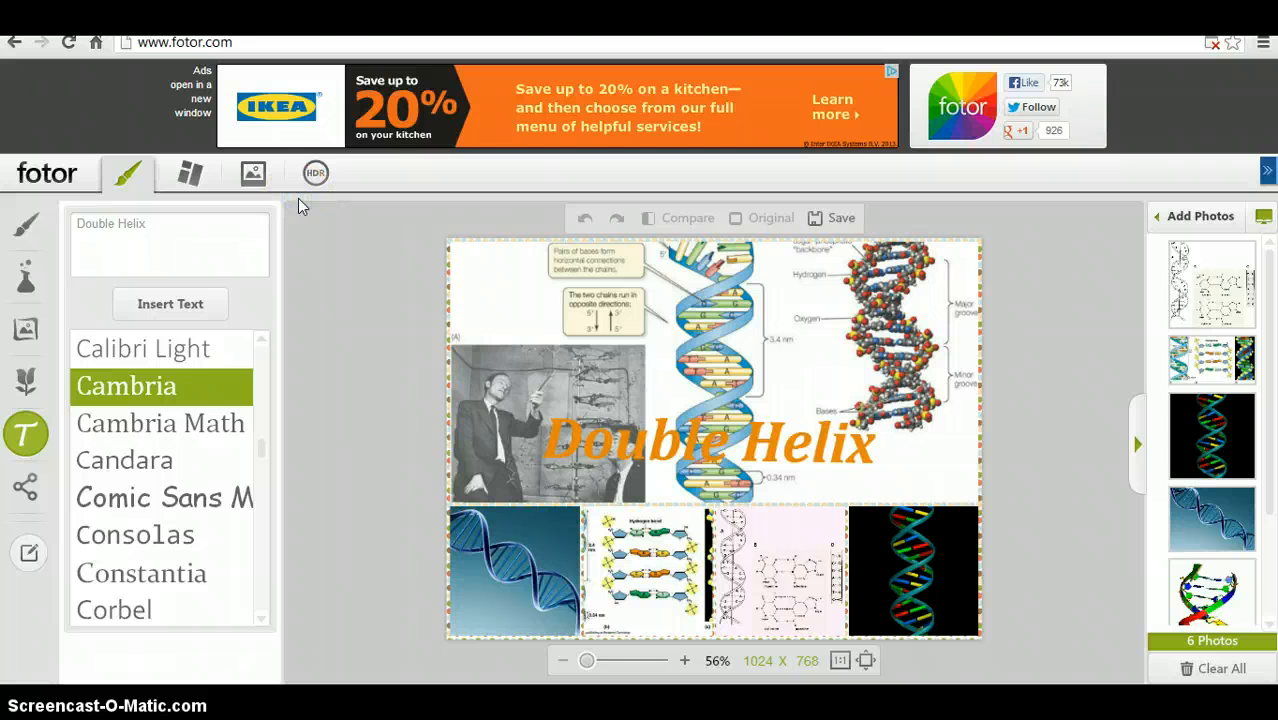
pyautogui.click(826, 222)
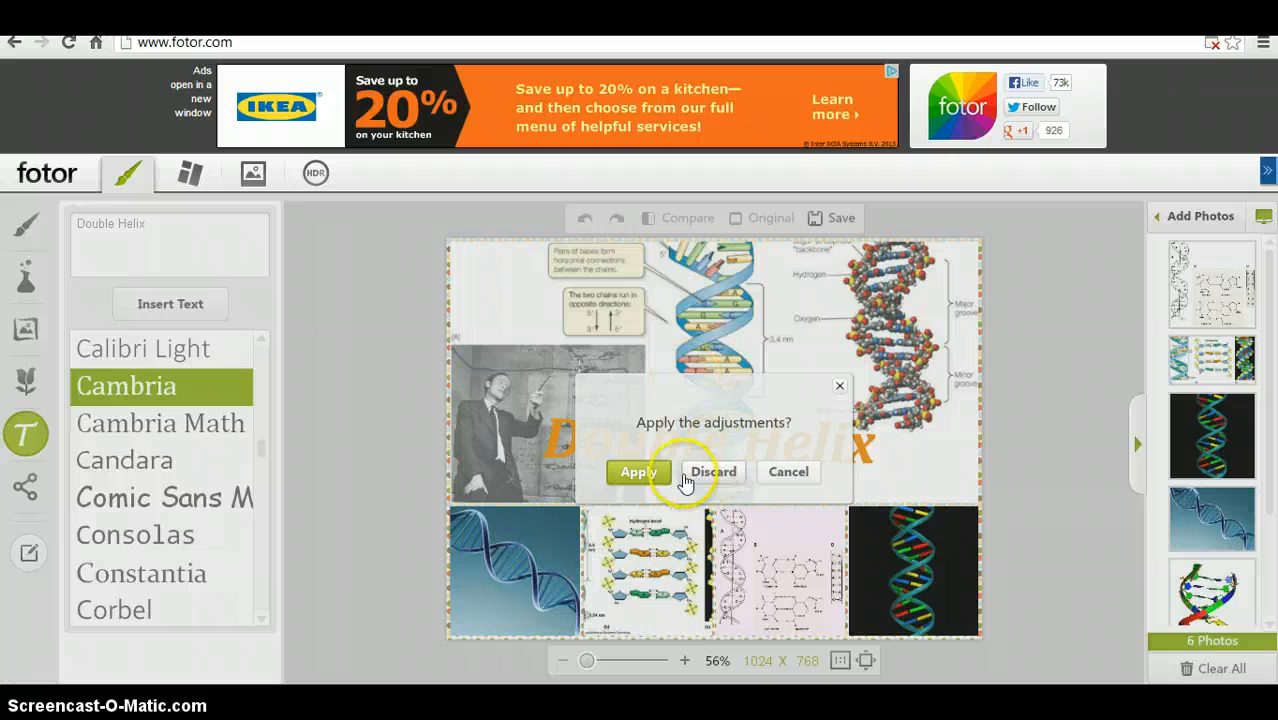
pyautogui.click(618, 472)
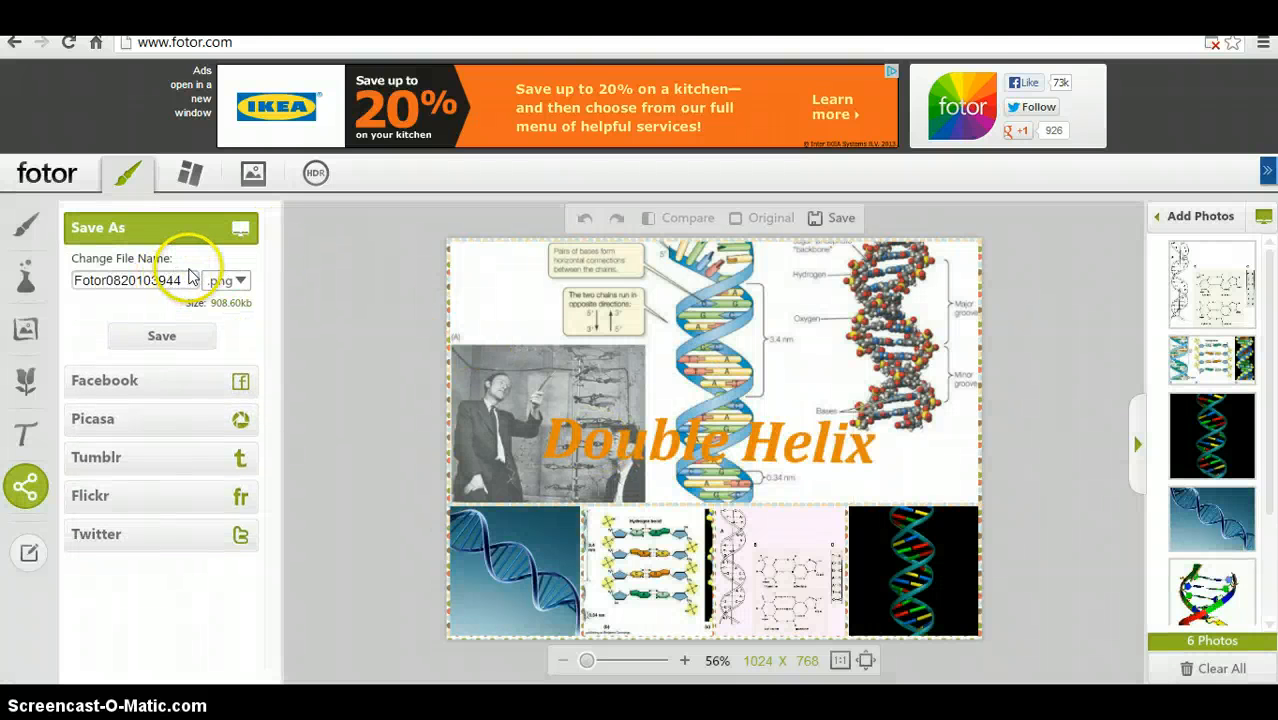
pyautogui.click(178, 339)
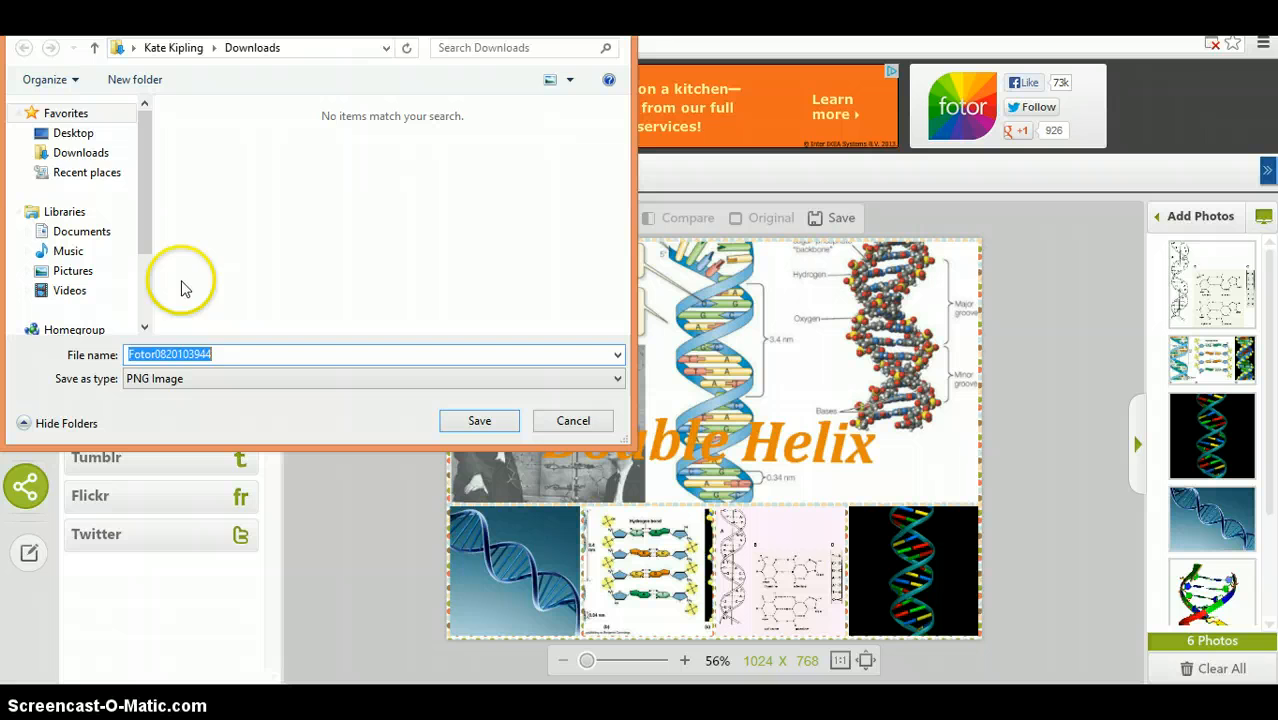
pyautogui.click(60, 152)
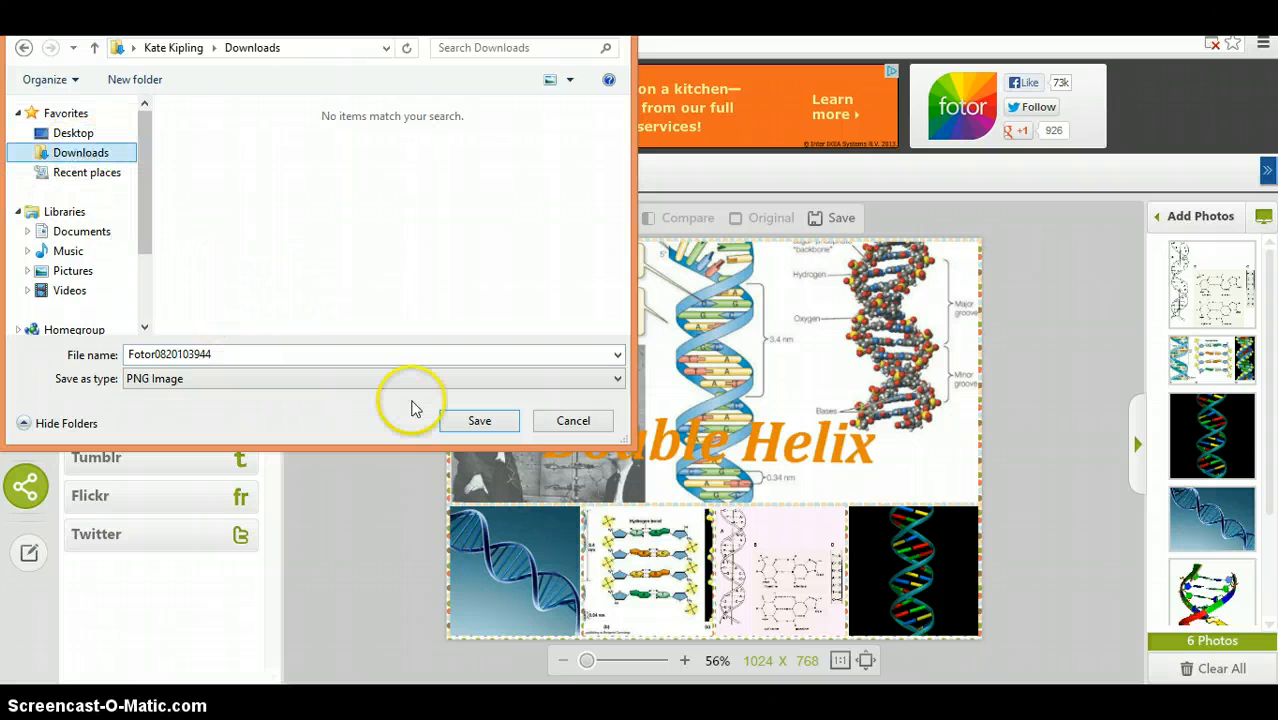
pyautogui.click(462, 422)
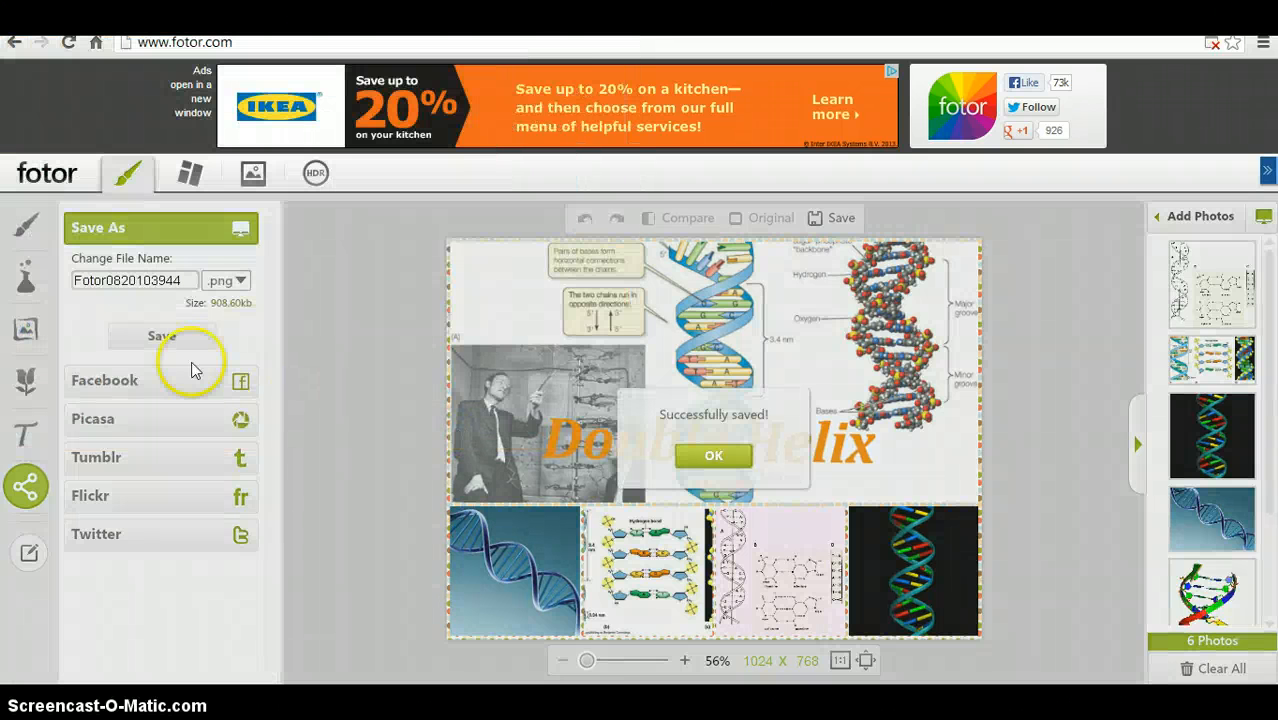
pyautogui.click(713, 462)
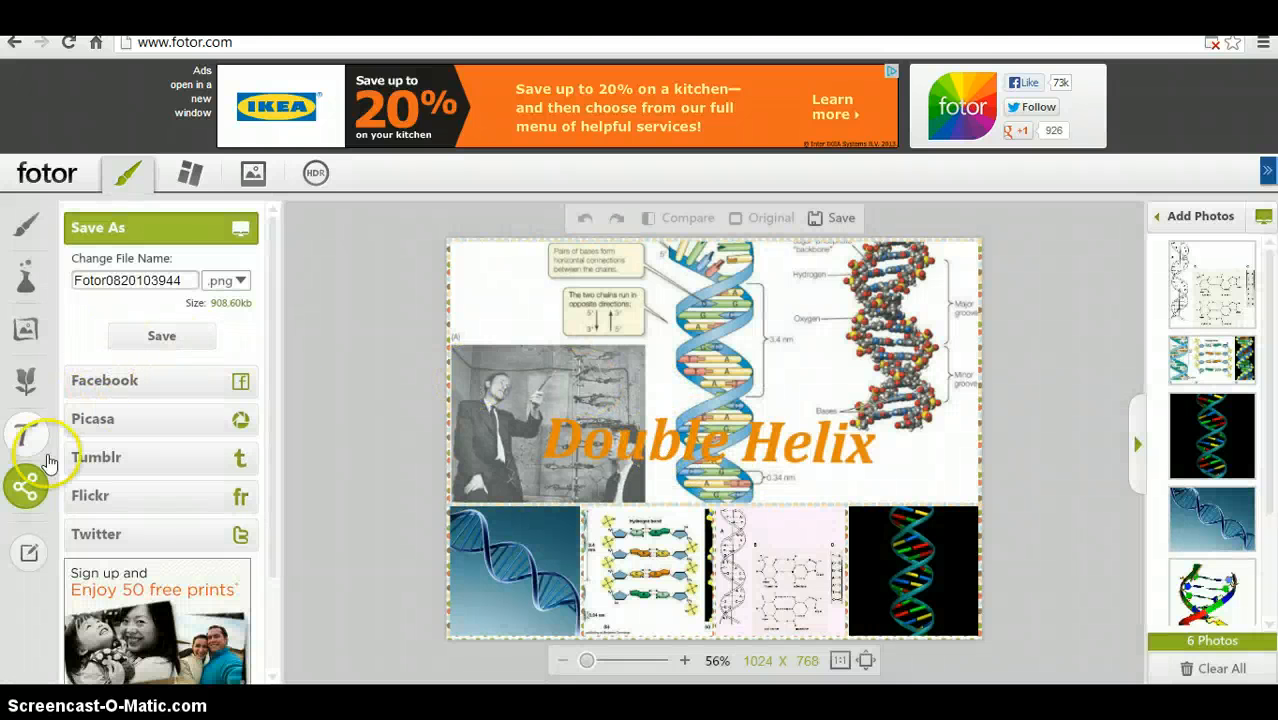
# - Return to the collage workspace
pyautogui.click(24, 505)
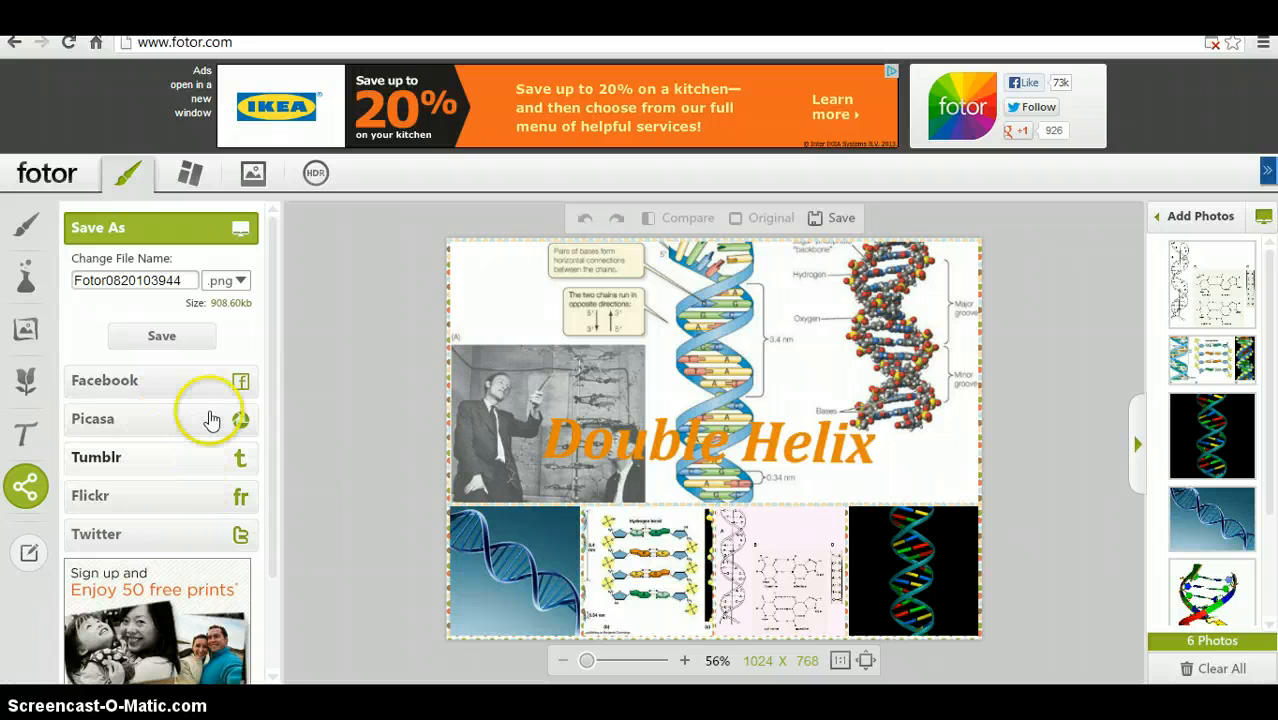
pyautogui.click(227, 331)
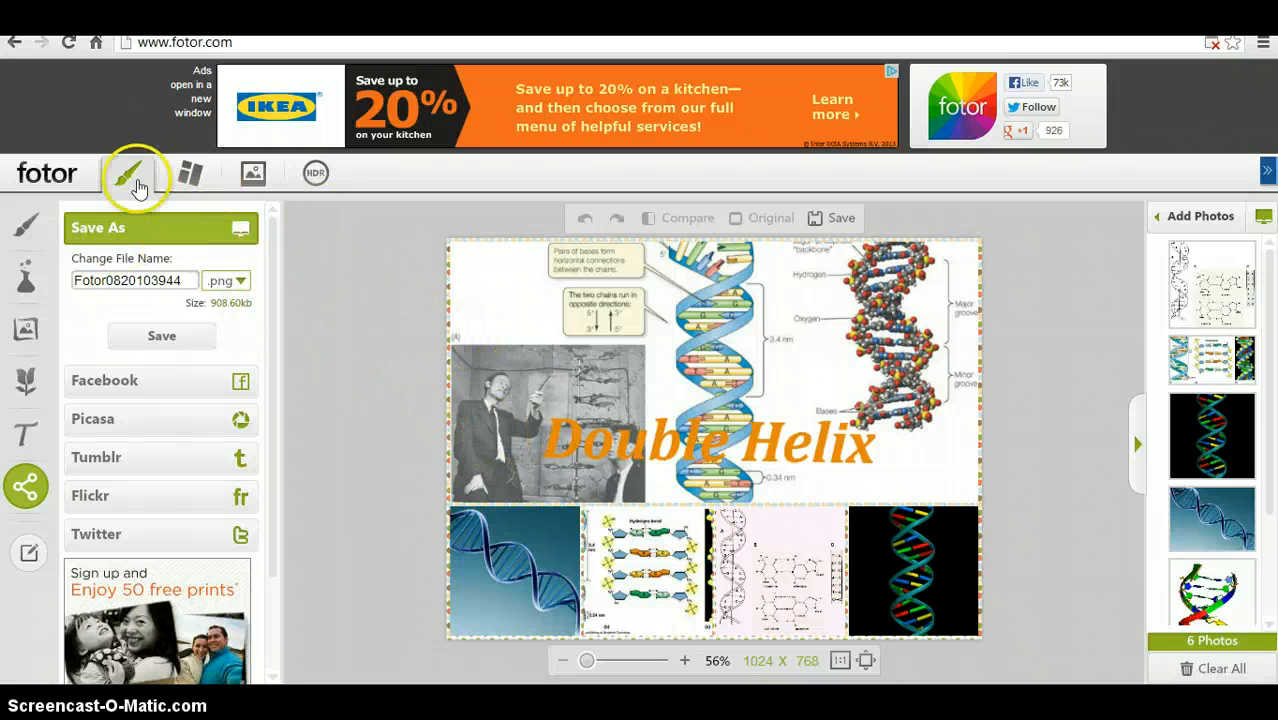
pyautogui.click(190, 174)
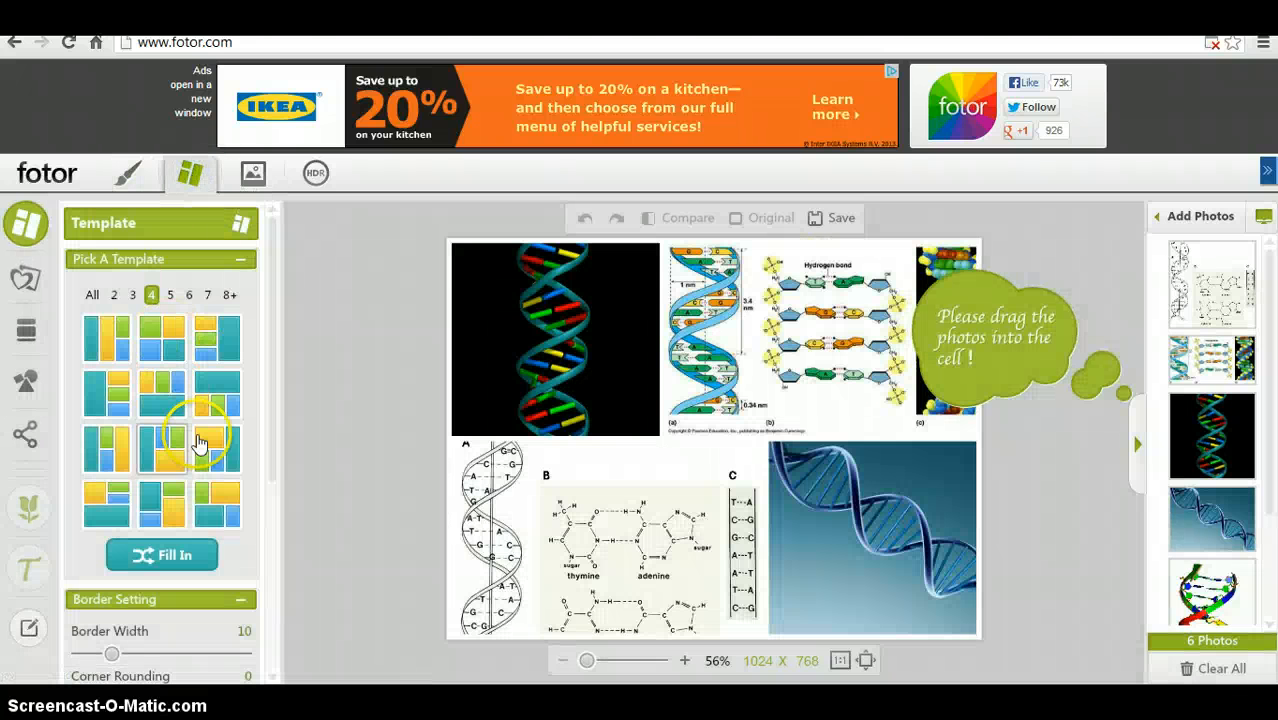
pyautogui.click(25, 280)
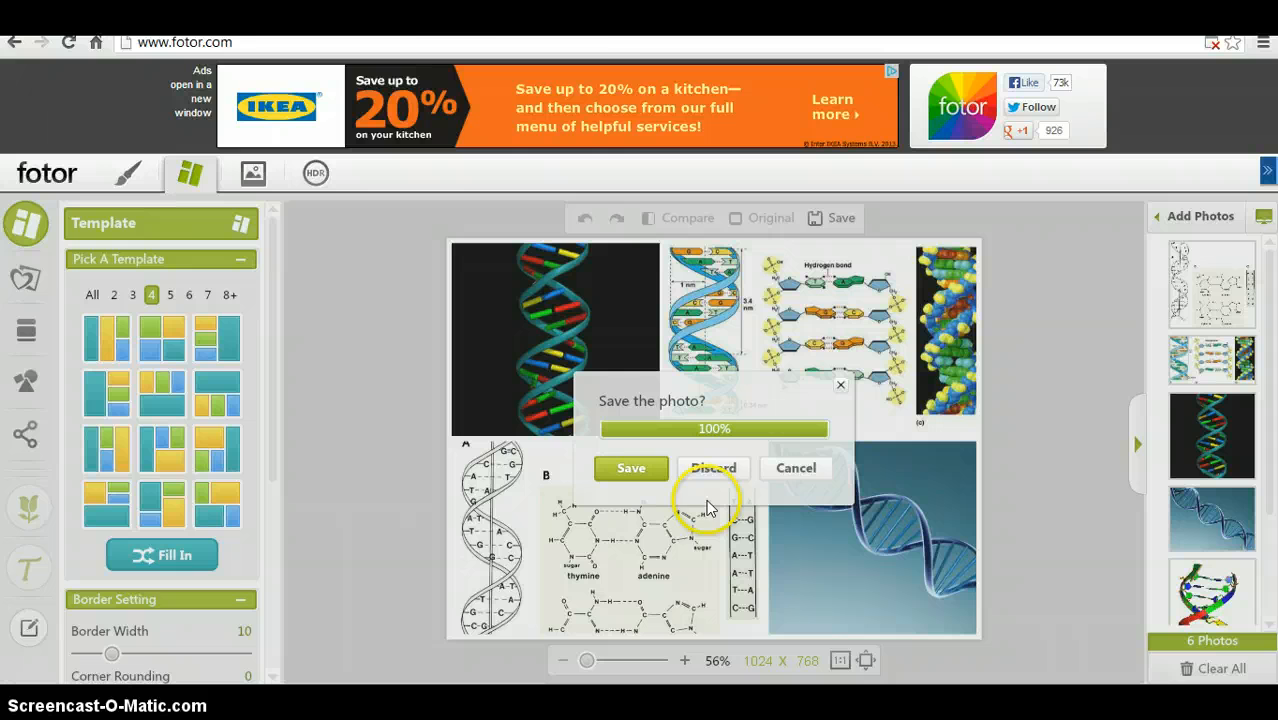
pyautogui.click(629, 467)
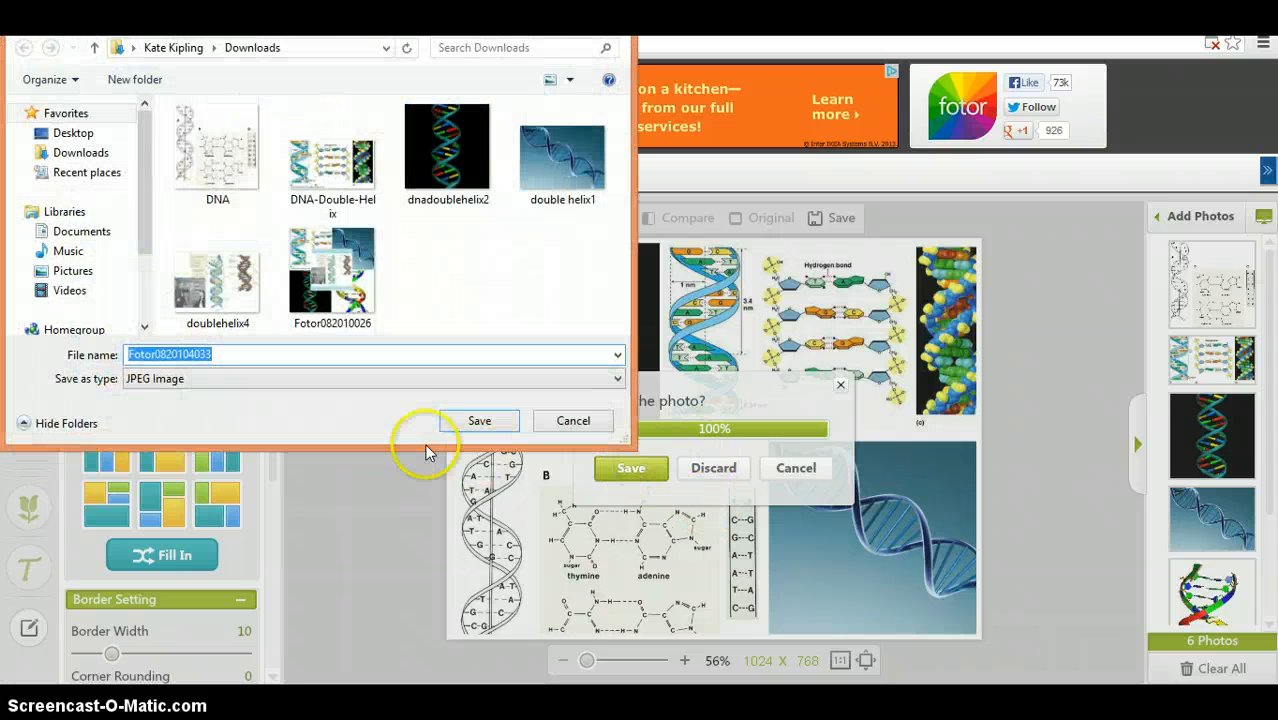
pyautogui.click(479, 420)
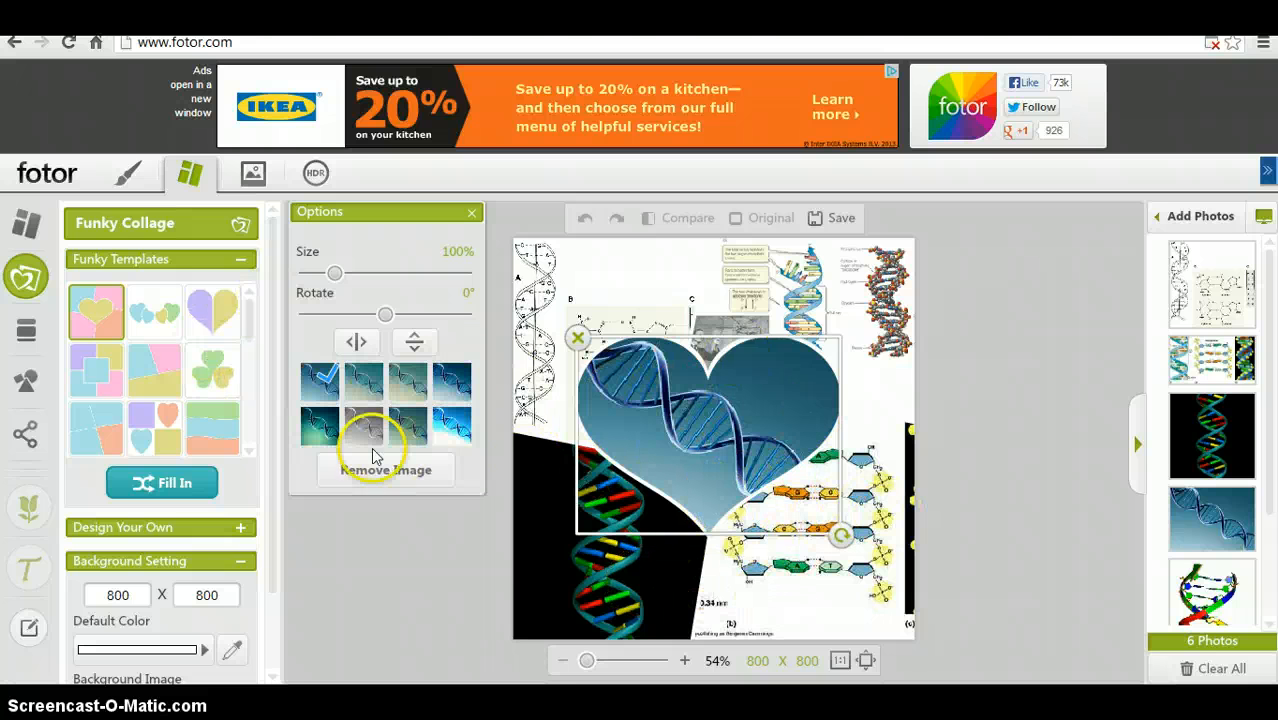
# - Apply the slanted four-cell Funky template and replace the upper-right cell's image with the colorful DNA model photo
pyautogui.click(160, 360)
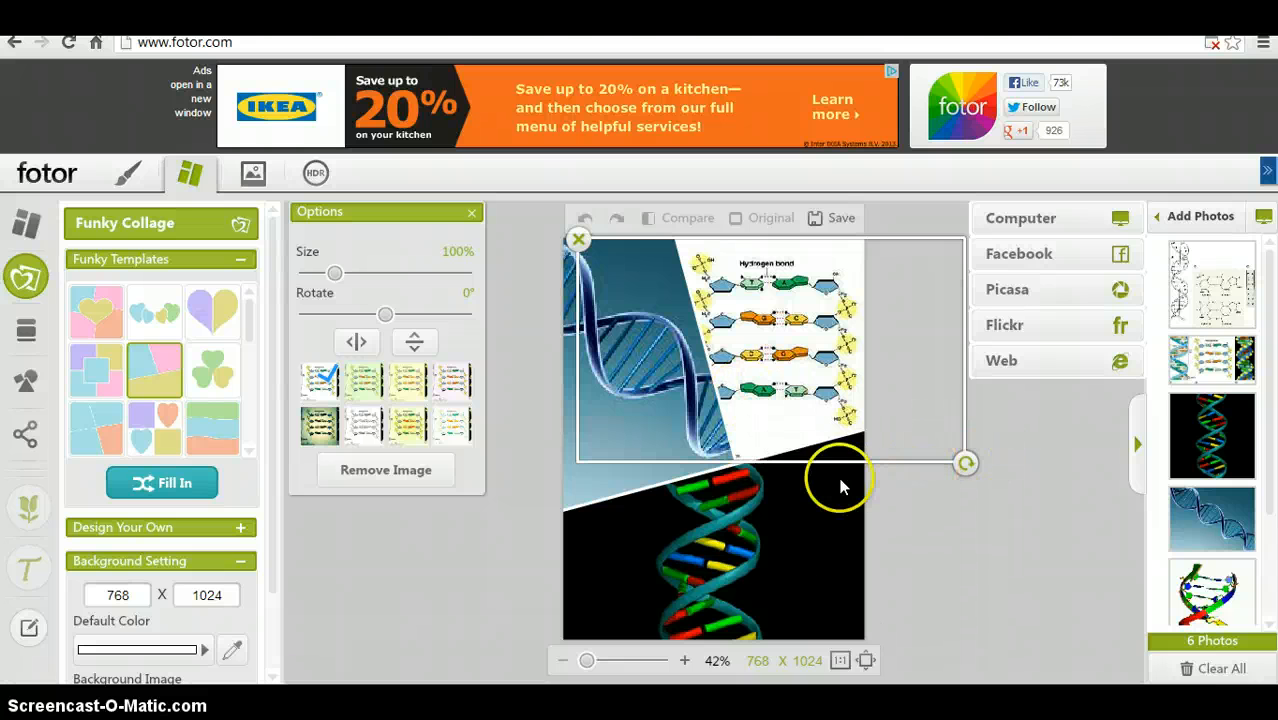
pyautogui.click(784, 409)
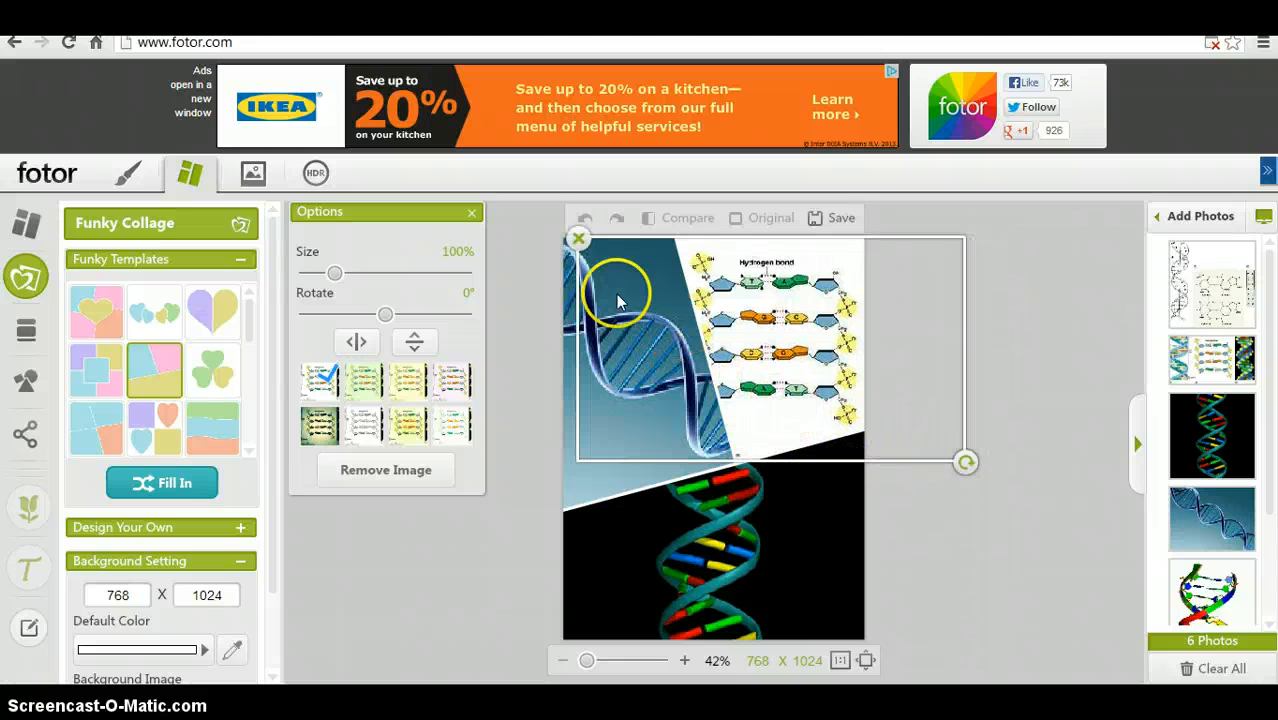
pyautogui.click(579, 240)
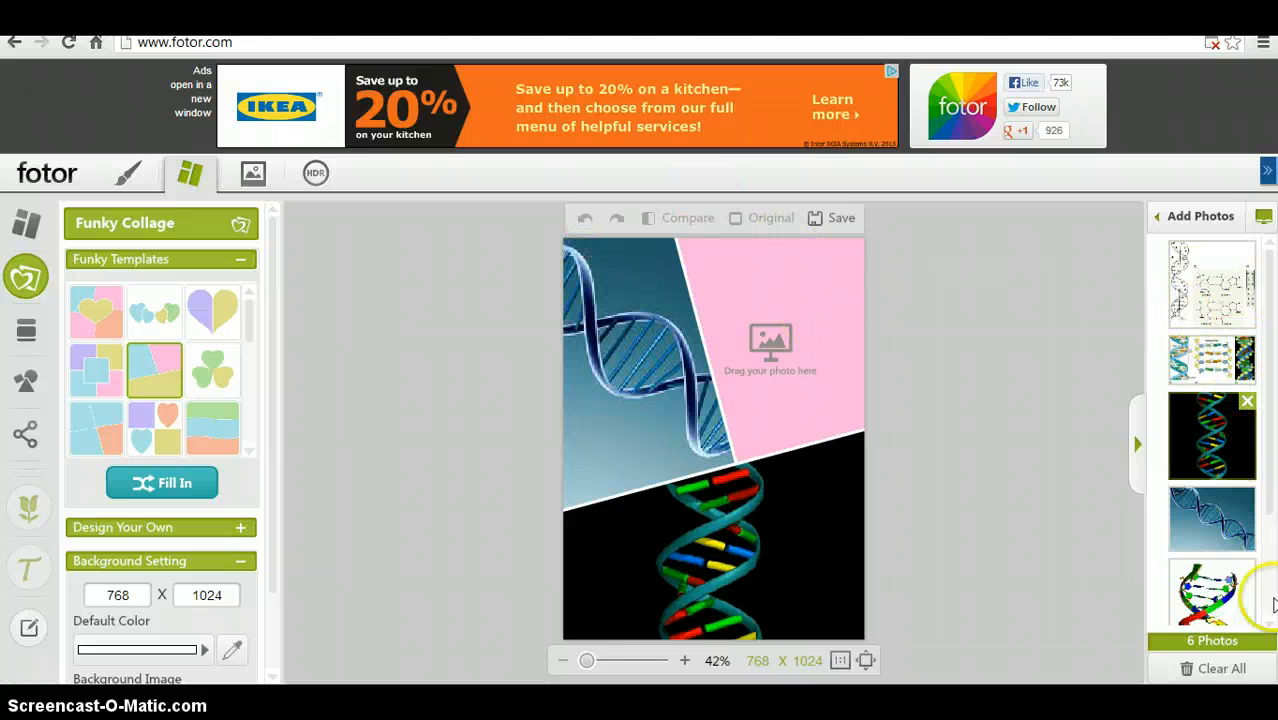
pyautogui.moveTo(1212, 588); pyautogui.dragTo(851, 352)
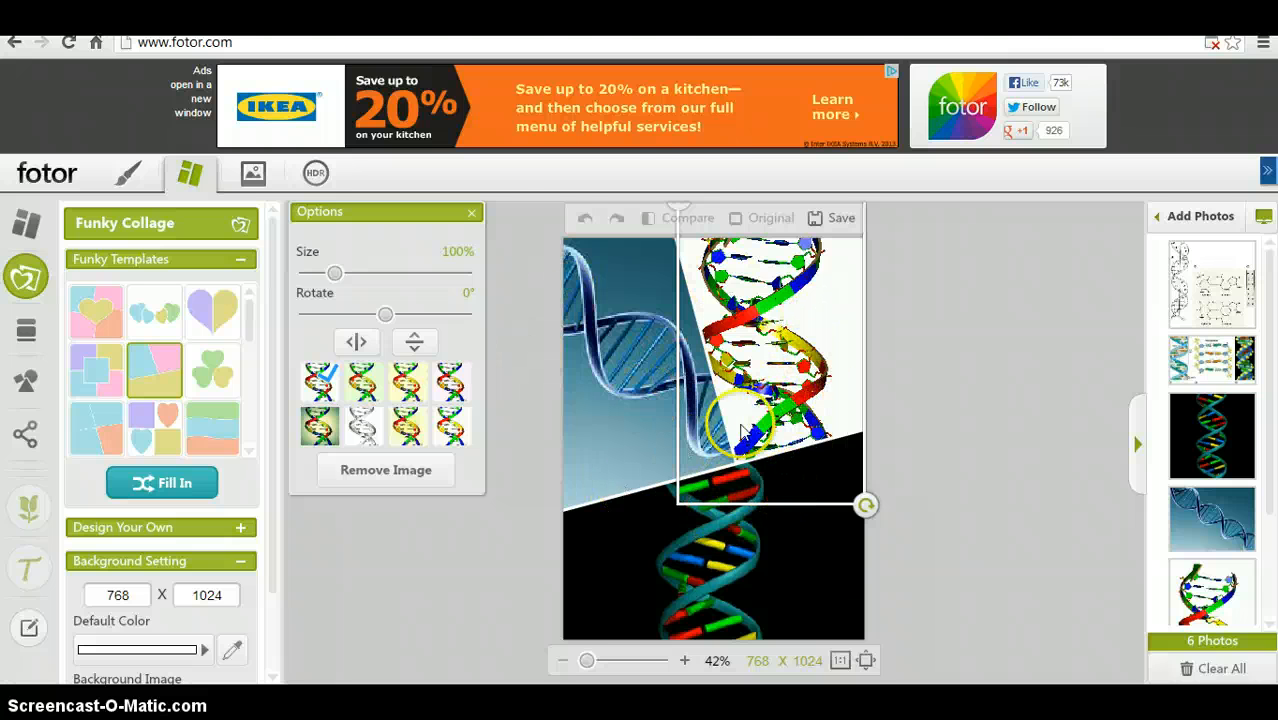
pyautogui.click(274, 598)
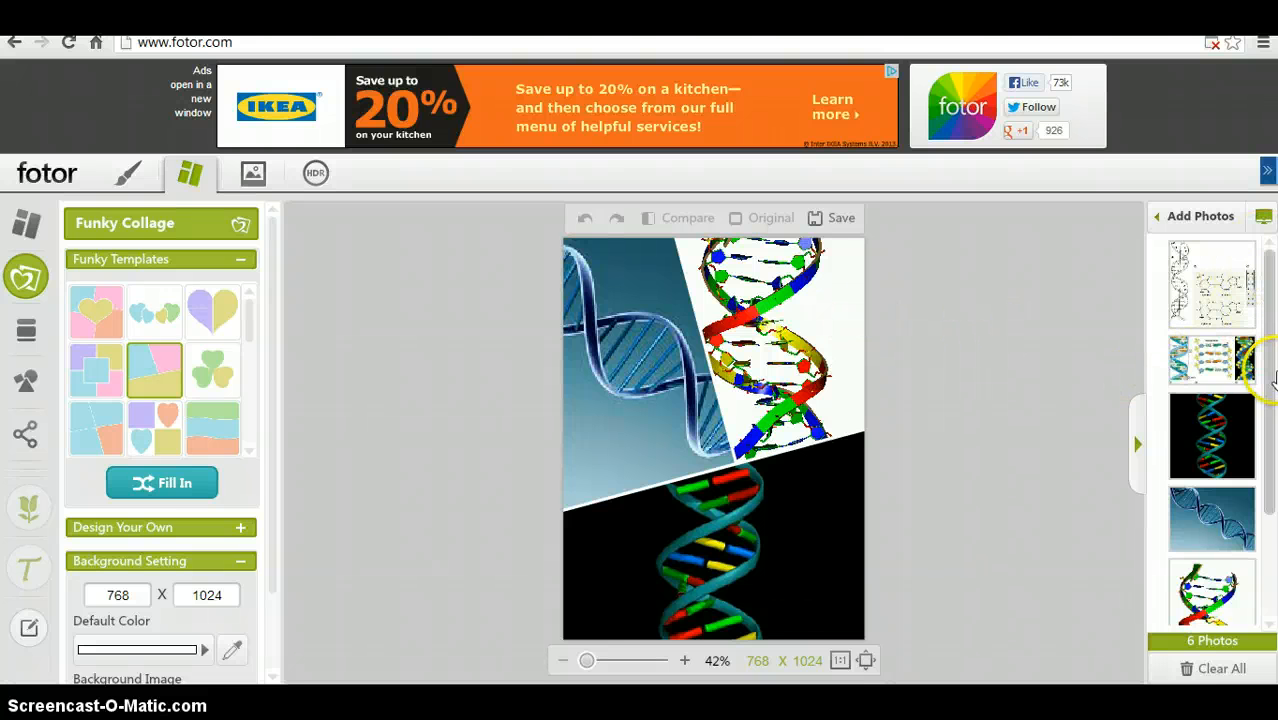
# - Open the dialog for adding a photo from a web image URL
pyautogui.click(1195, 216)
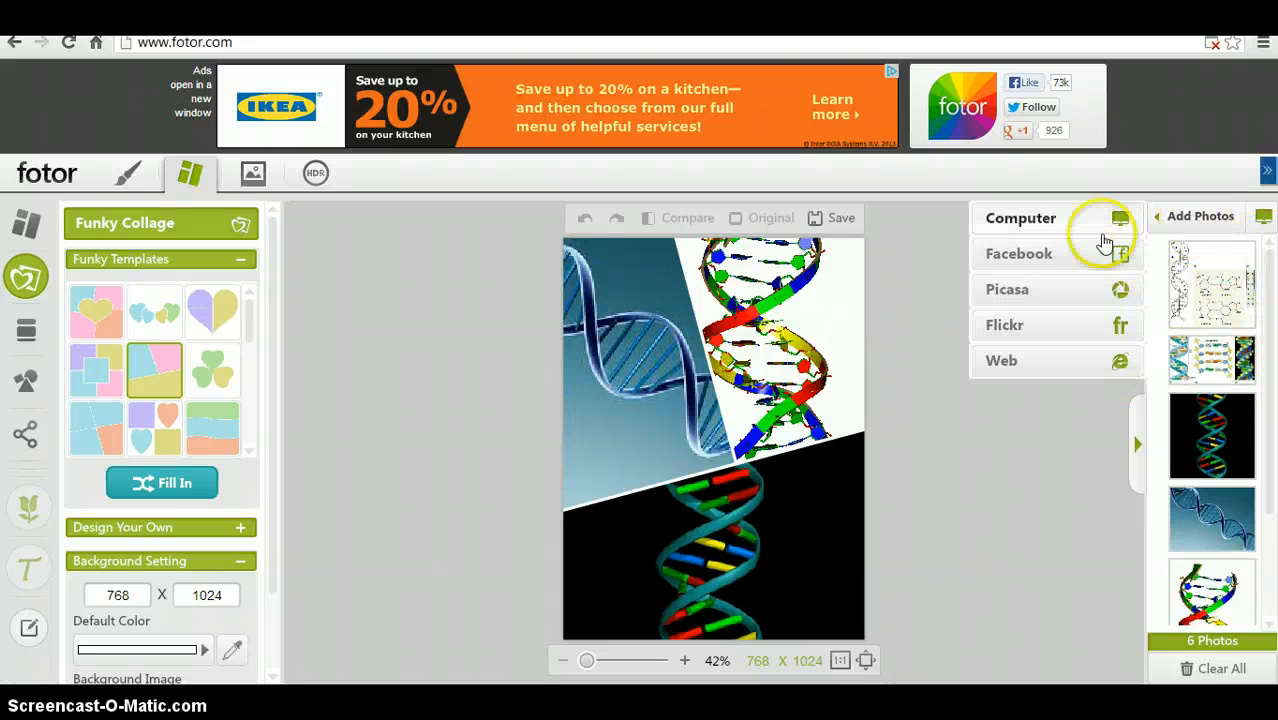
pyautogui.click(1070, 360)
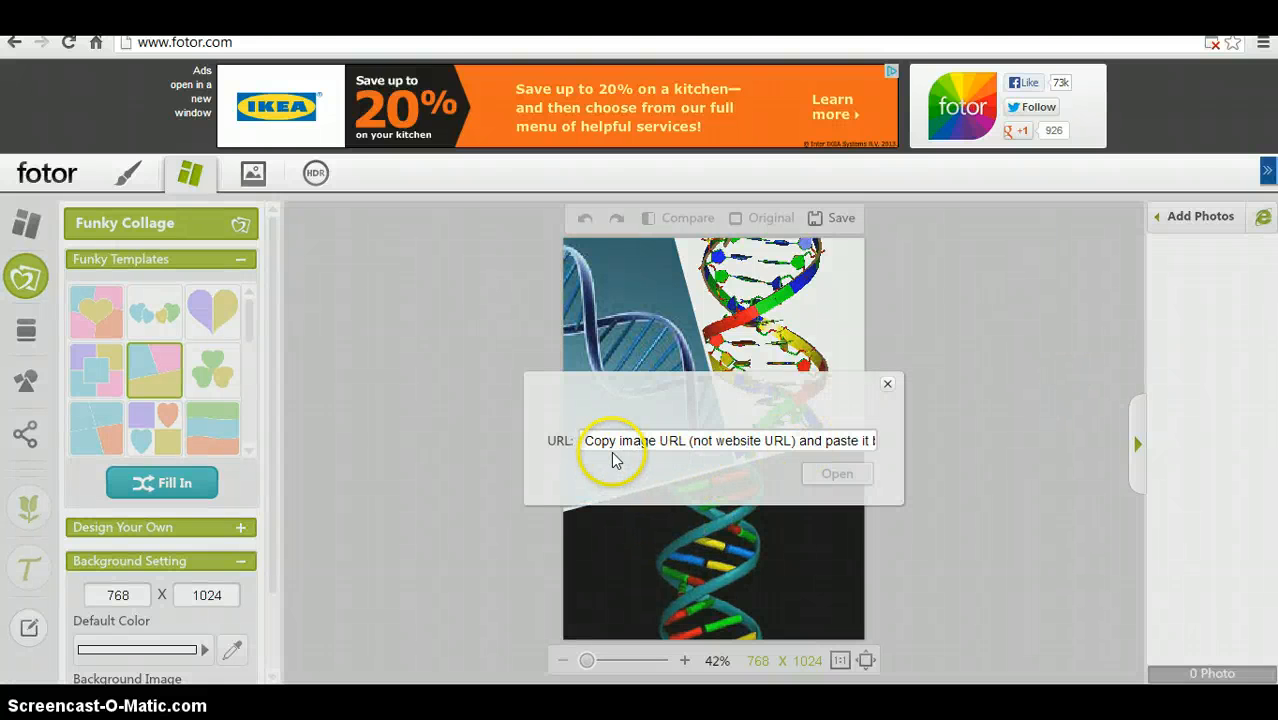
pyautogui.click(644, 430)
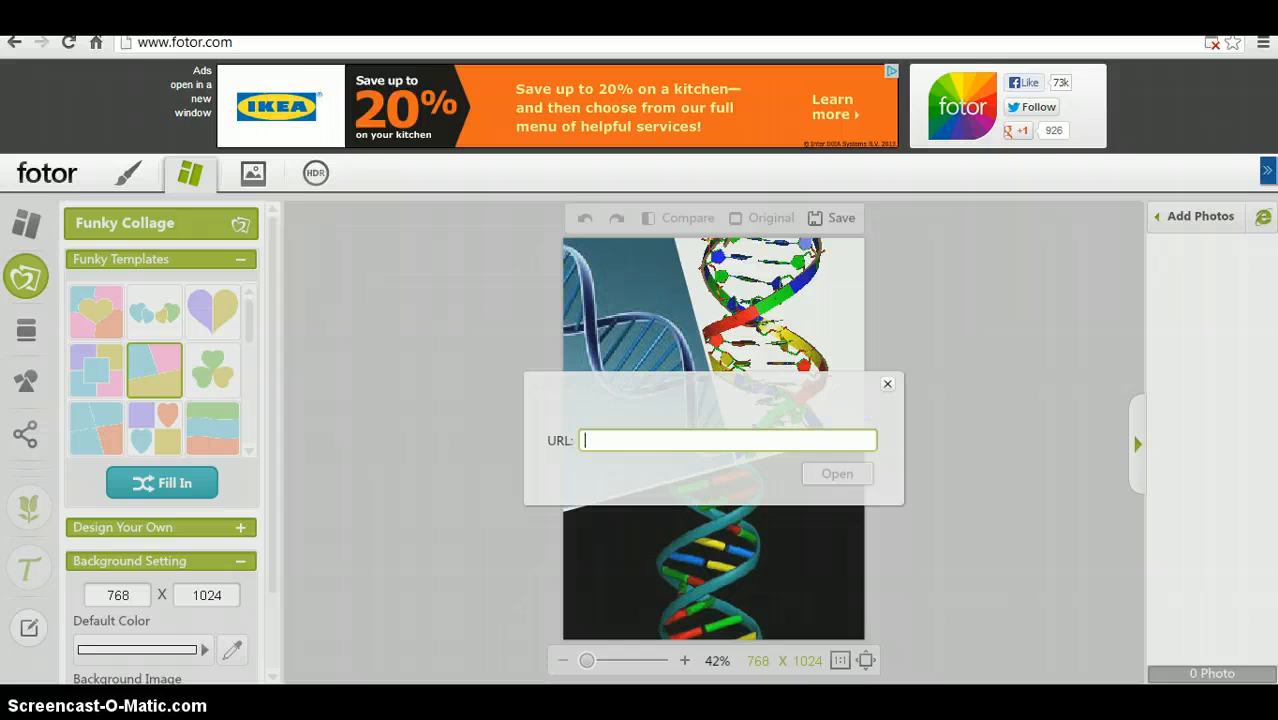
# - In a new tab, search Google for puppies images and open the first result's original image
pyautogui.hotkey('ctrl', 't')
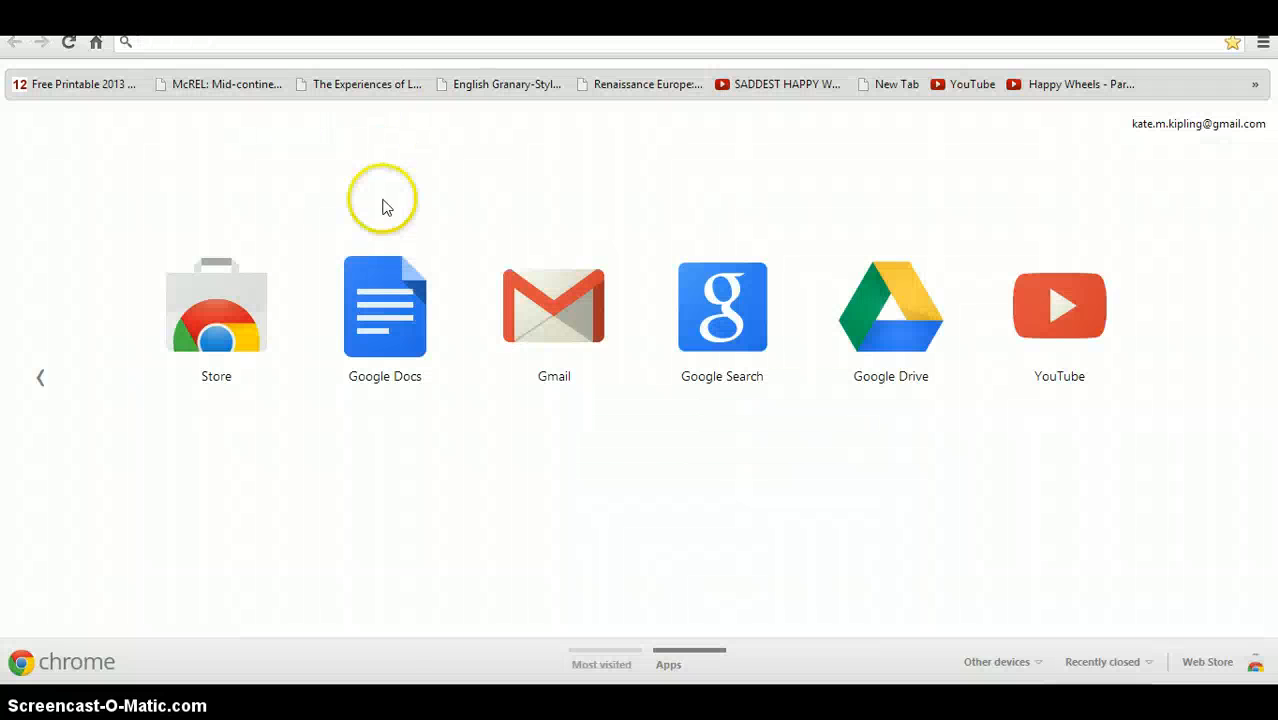
pyautogui.click(690, 345)
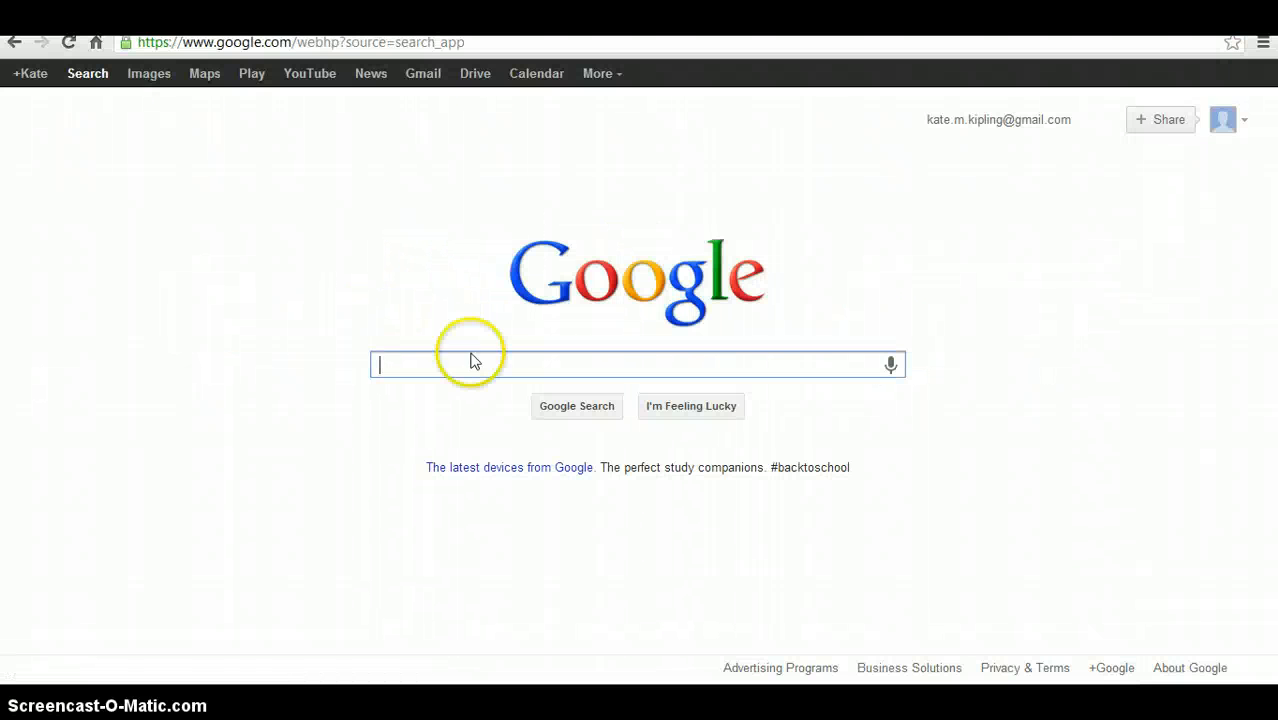
pyautogui.write('puppies')
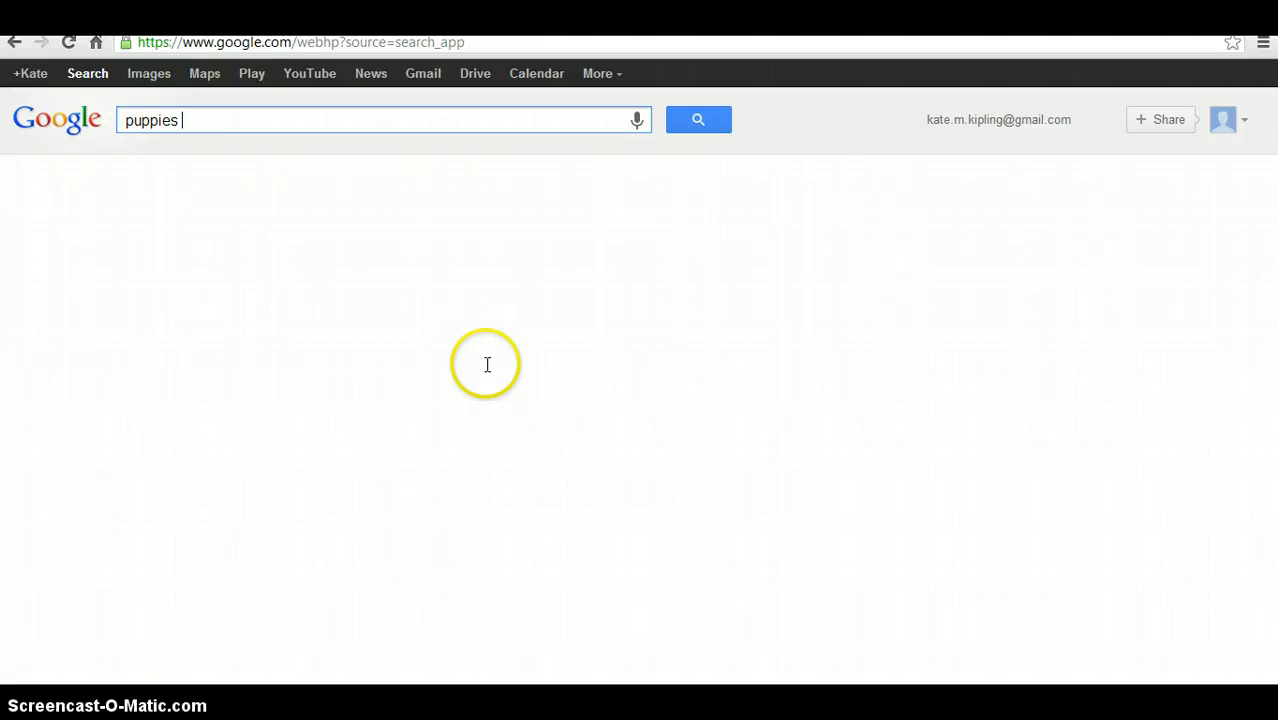
pyautogui.write(' images')
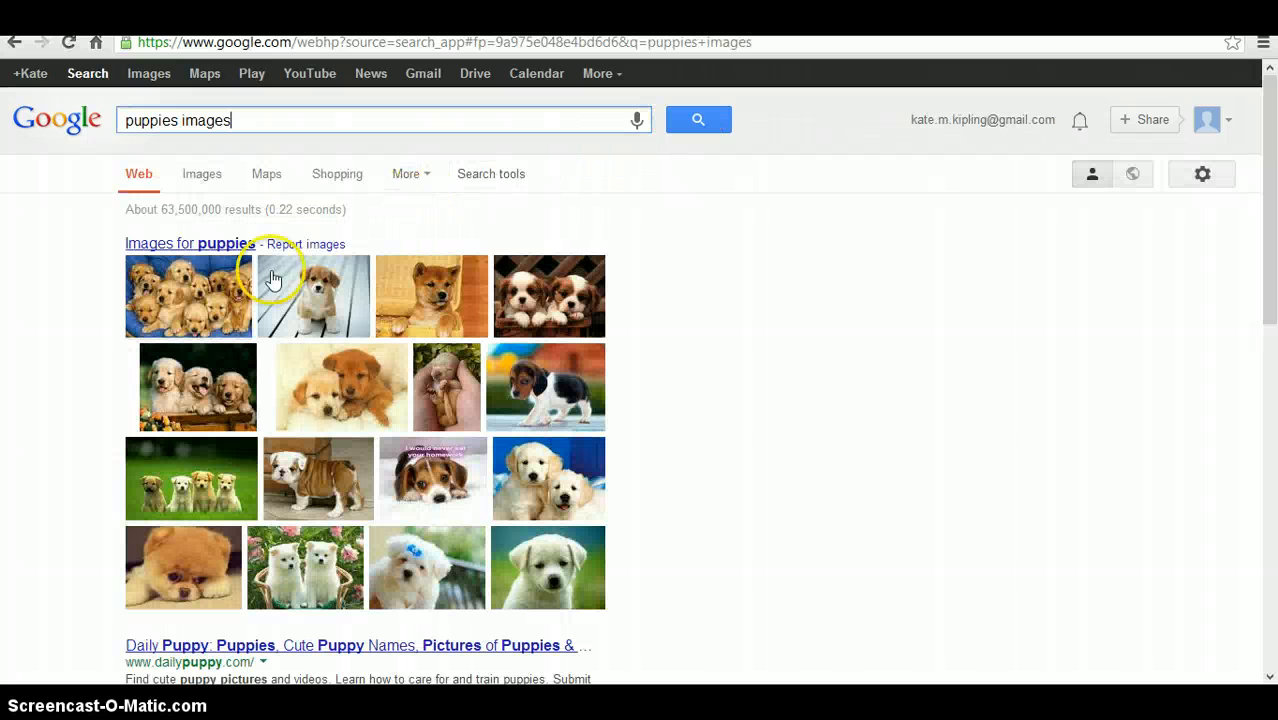
pyautogui.click(170, 303)
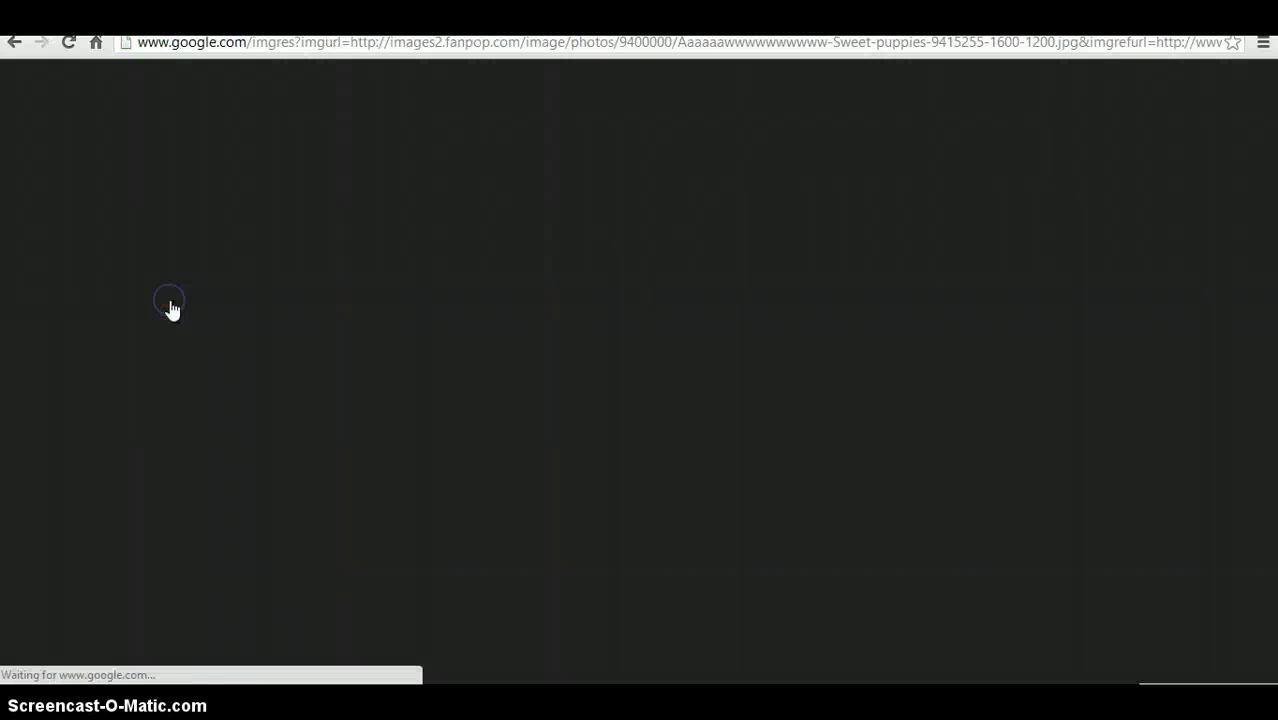
pyautogui.click(1000, 302)
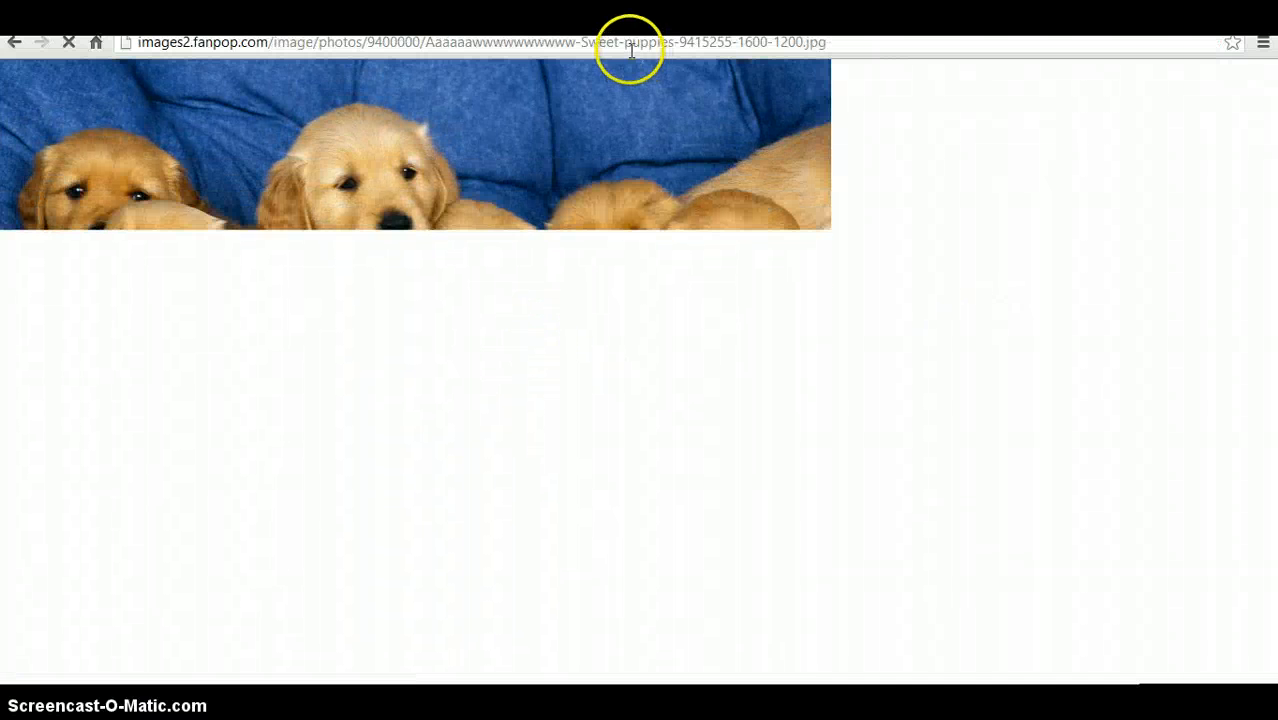
# - Copy the puppies image's web address and return to the Fotor tab
pyautogui.click(628, 49)
pyautogui.click(627, 49)
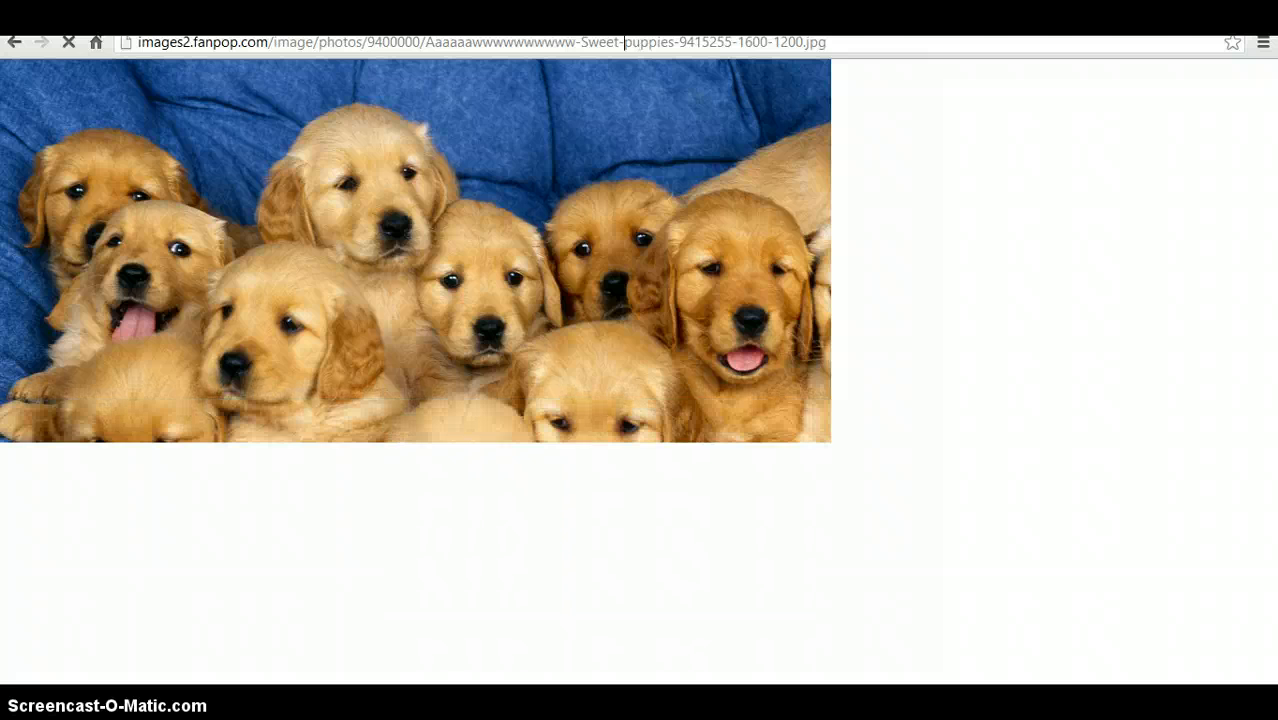
pyautogui.tripleClick(757, 47)
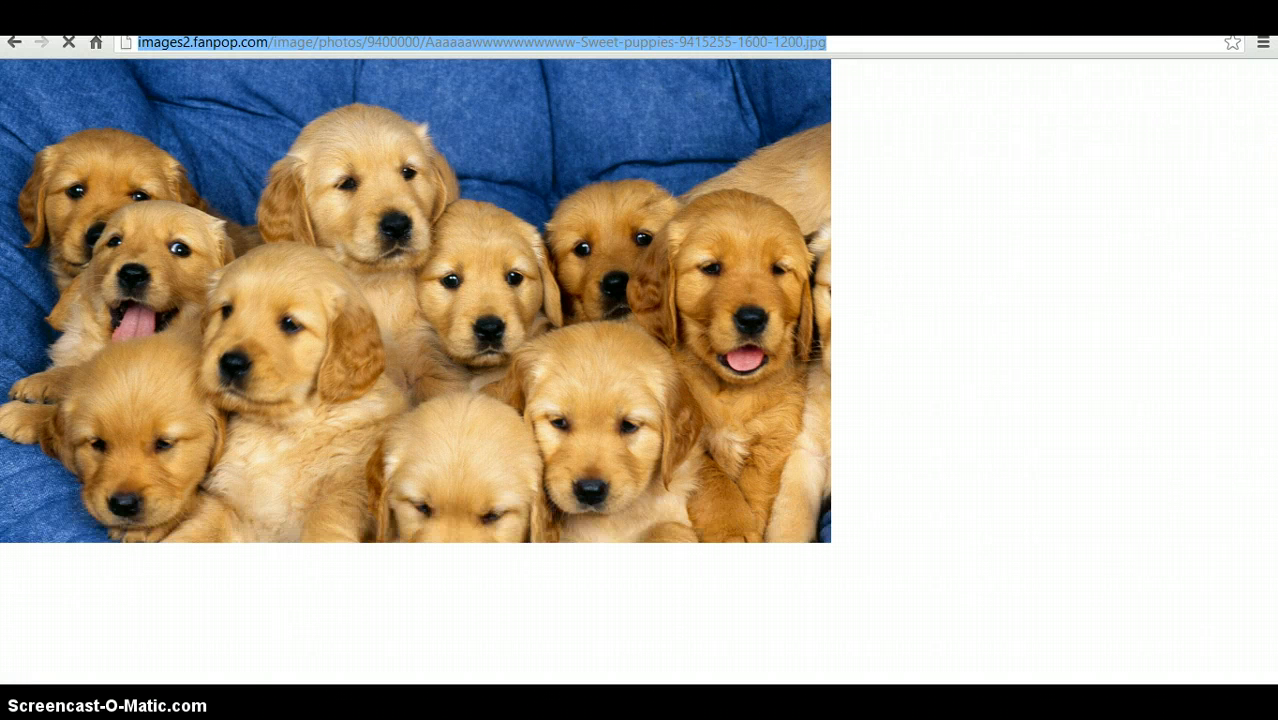
pyautogui.click(200, 24)
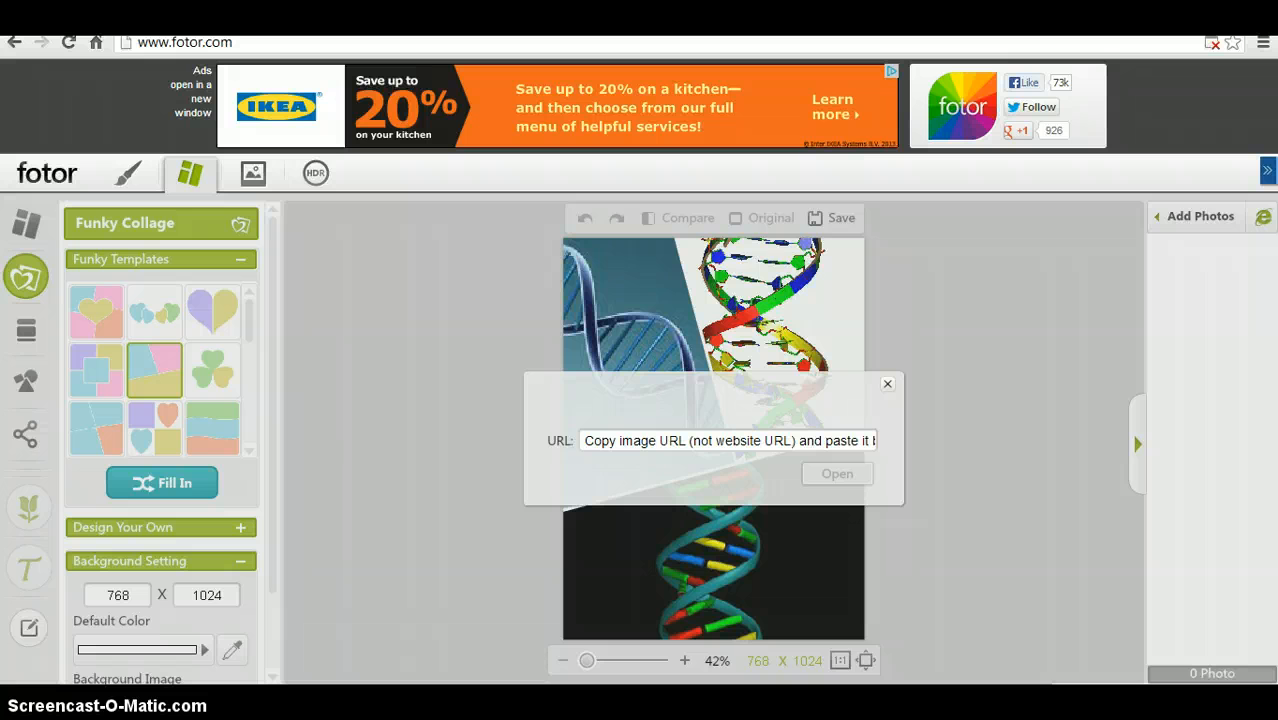
# - Import the puppies image from the pasted URL and drag it into the collage's upper-left cell
pyautogui.click(600, 442)
pyautogui.hotkey('ctrl', 'v')
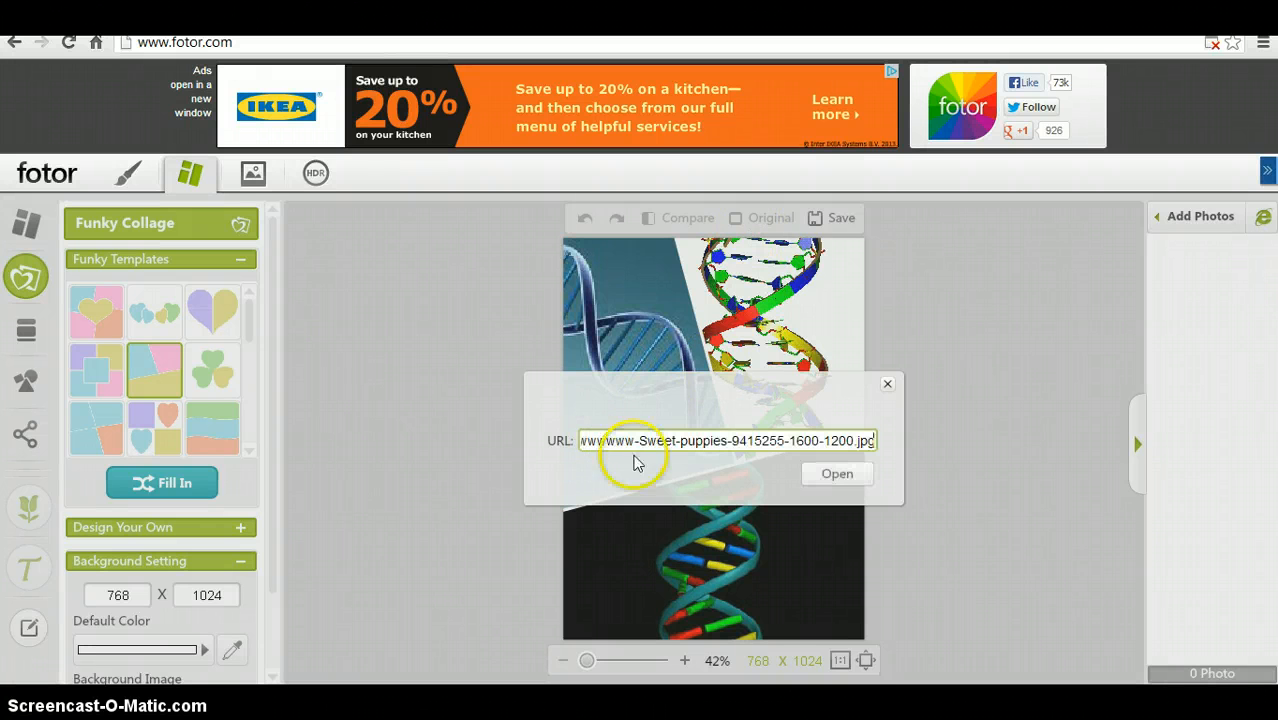
pyautogui.click(842, 473)
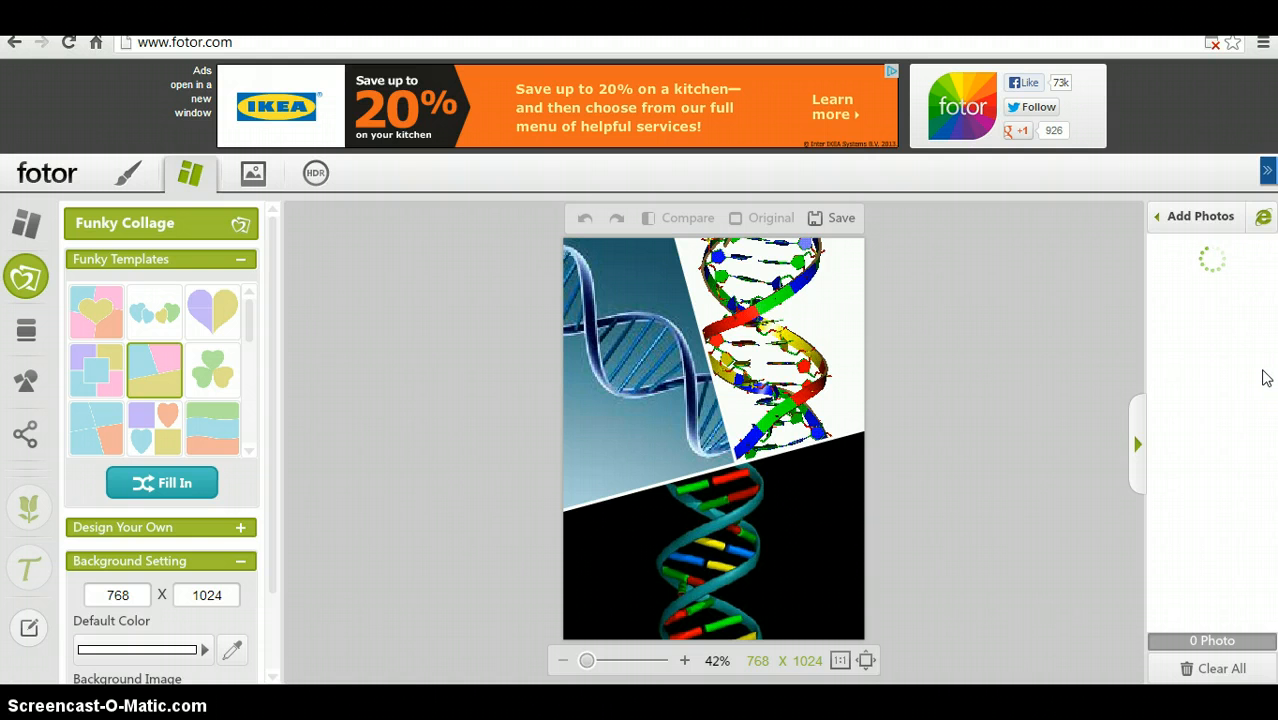
pyautogui.click(1254, 316)
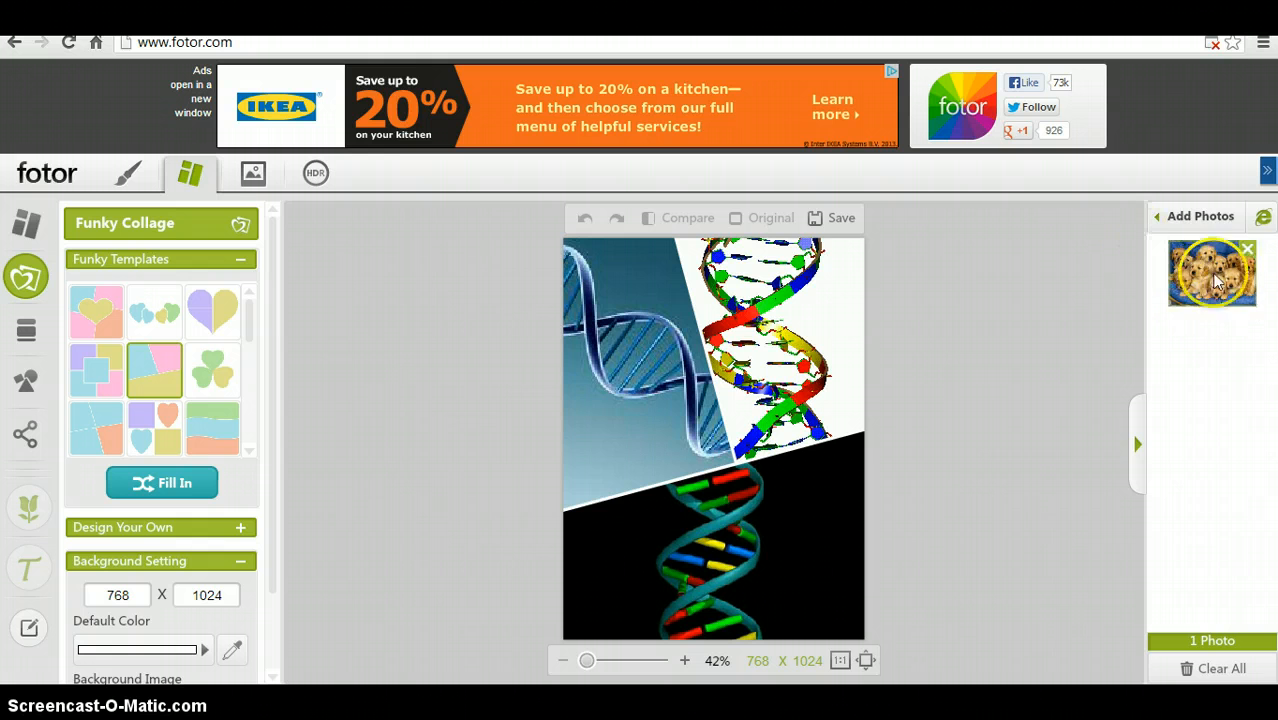
pyautogui.moveTo(1212, 272); pyautogui.dragTo(664, 364)
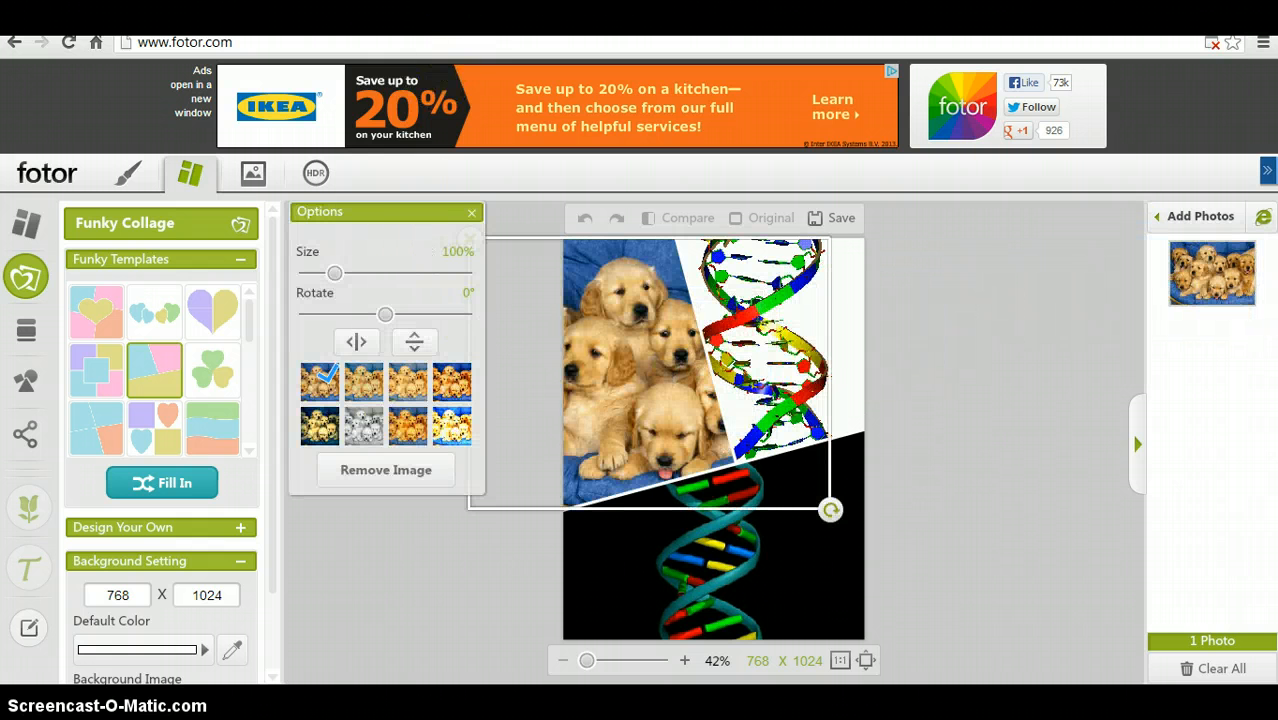
# - Go back to the image results, pick the two bulldog puppies picture, and open its original image
pyautogui.hotkey('ctrl', 'Tab')
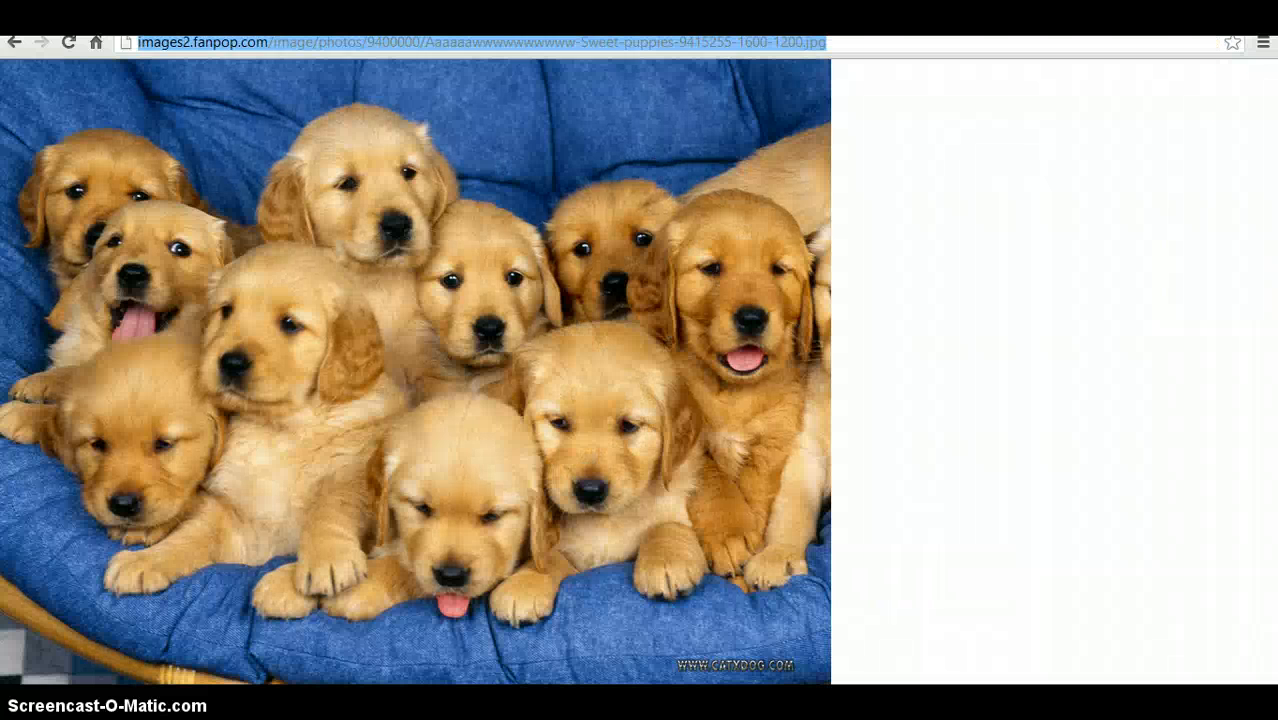
pyautogui.click(18, 45)
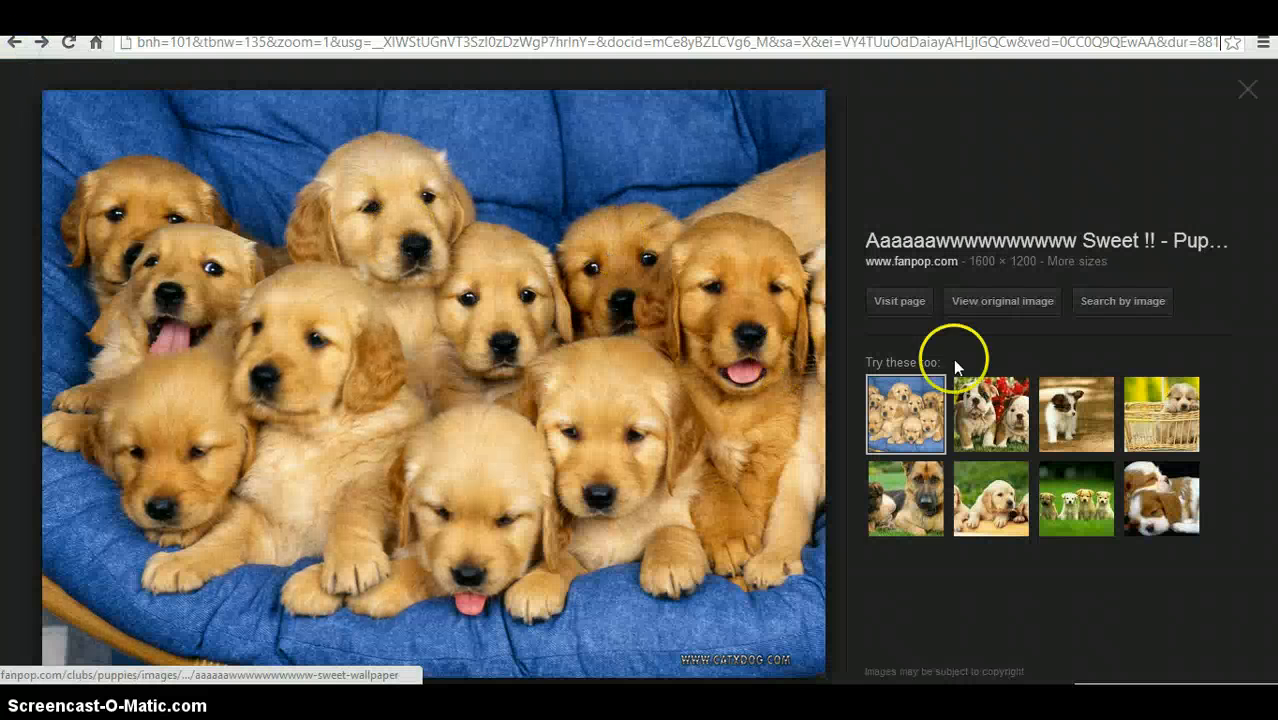
pyautogui.click(987, 410)
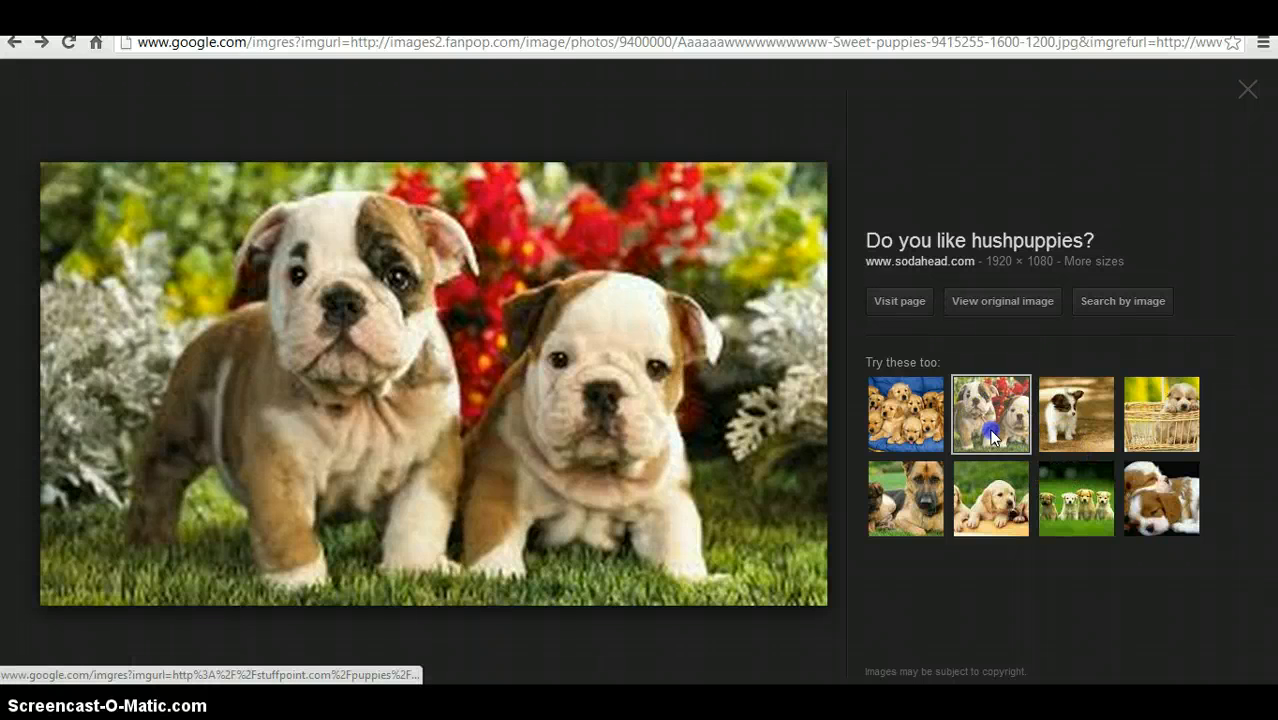
pyautogui.click(1018, 305)
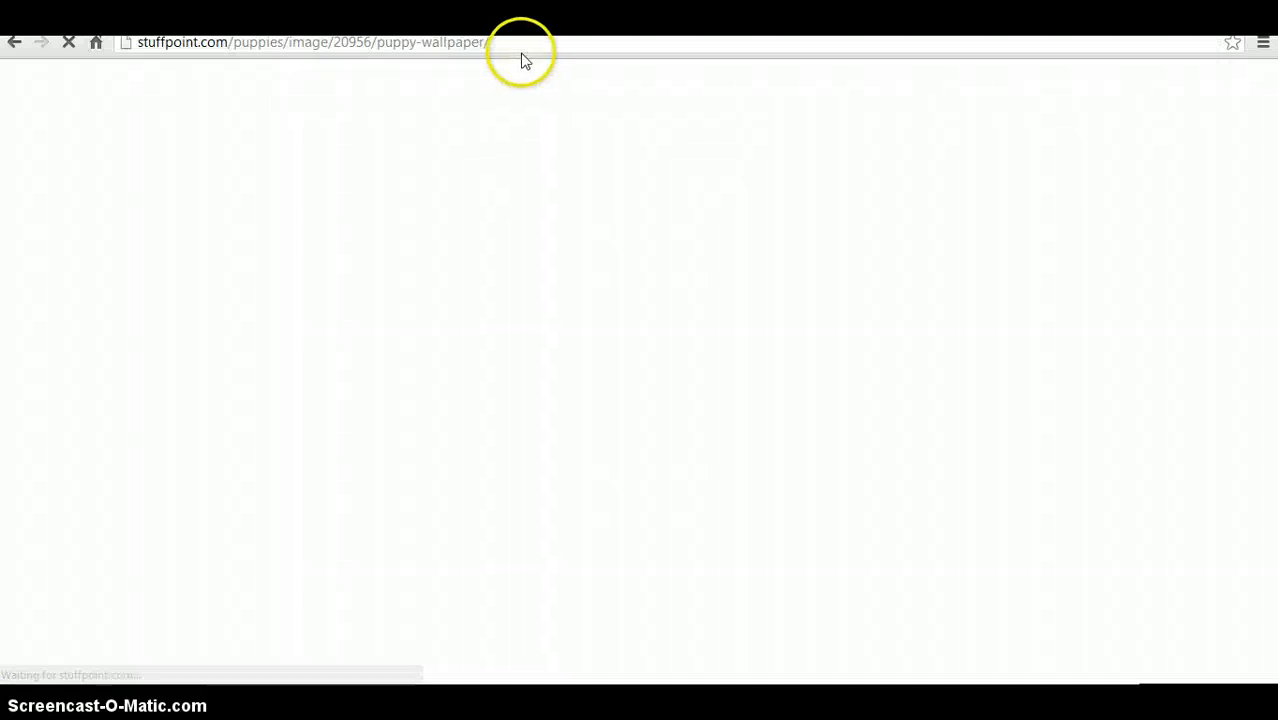
pyautogui.click(518, 45)
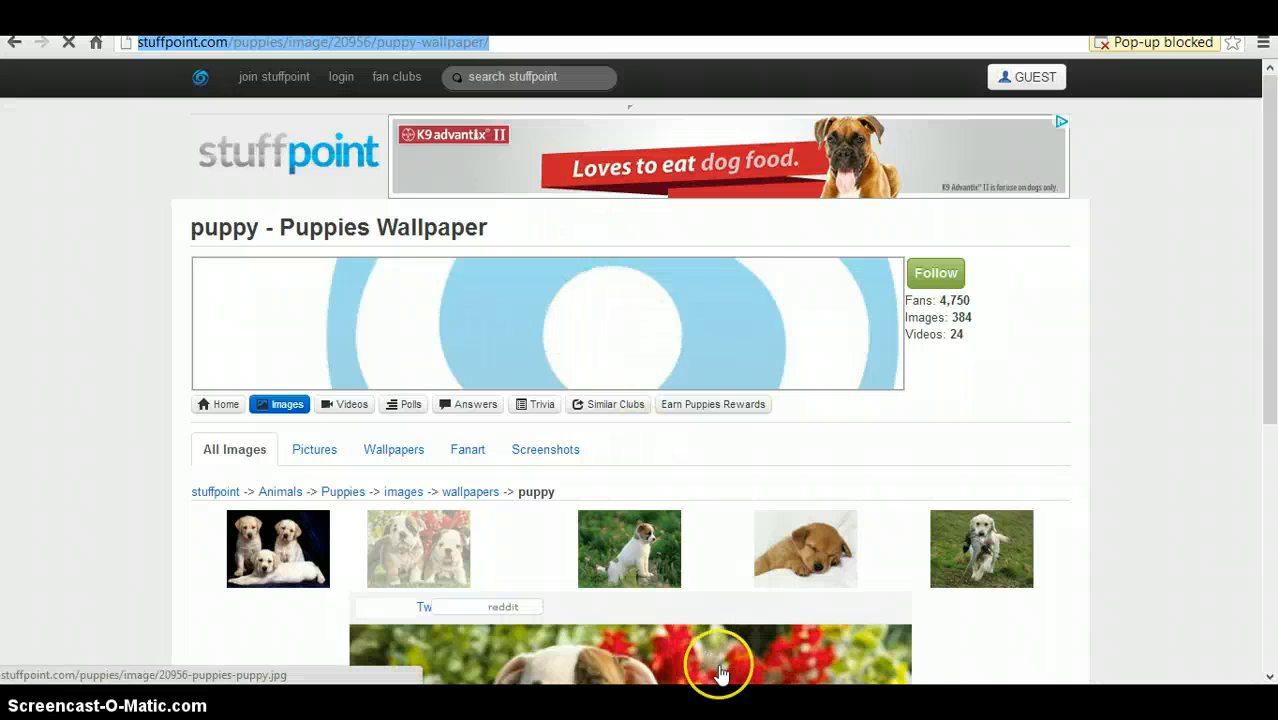
pyautogui.click(711, 670)
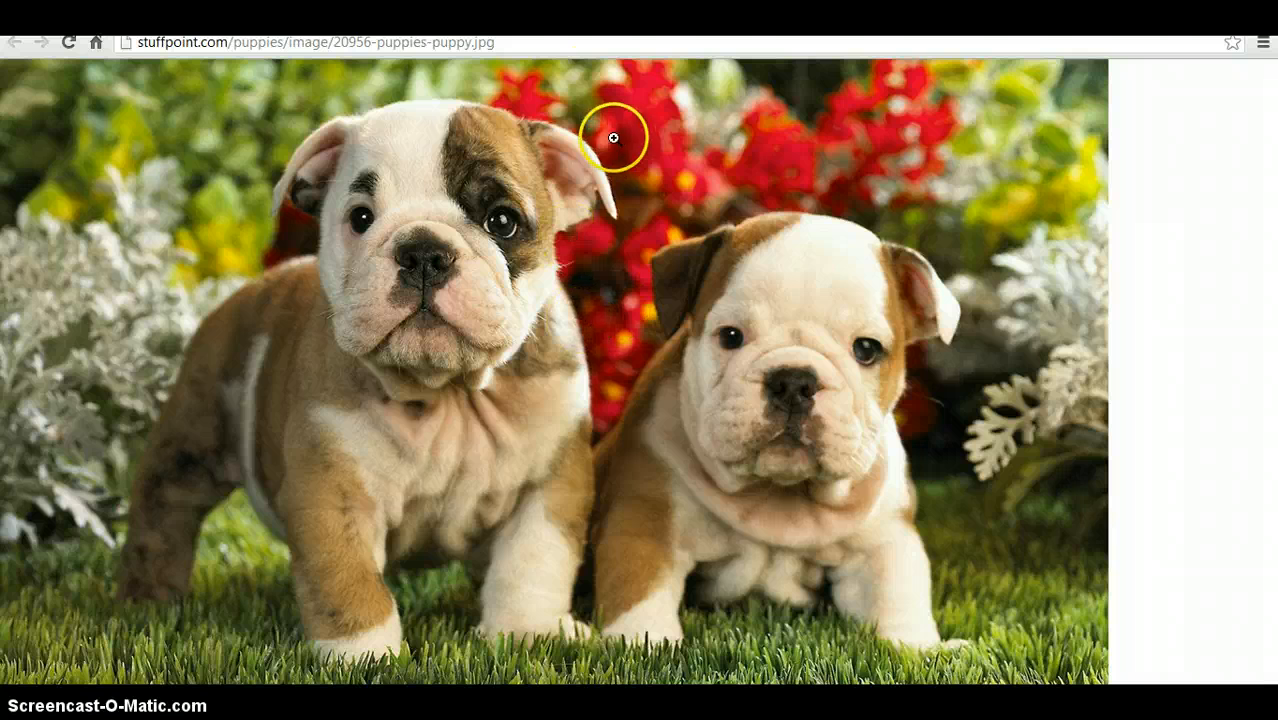
# - Copy the bulldog puppies image's web address and return to the Fotor tab
pyautogui.click(560, 45)
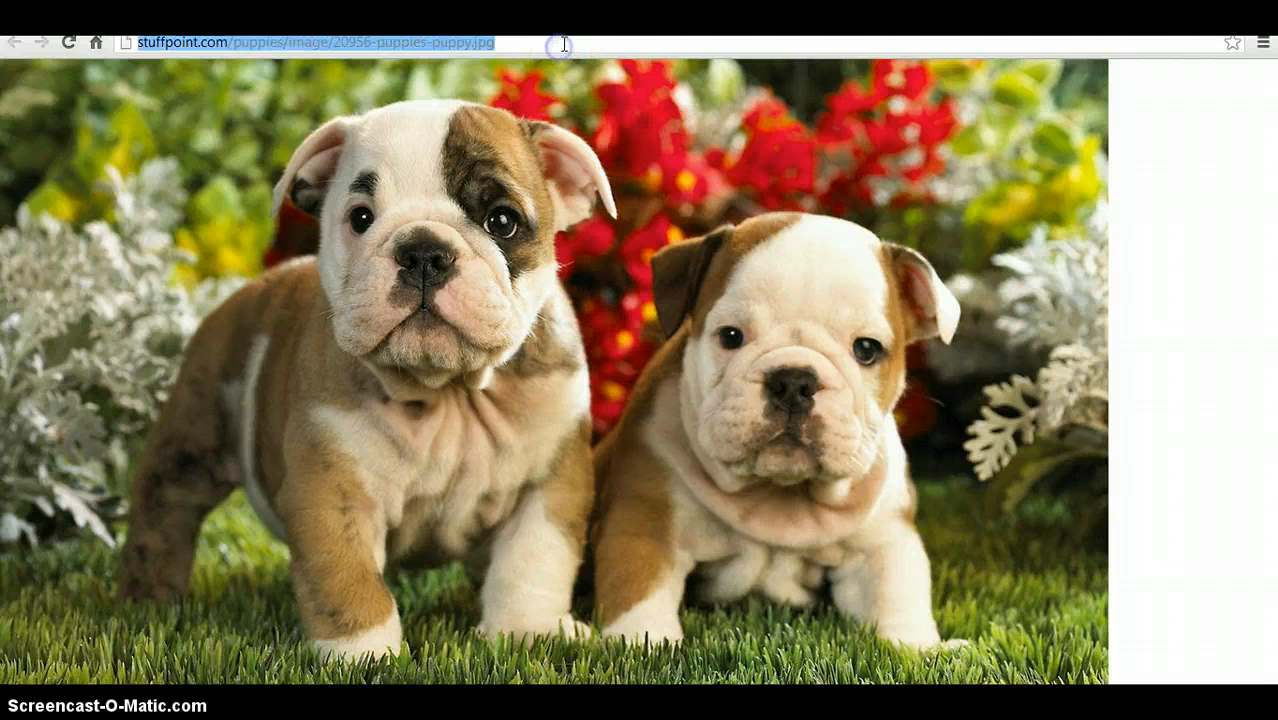
pyautogui.click(565, 44)
pyautogui.moveTo(565, 44); pyautogui.dragTo(304, 44)
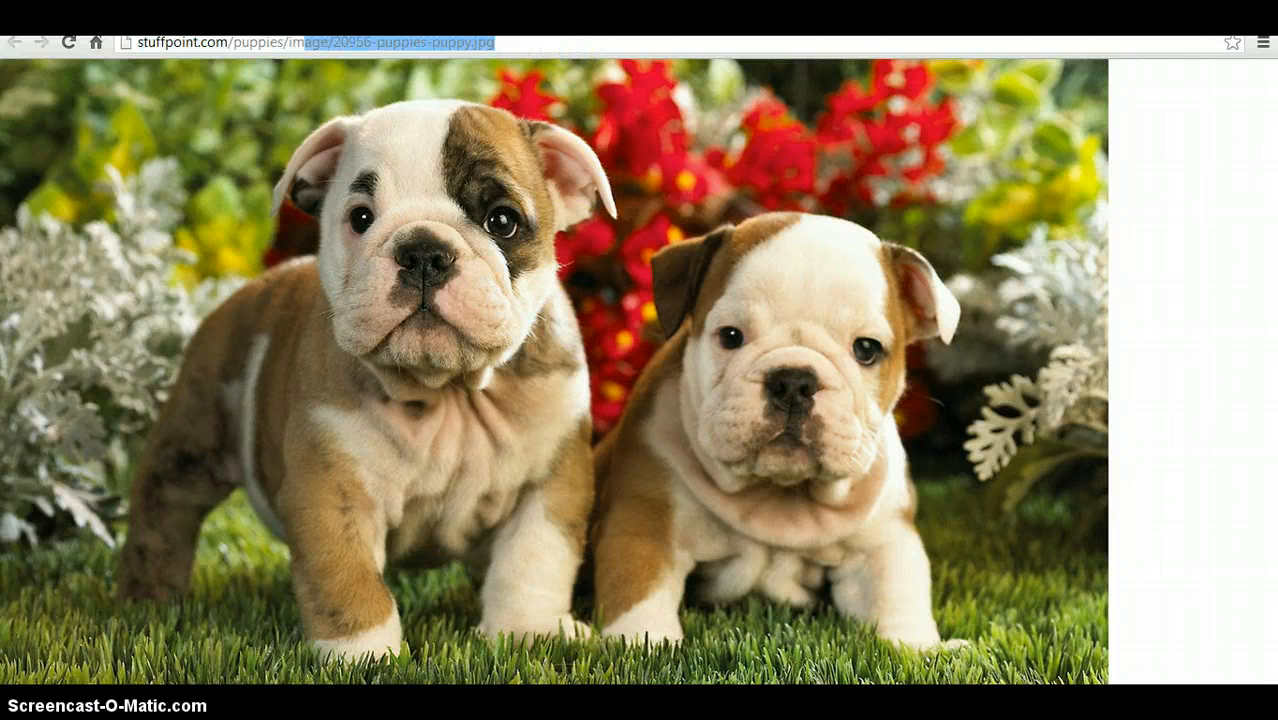
pyautogui.click(292, 24)
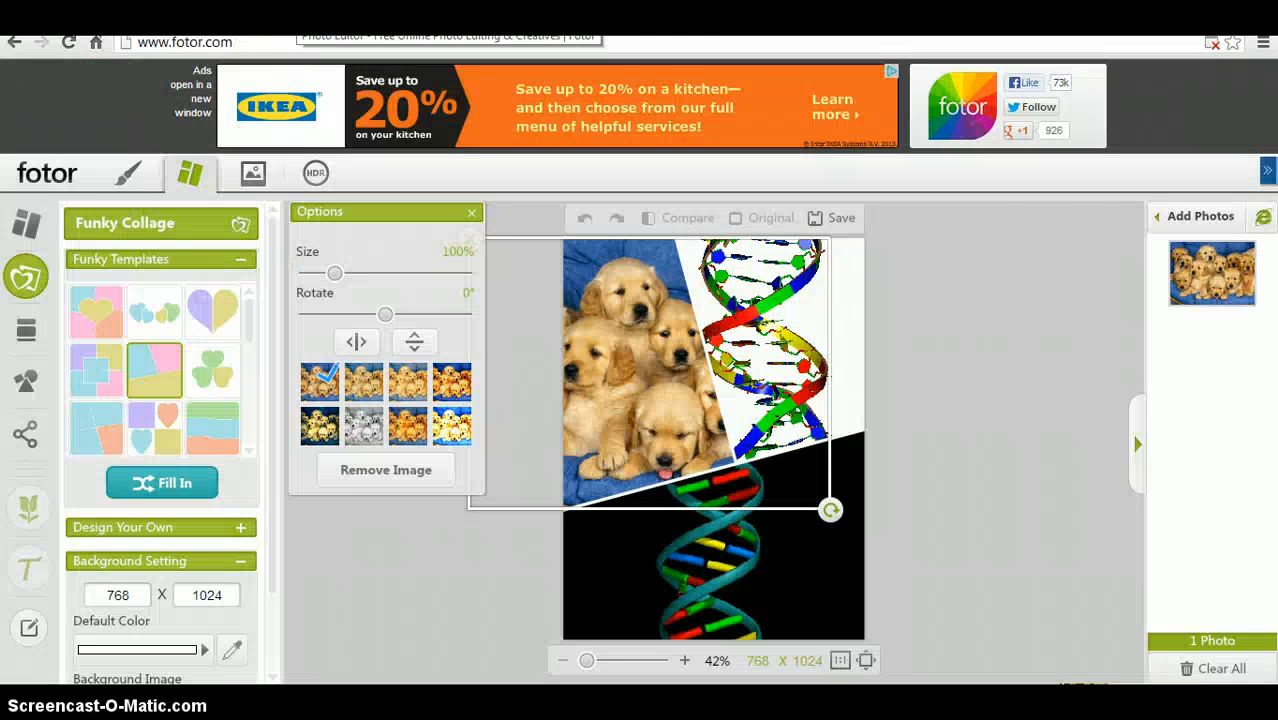
pyautogui.hotkey('ctrl', 'Tab')
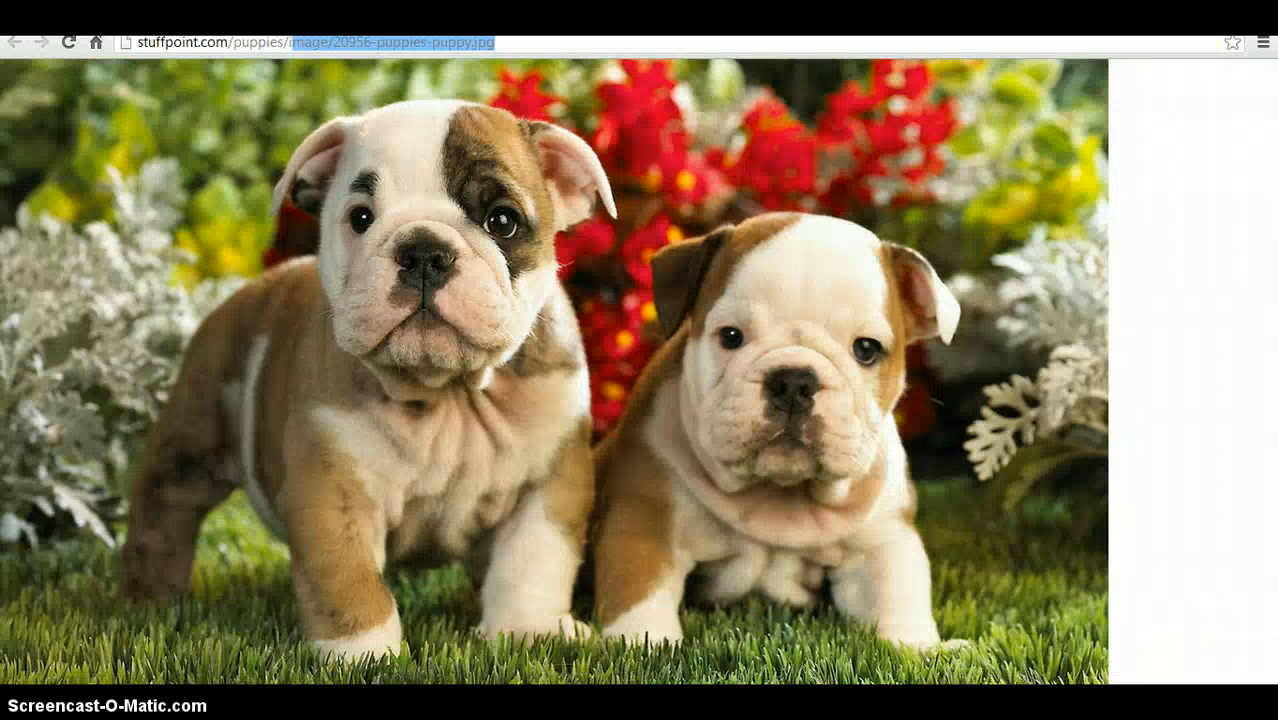
pyautogui.moveTo(613, 40); pyautogui.dragTo(289, 42)
pyautogui.moveTo(289, 42); pyautogui.dragTo(140, 37)
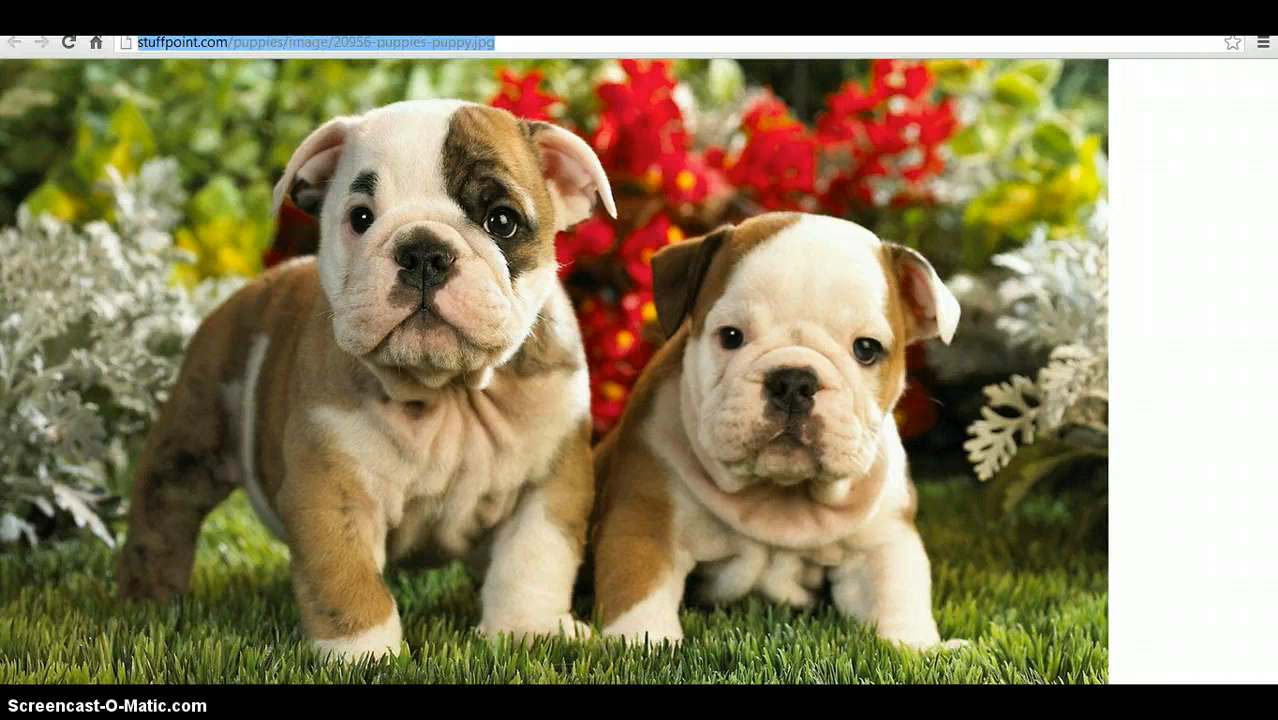
pyautogui.hotkey('ctrl', 'Tab')
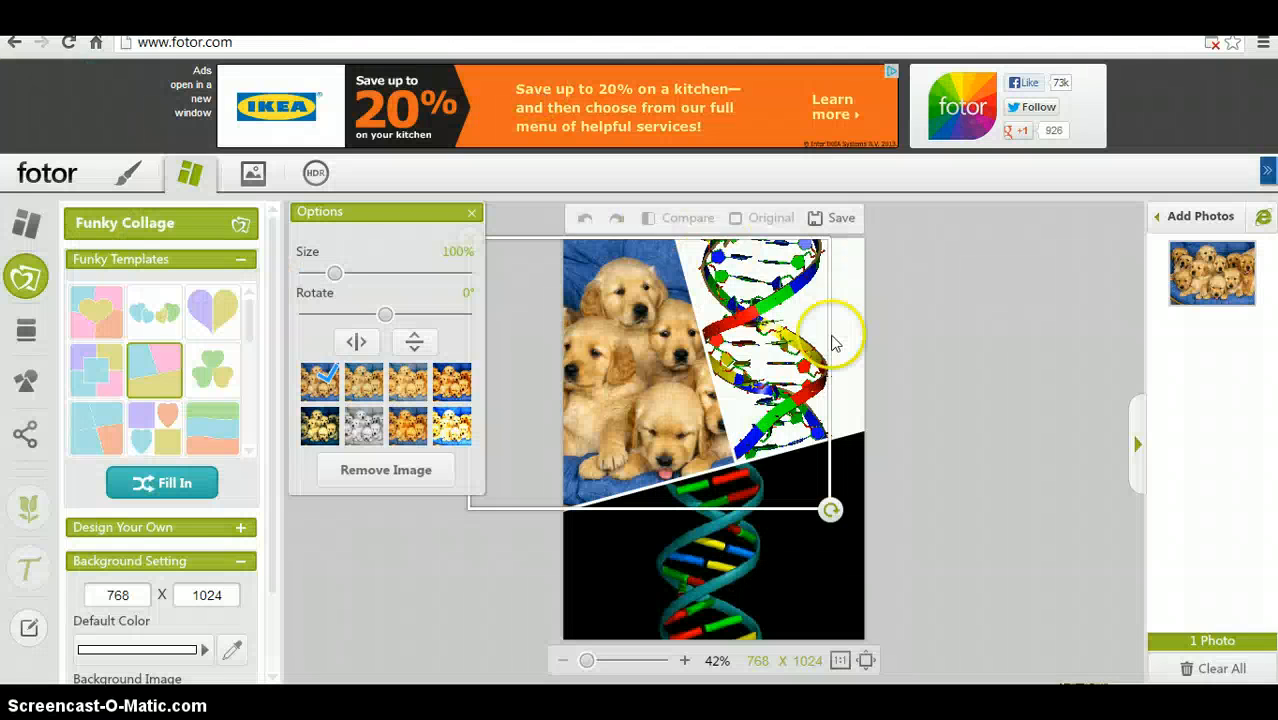
# - Import the bulldog puppies image into the photo list from the pasted web URL
pyautogui.click(1207, 215)
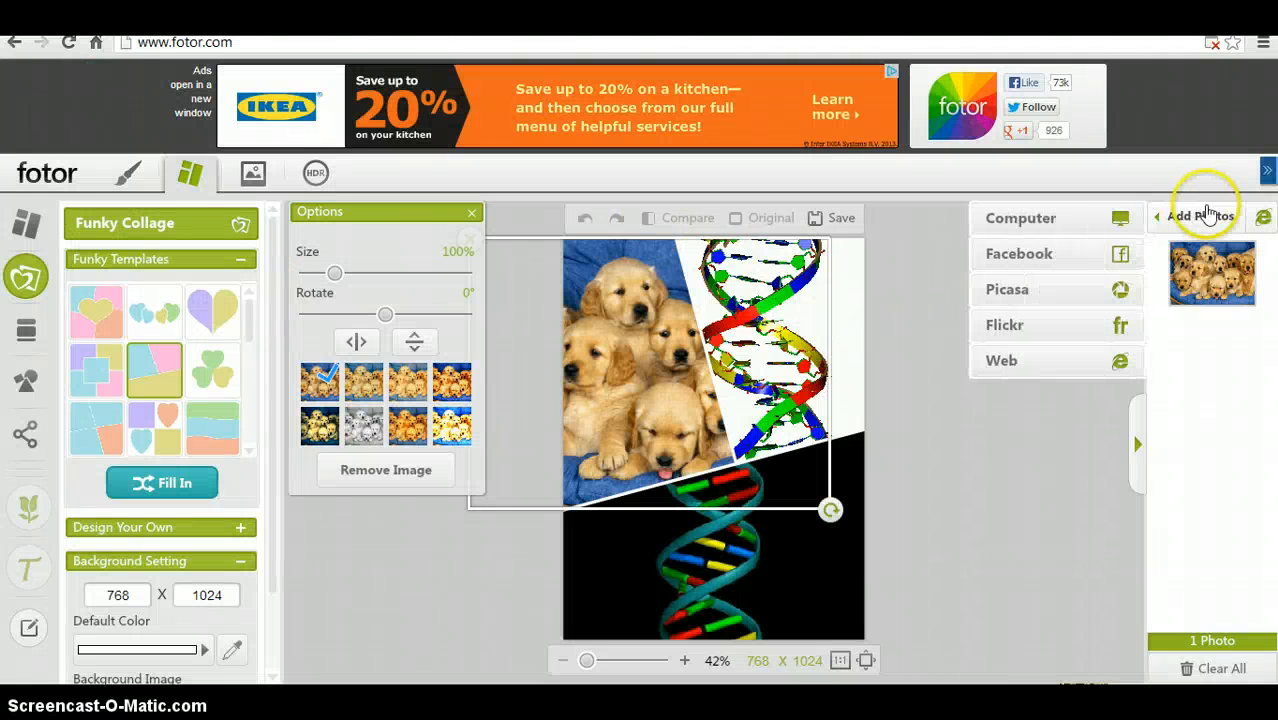
pyautogui.rightClick(1036, 378)
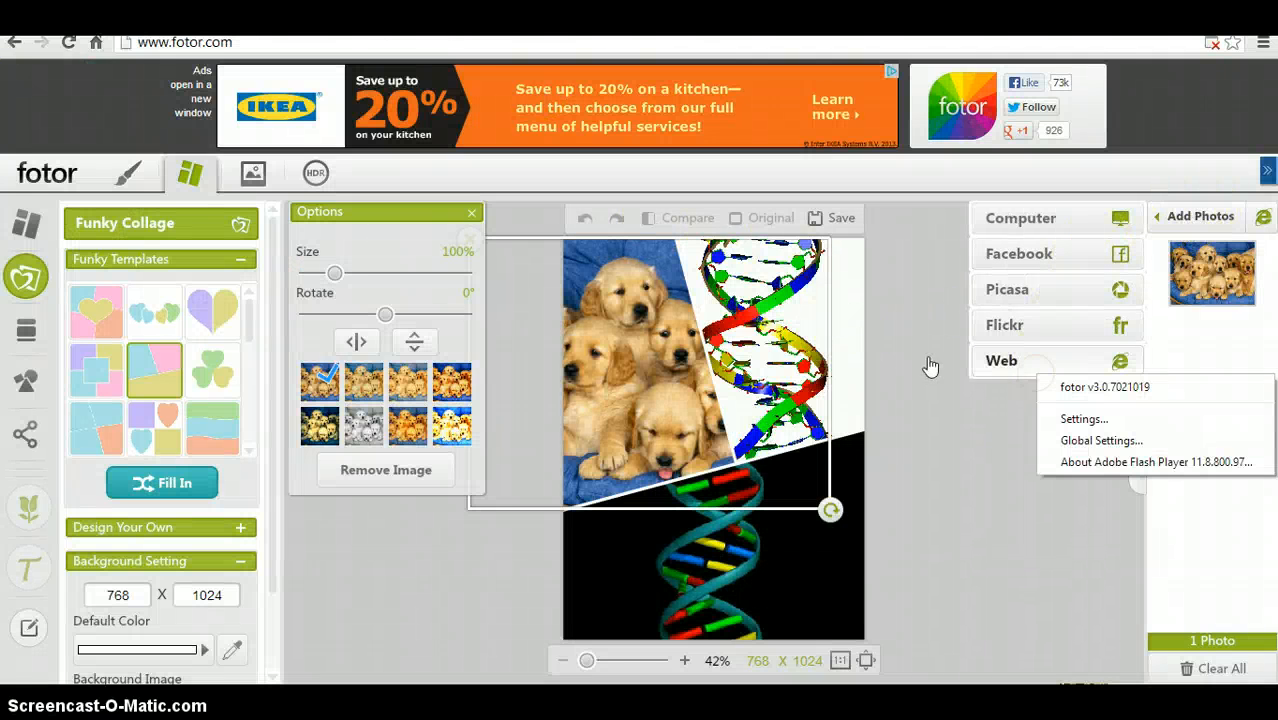
pyautogui.click(1014, 362)
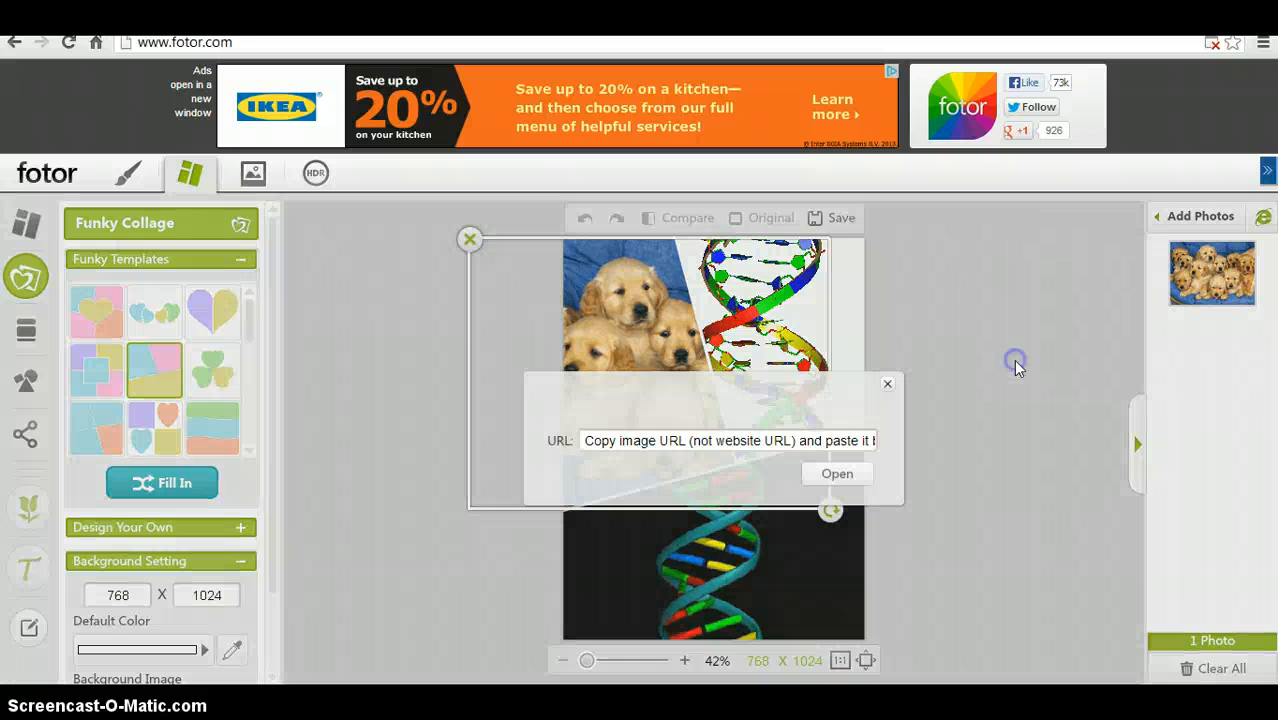
pyautogui.click(773, 440)
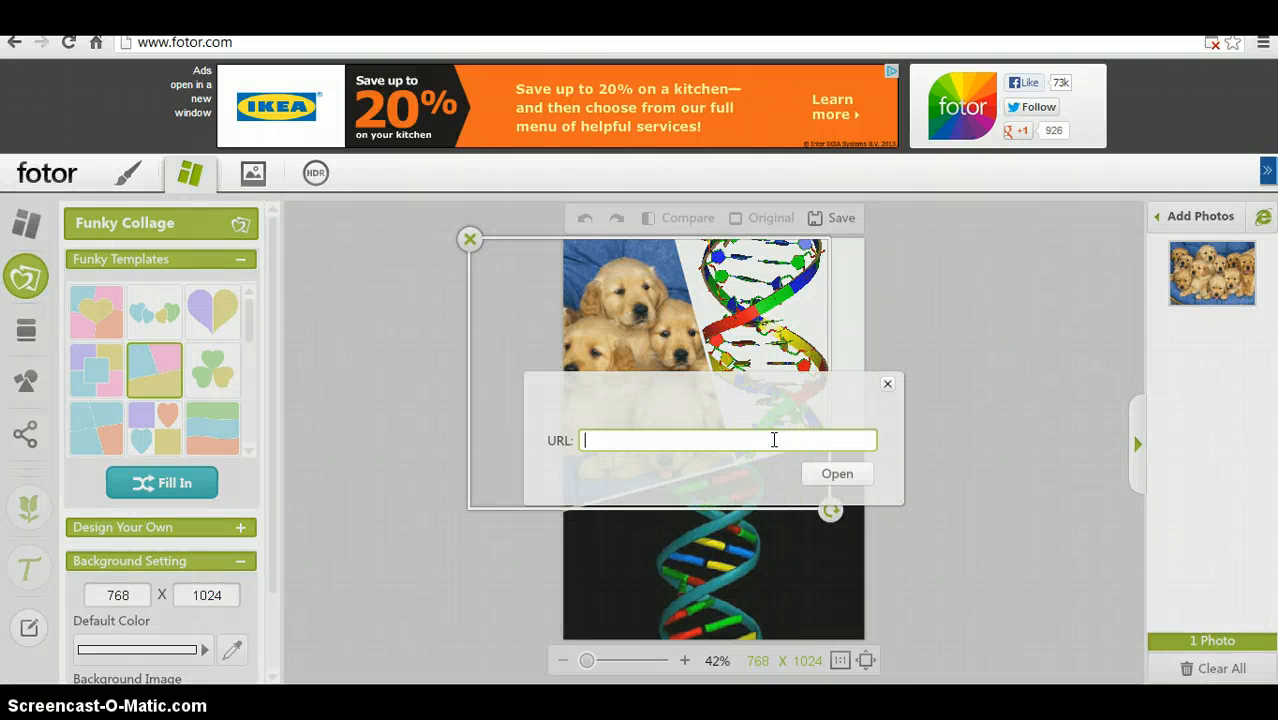
pyautogui.hotkey('ctrl', 'v')
pyautogui.click(835, 474)
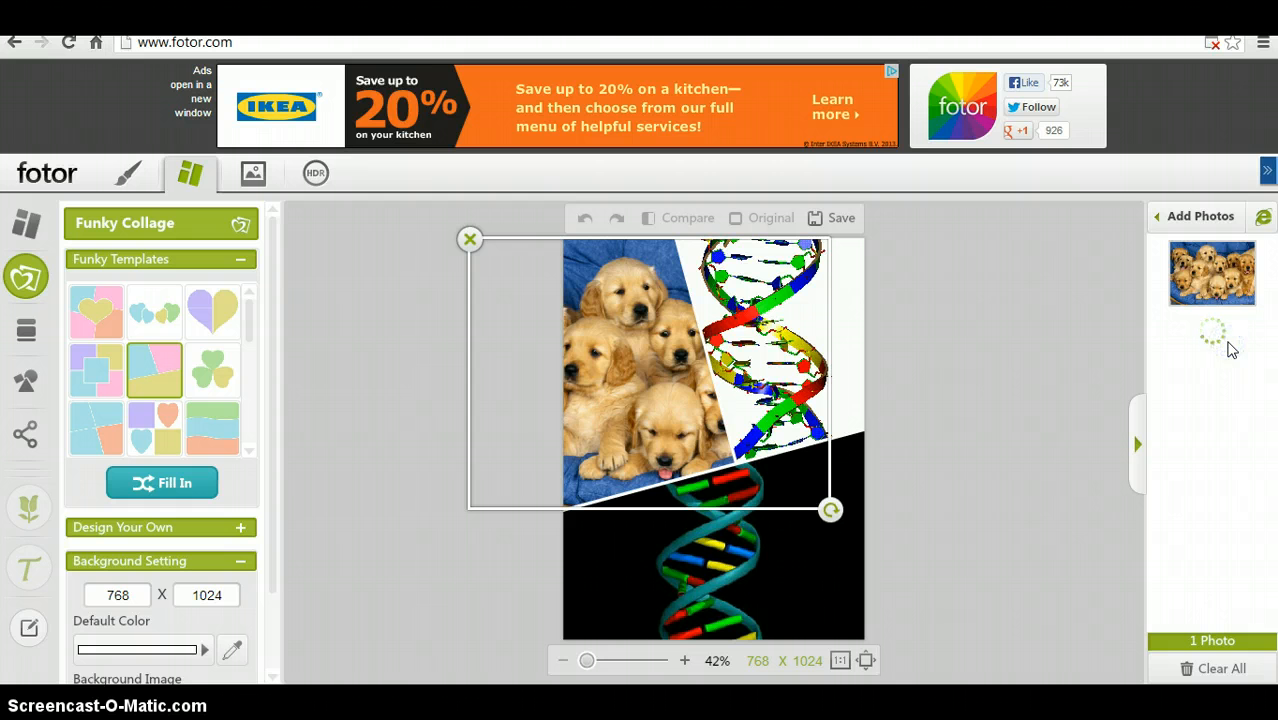
# - Try to drag the bulldog puppies image into the collage's cells
pyautogui.moveTo(1230, 340); pyautogui.dragTo(835, 342)
pyautogui.click(736, 364)
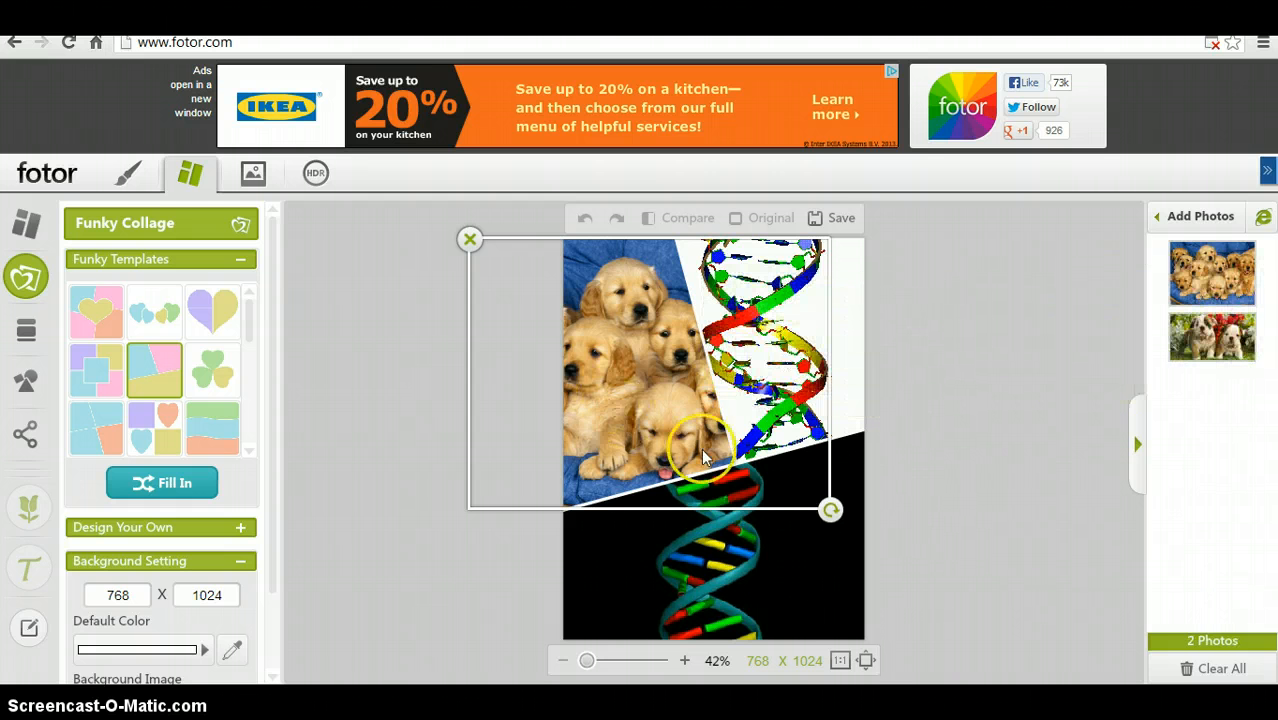
pyautogui.click(1274, 242)
pyautogui.moveTo(1212, 338); pyautogui.dragTo(796, 590)
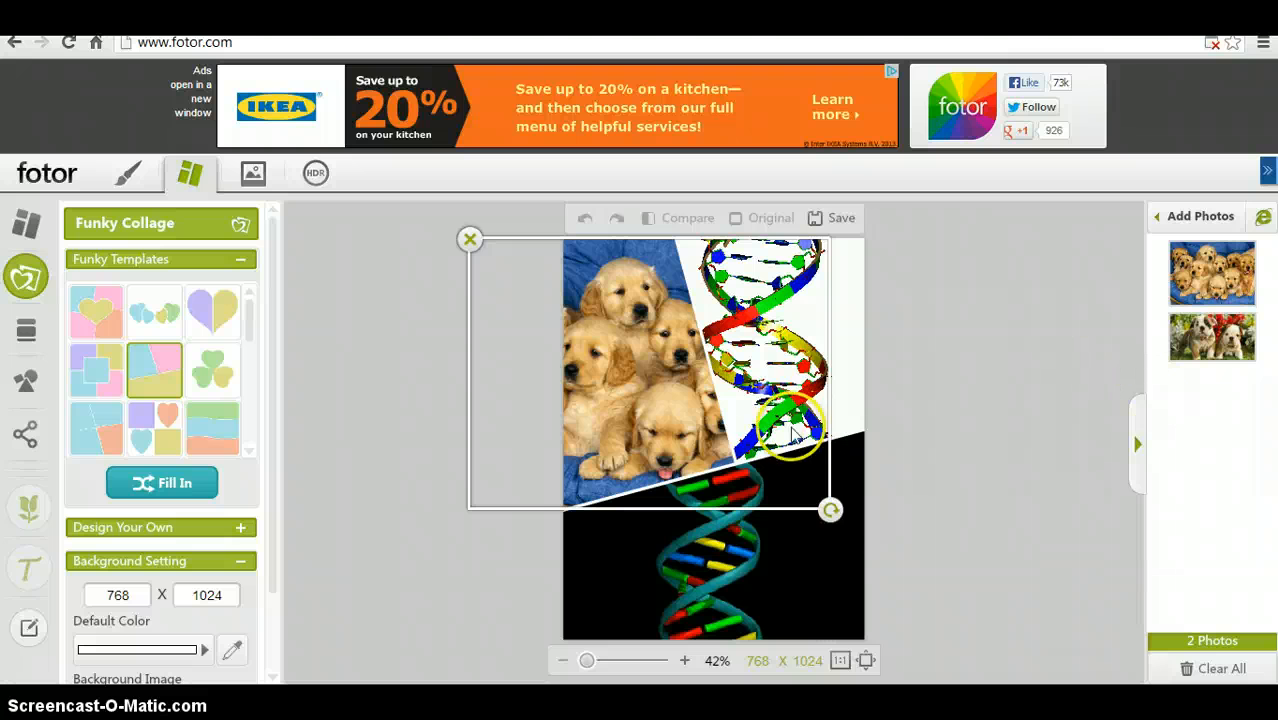
pyautogui.click(828, 348)
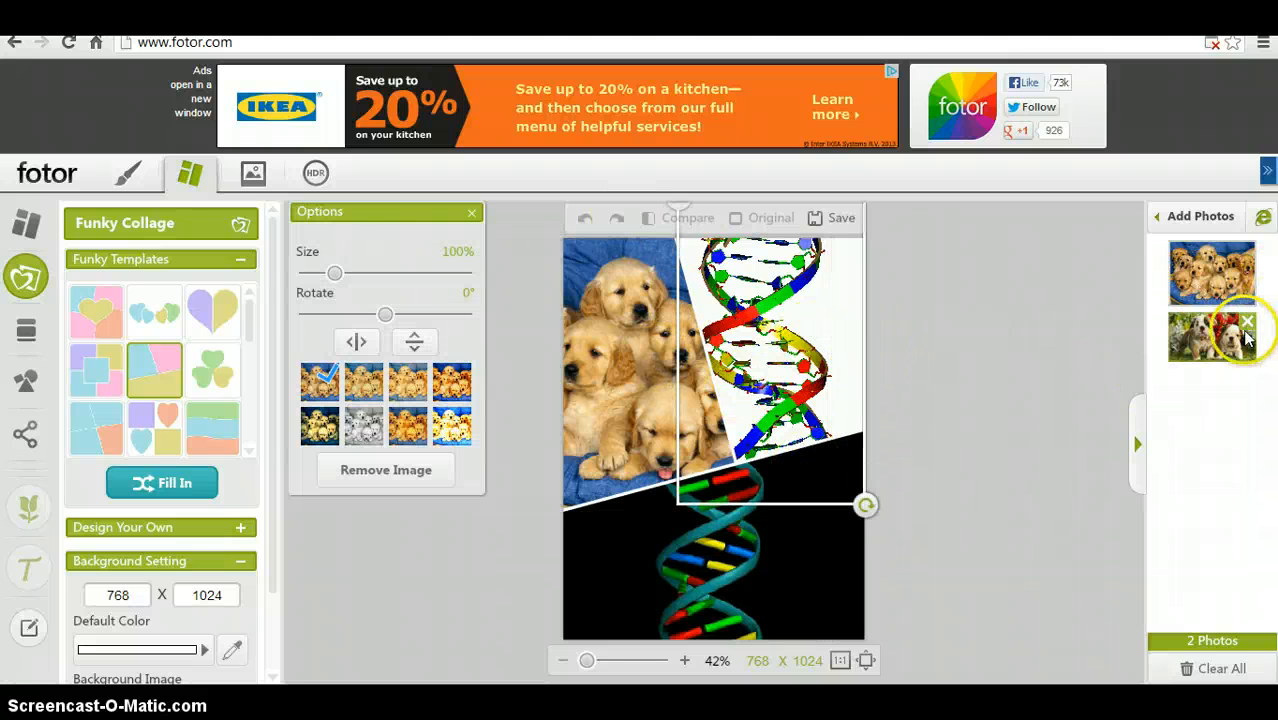
pyautogui.moveTo(1240, 325); pyautogui.dragTo(938, 330)
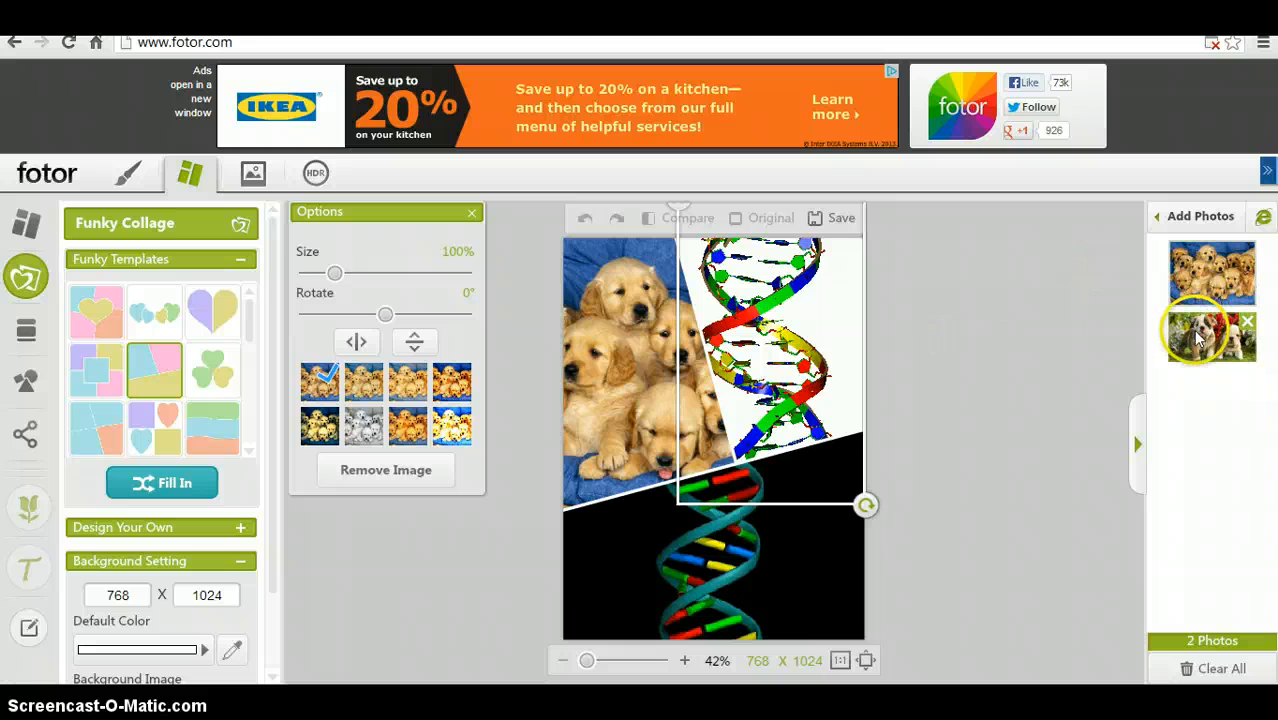
pyautogui.moveTo(1190, 320); pyautogui.dragTo(805, 500)
pyautogui.moveTo(1228, 334); pyautogui.dragTo(840, 328)
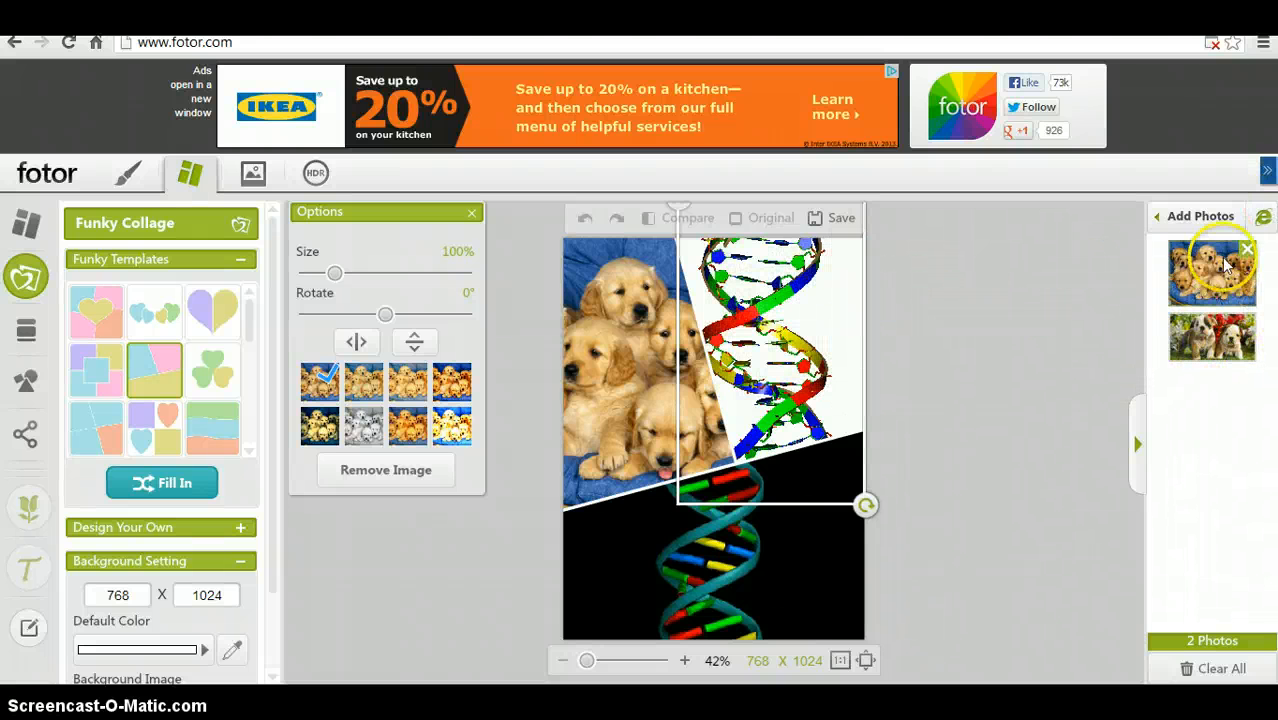
# - Drag the golden puppies photo into the collage's upper-right cell
pyautogui.moveTo(1214, 268); pyautogui.dragTo(762, 378)
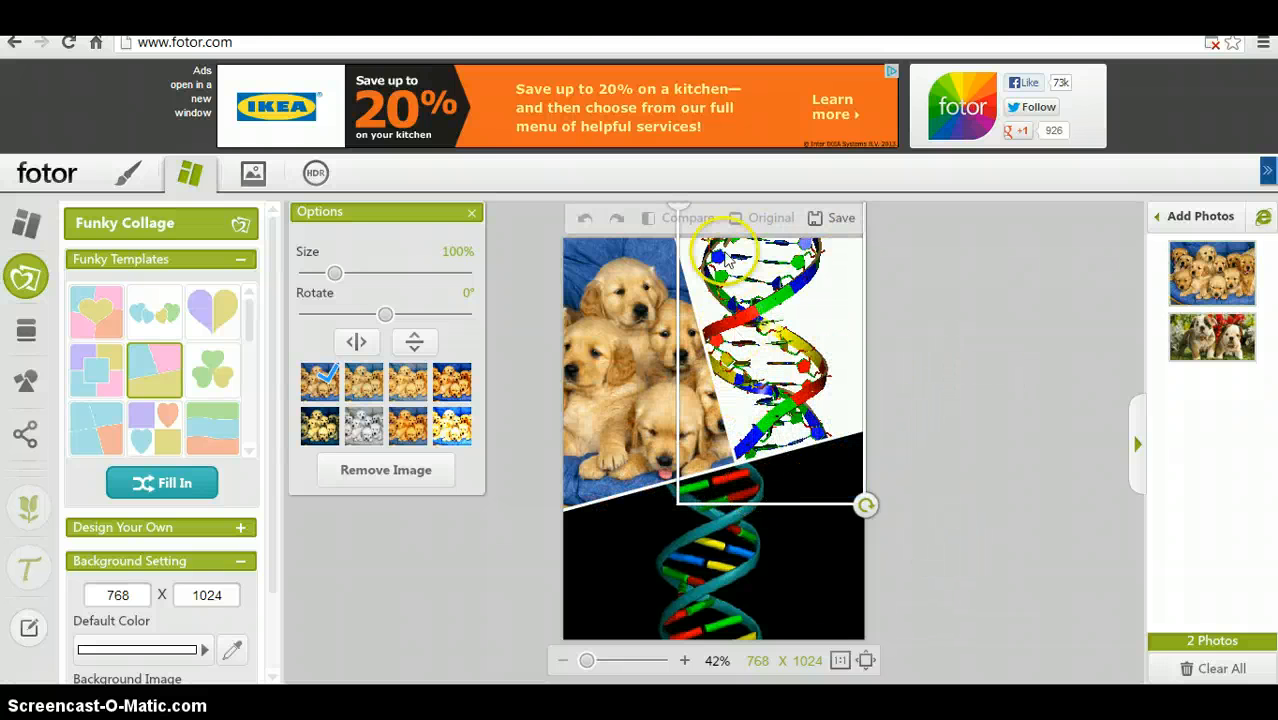
pyautogui.click(471, 213)
pyautogui.click(1199, 230)
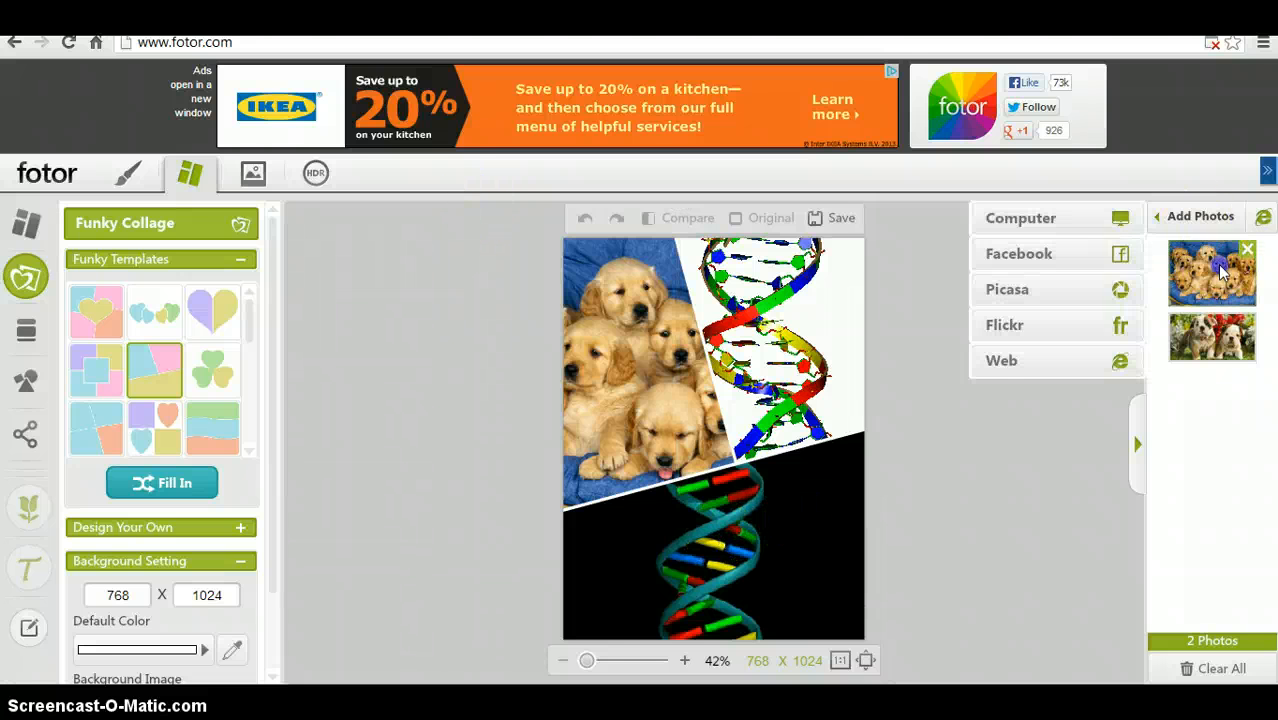
pyautogui.moveTo(1212, 272); pyautogui.dragTo(820, 505)
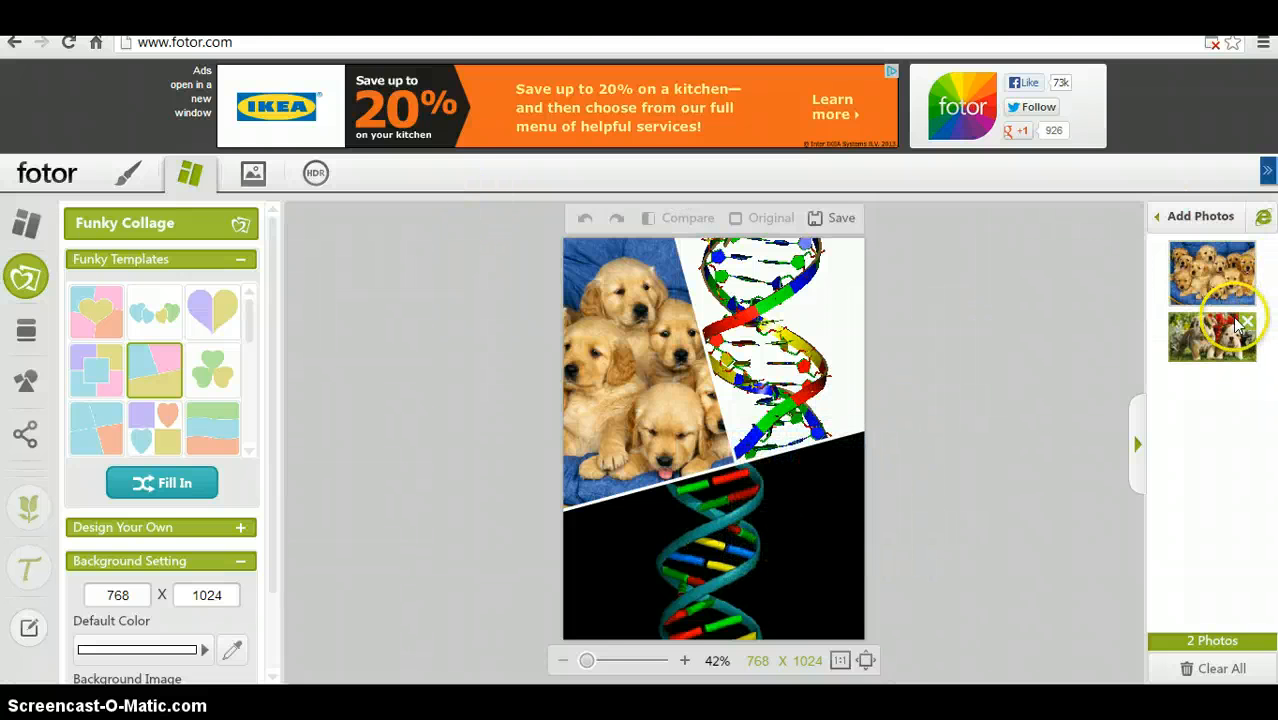
pyautogui.moveTo(1212, 272); pyautogui.dragTo(666, 337)
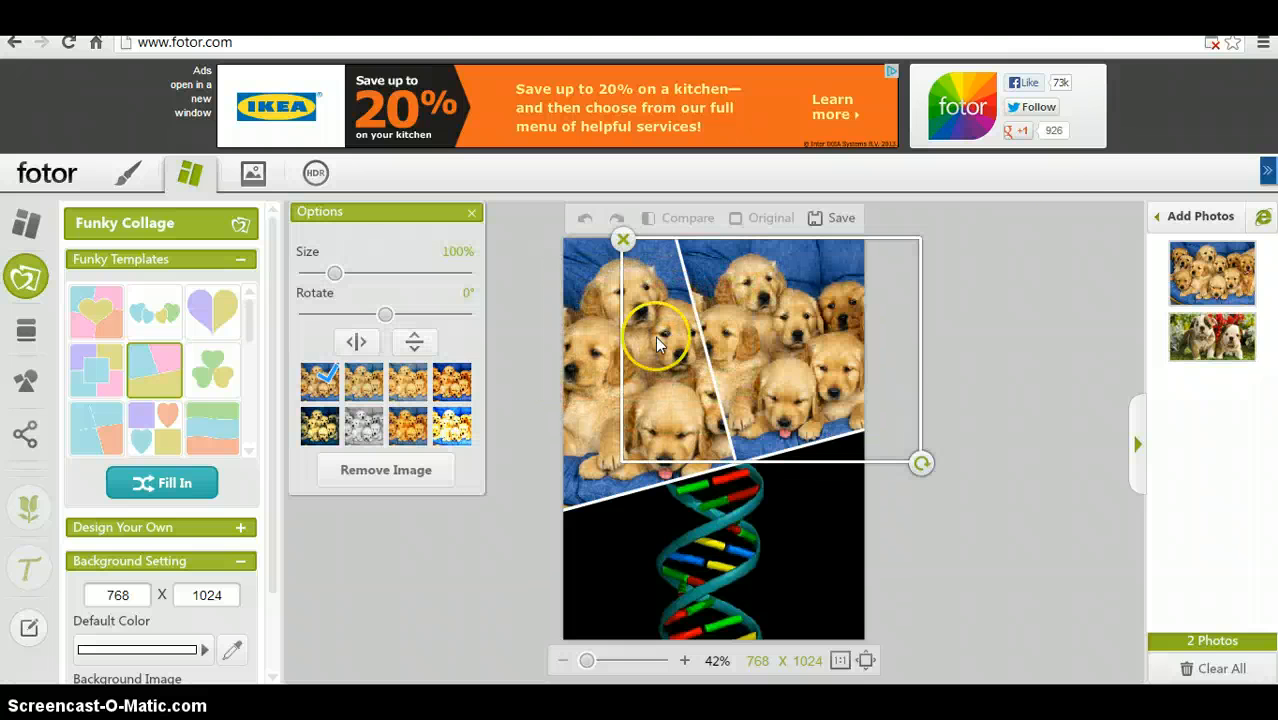
pyautogui.moveTo(1212, 336); pyautogui.dragTo(753, 514)
pyautogui.moveTo(1246, 345); pyautogui.dragTo(649, 575)
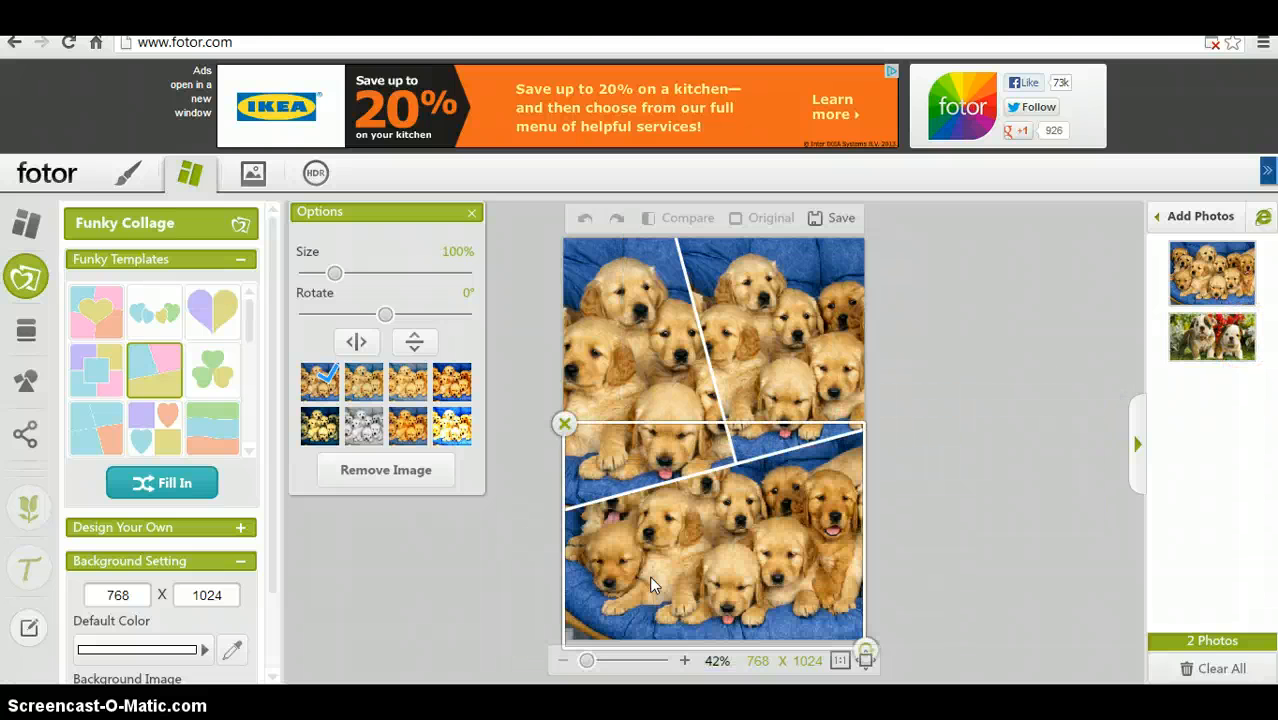
pyautogui.click(370, 426)
pyautogui.click(392, 466)
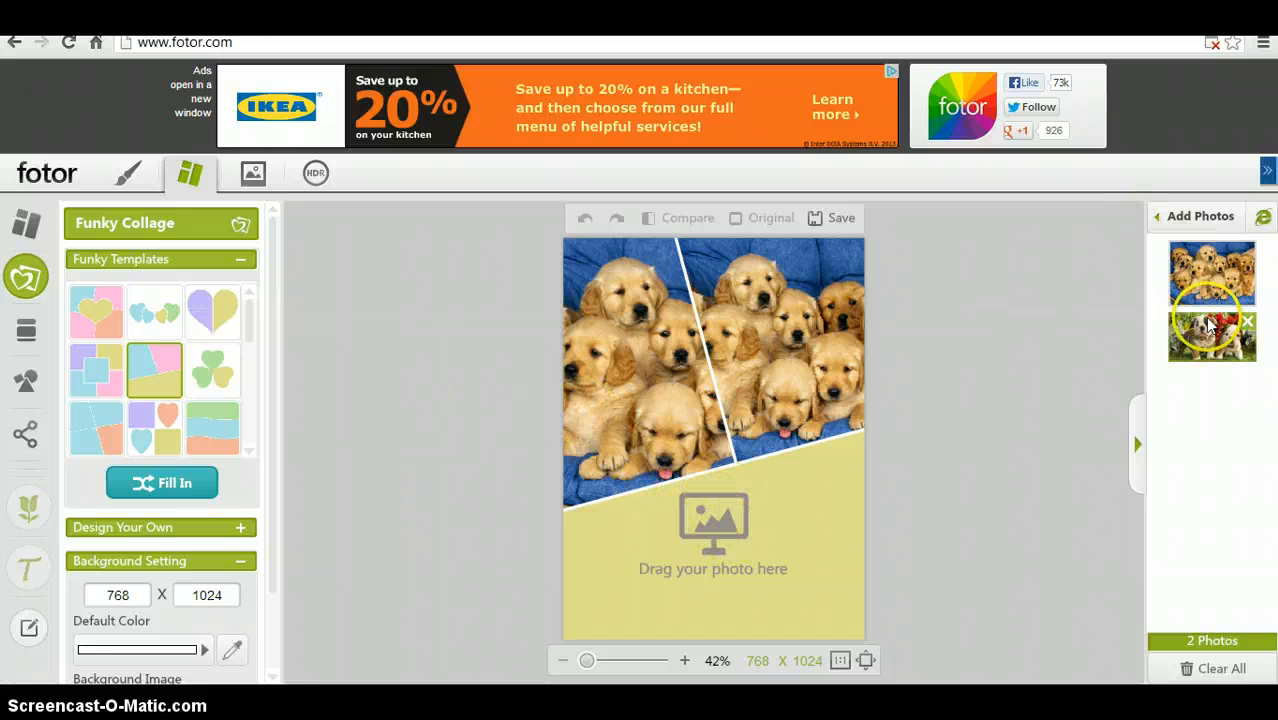
# - Try to drag the bulldog puppies image into the empty bottom cell
pyautogui.moveTo(1210, 325); pyautogui.dragTo(684, 560)
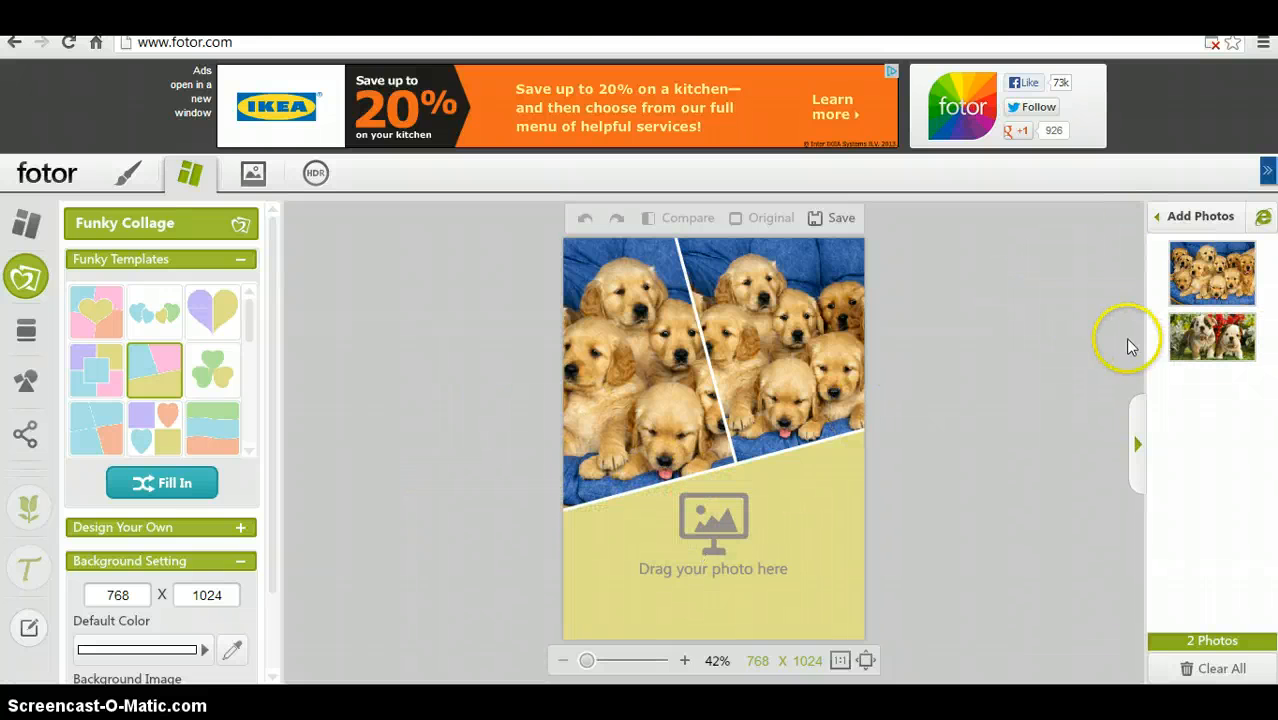
pyautogui.moveTo(1211, 336); pyautogui.dragTo(690, 548)
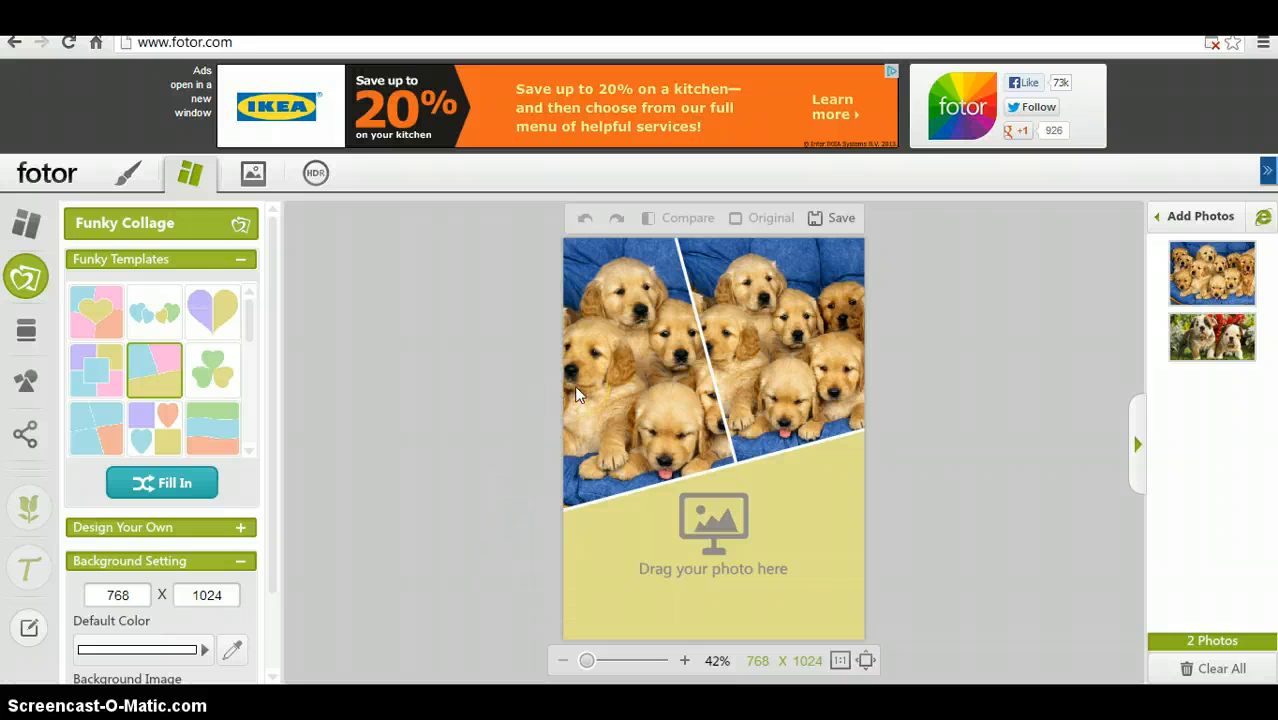
pyautogui.click(414, 356)
# - Switch to the Template collage mode, discarding the unsaved Funky Collage
pyautogui.click(26, 221)
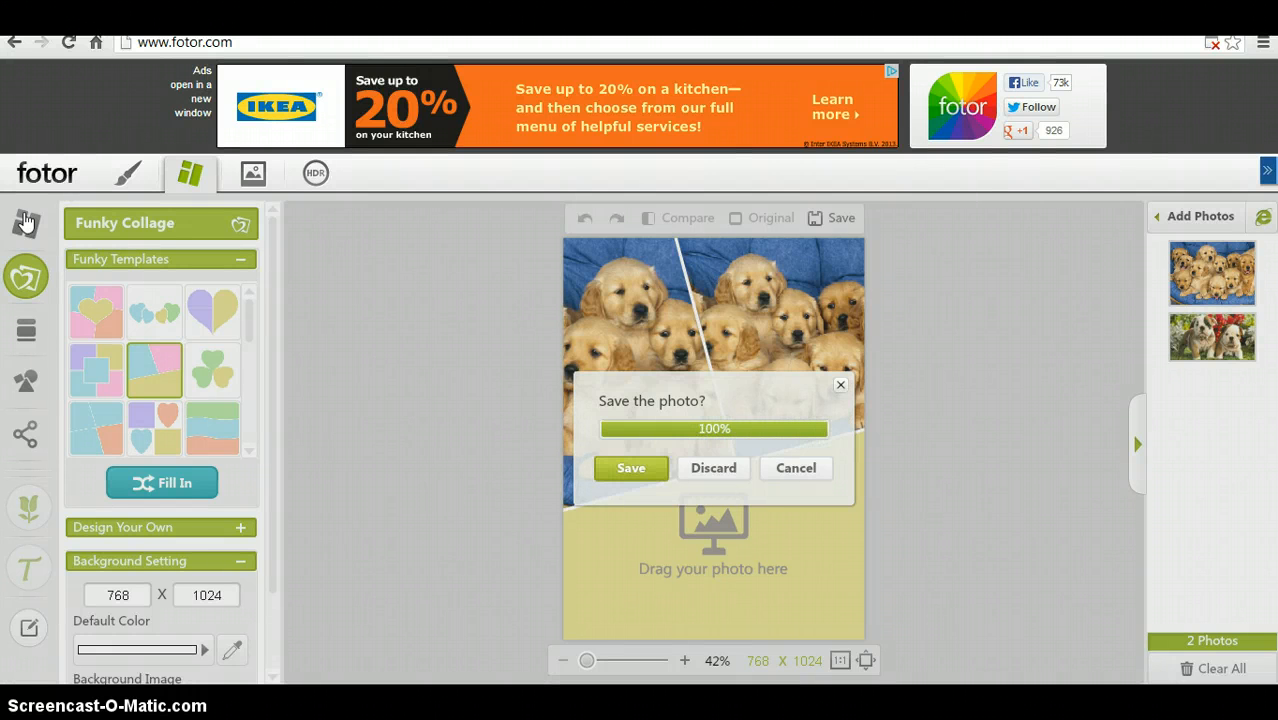
pyautogui.click(202, 542)
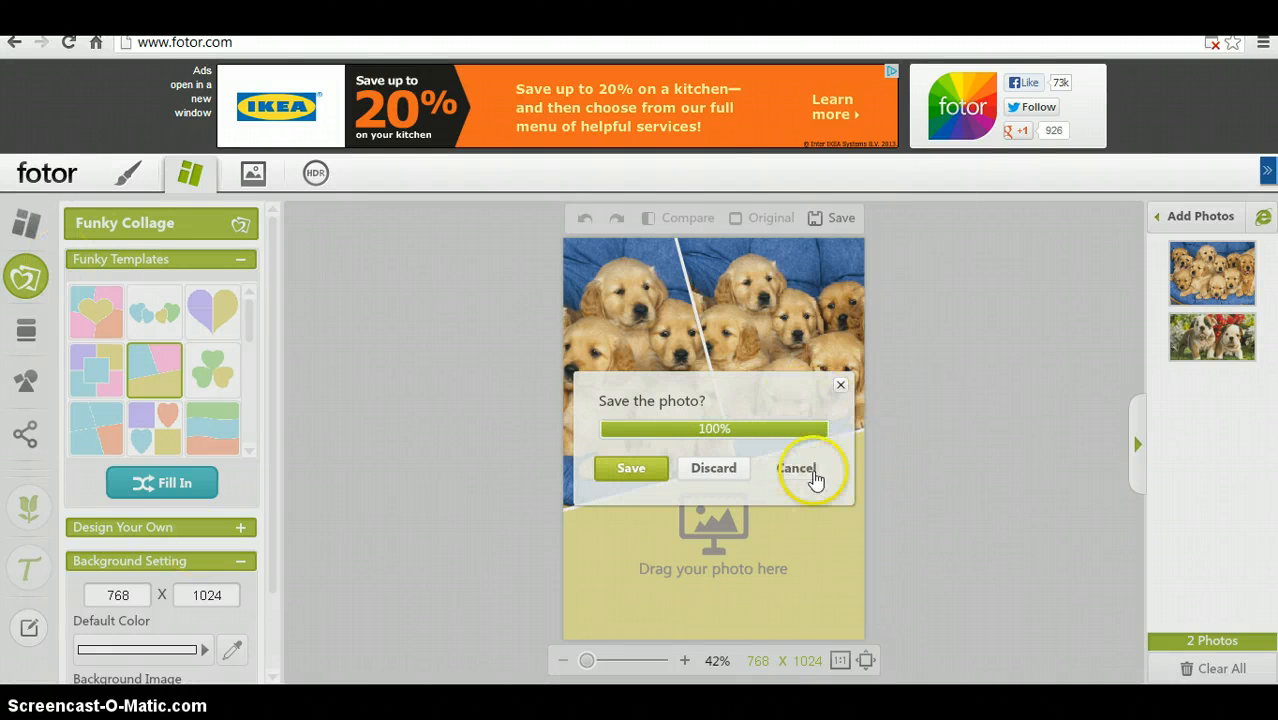
pyautogui.click(733, 474)
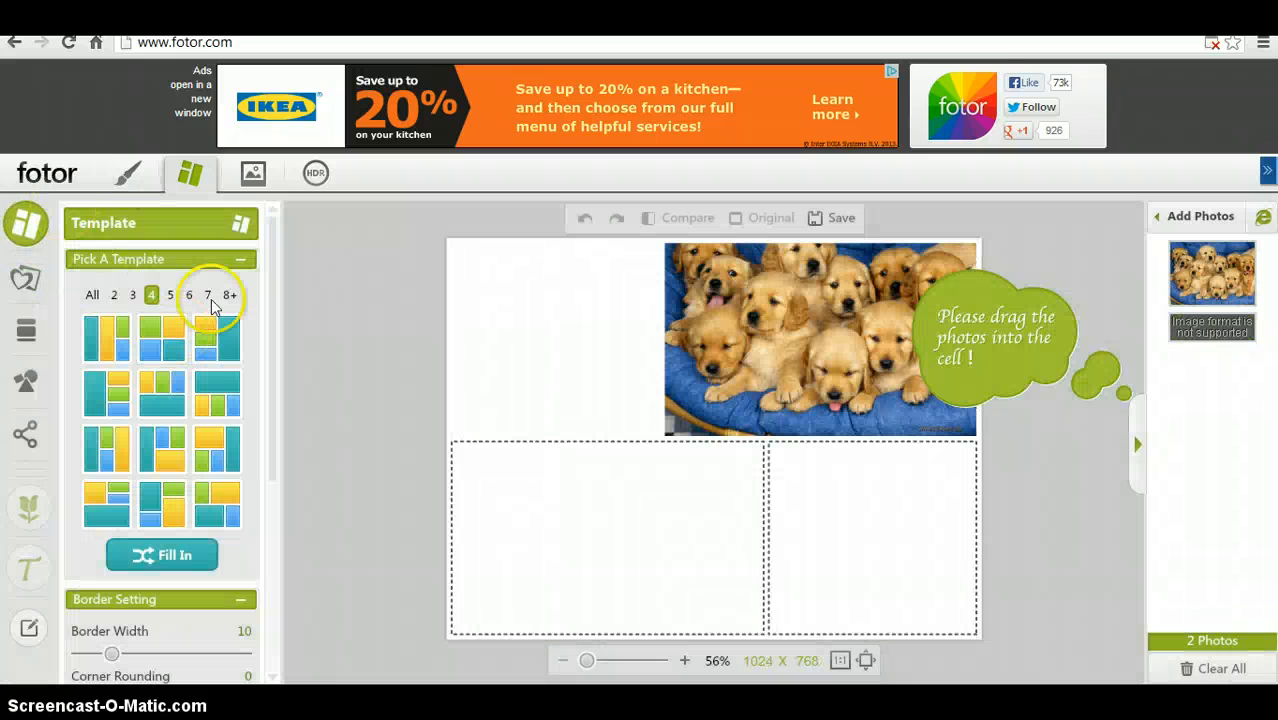
# - Choose a four-photo layout template for the new collage
pyautogui.moveTo(518, 297)
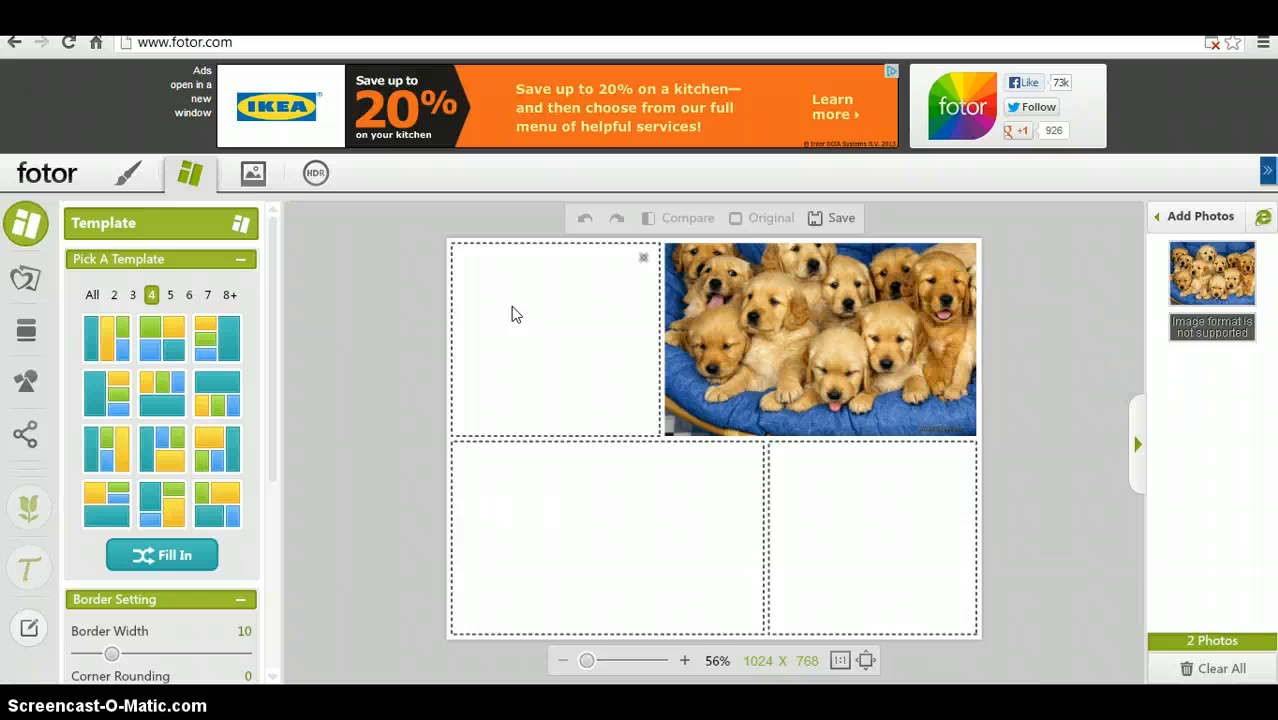
pyautogui.click(530, 327)
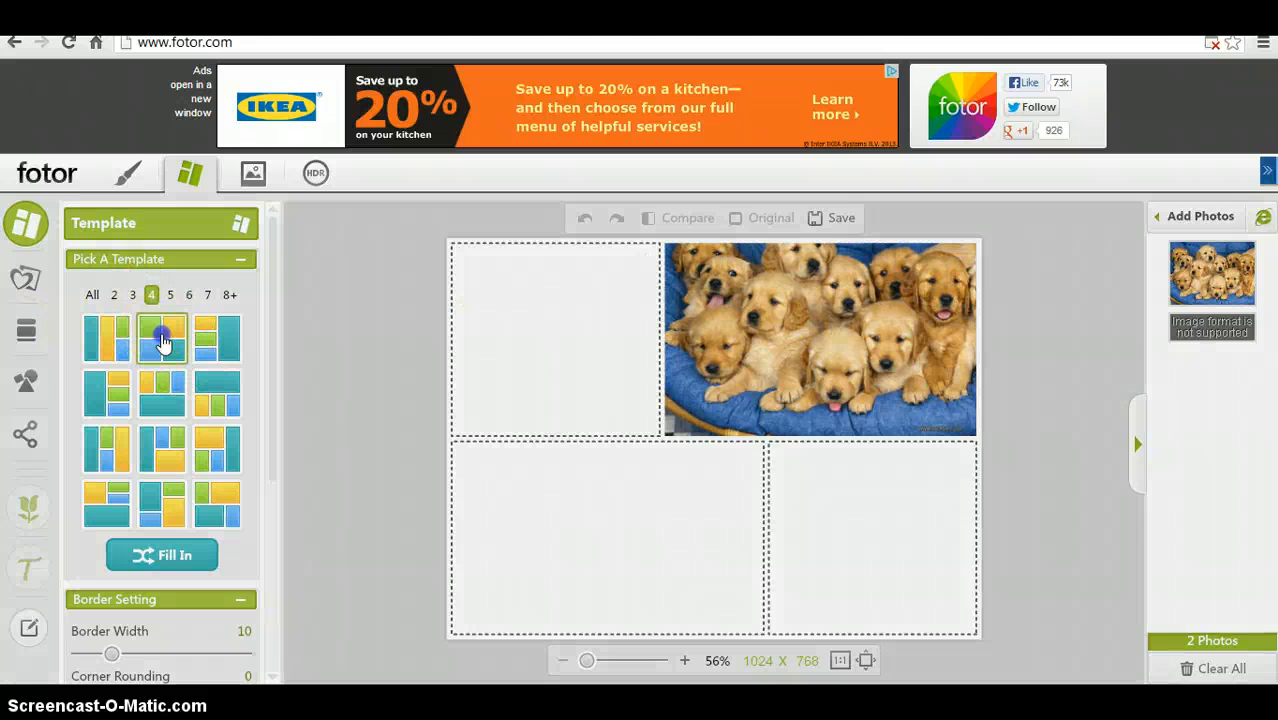
pyautogui.click(163, 343)
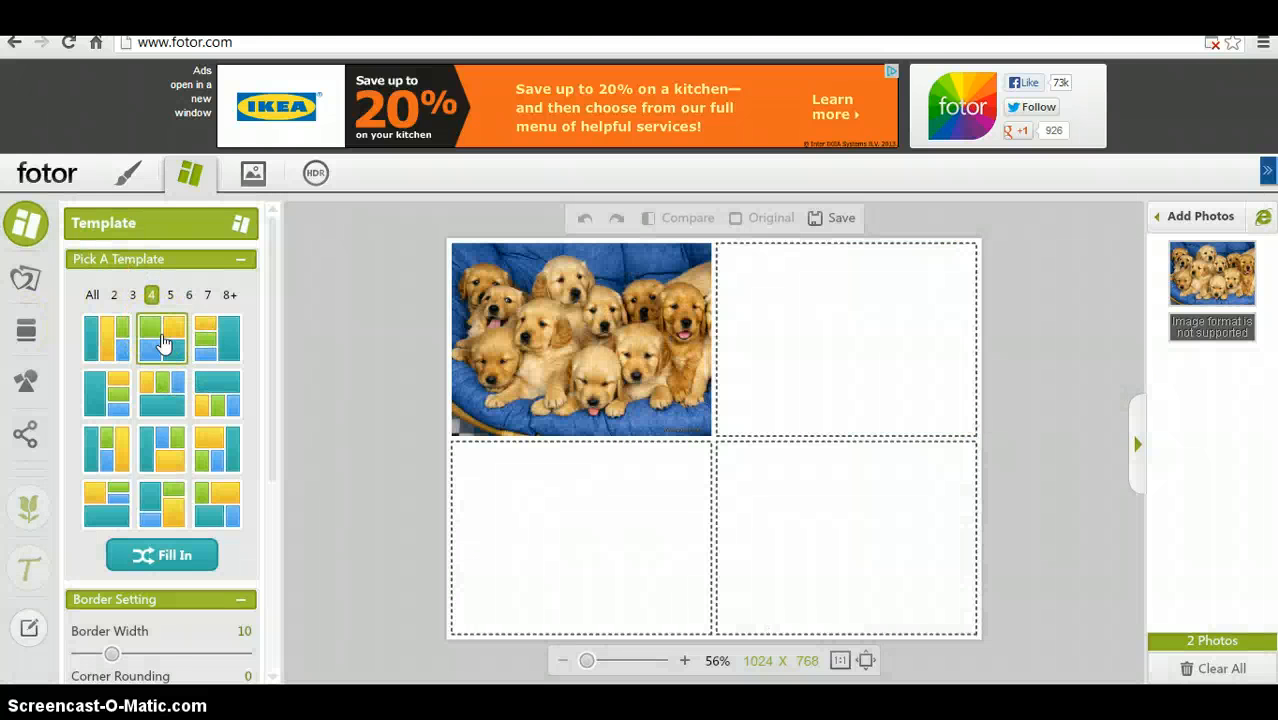
pyautogui.click(153, 507)
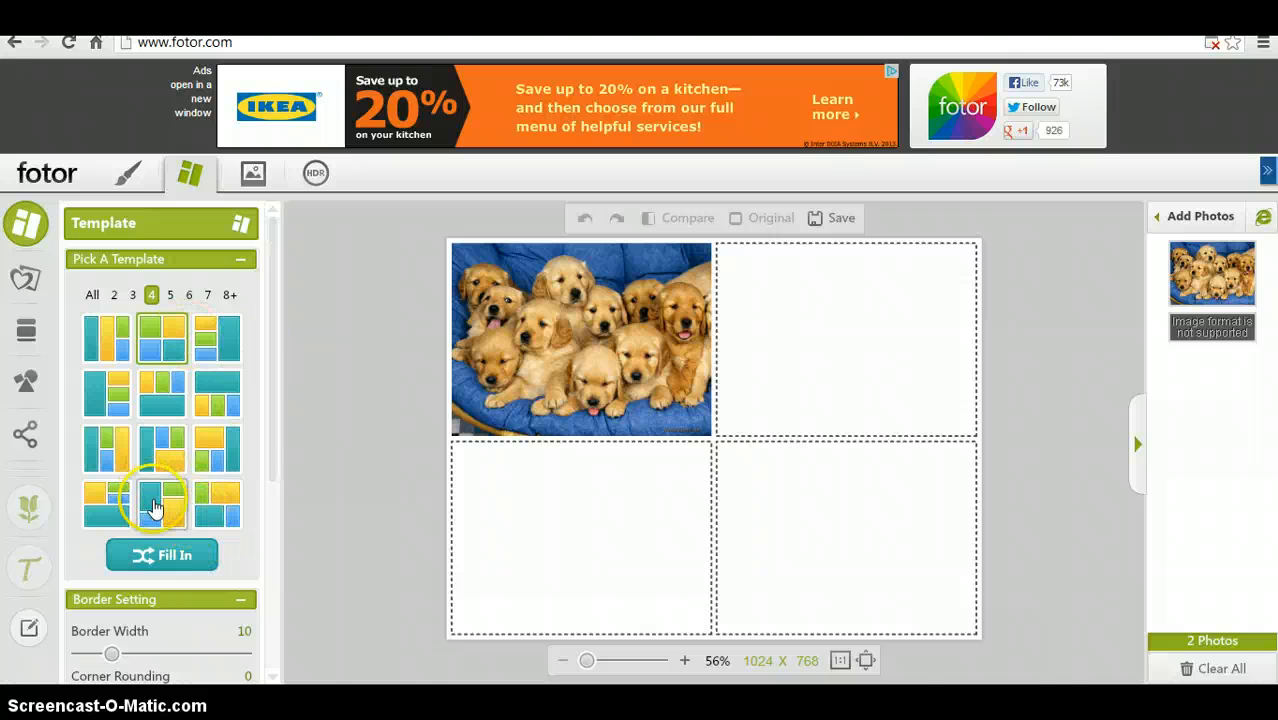